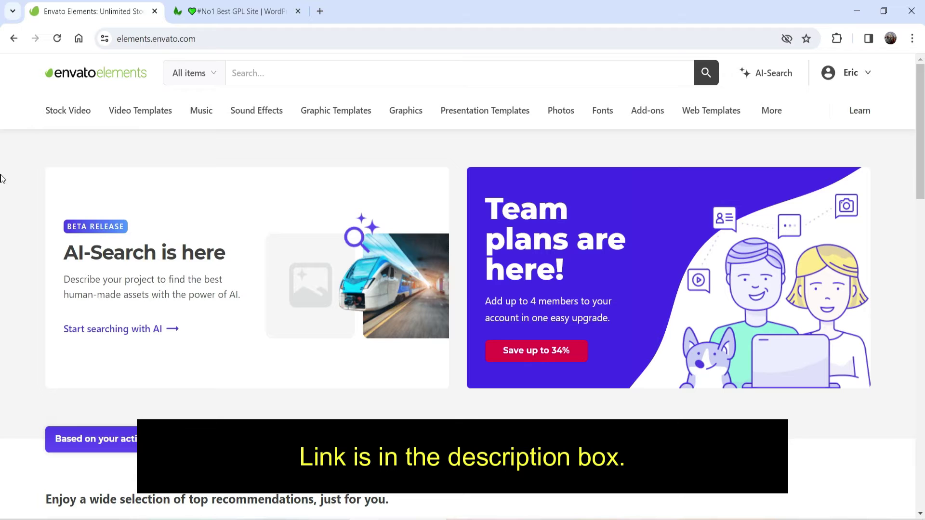
Open the 'All items' category dropdown beside the Envato Elements search box.
click(208, 77)
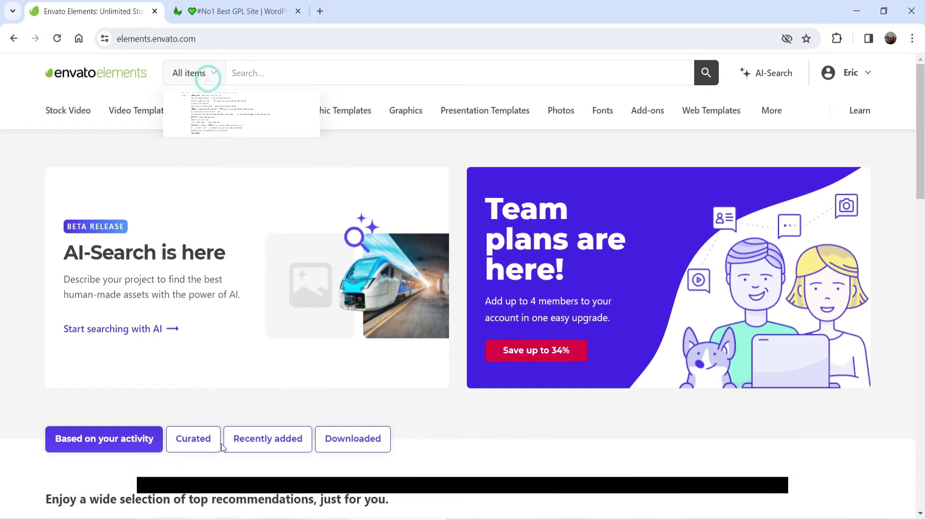
Limit the Envato search category to WordPress, then move to the srmehranclub GPL tab.
click(201, 75)
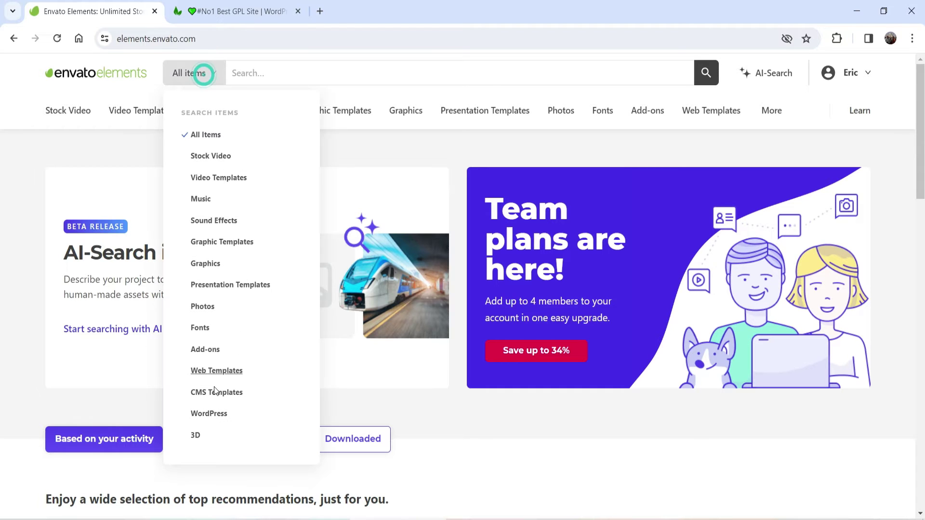
click(212, 415)
click(267, 75)
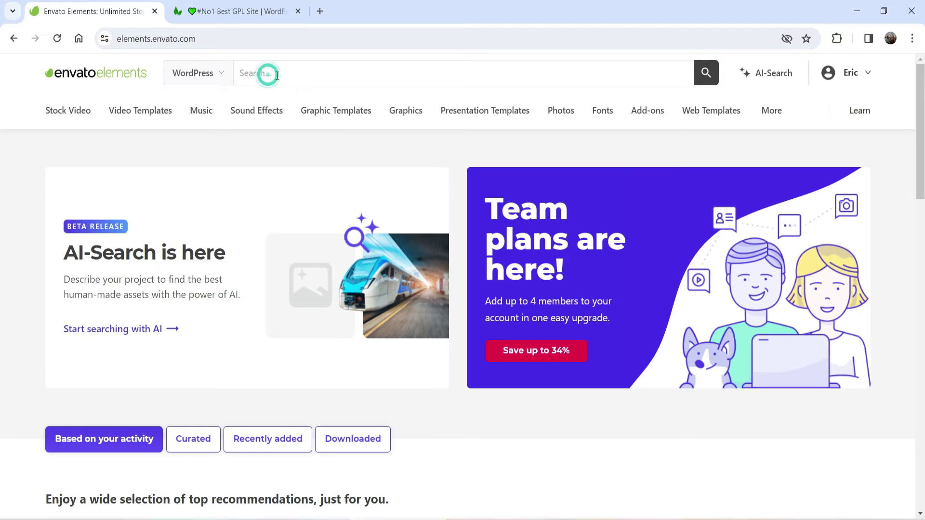
key(ctrl+Tab)
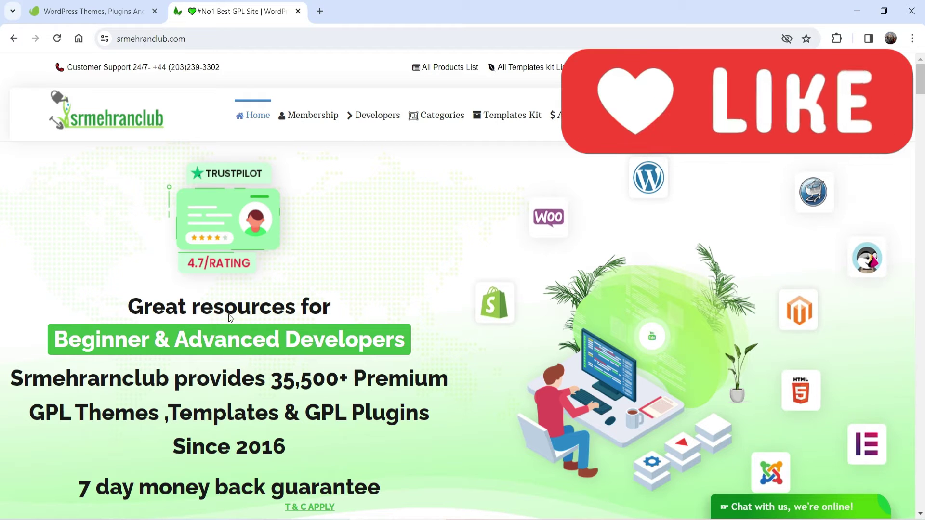
Back on Envato, filter the WordPress listing to Template Kits, showing 3,822 Elementor kits.
click(91, 11)
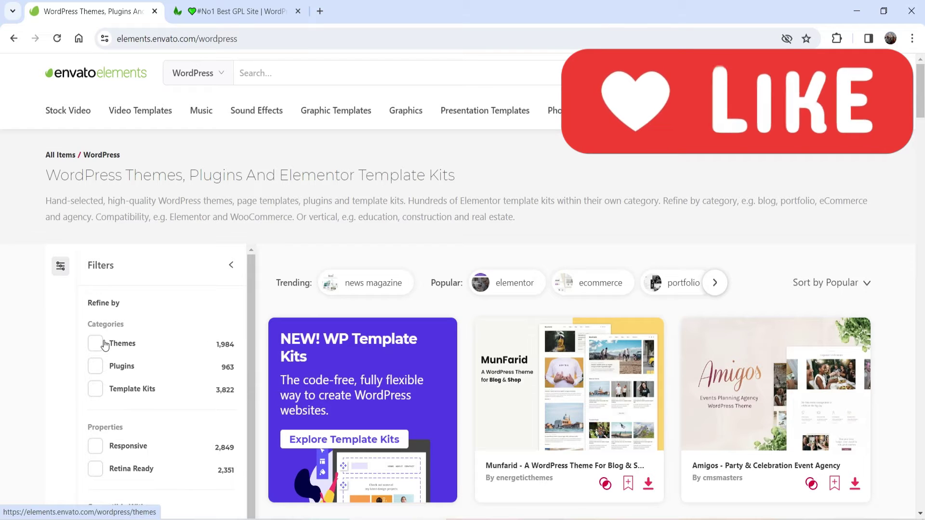
click(99, 389)
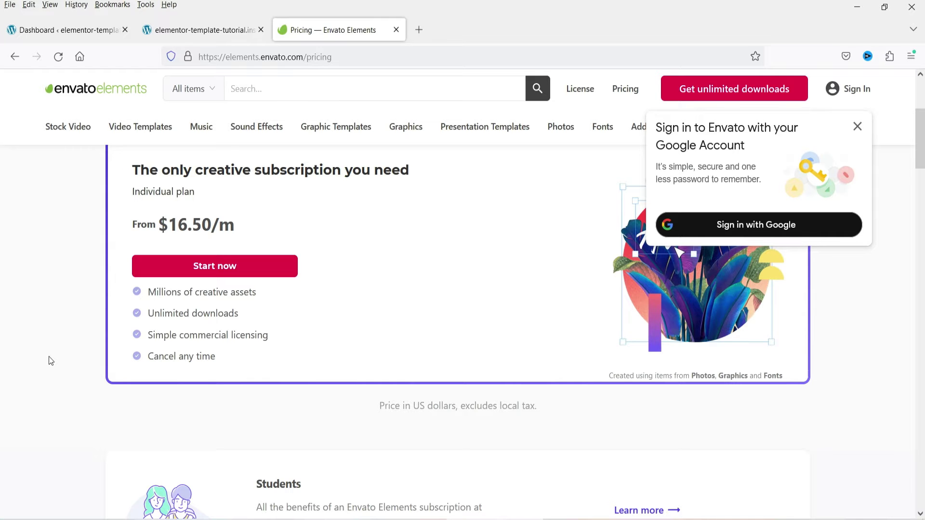
scroll(43, 352, up, 4)
scroll(38, 341, down, 3)
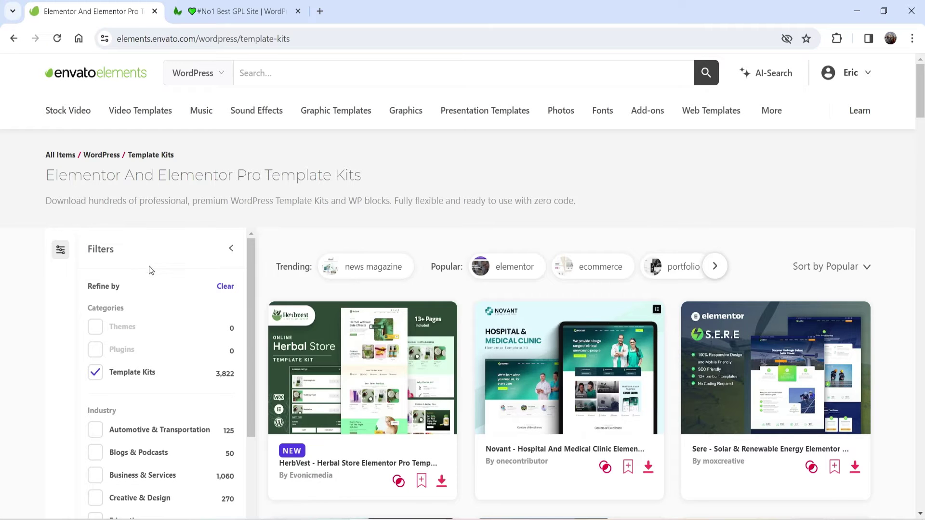
scroll(215, 299, down, 3)
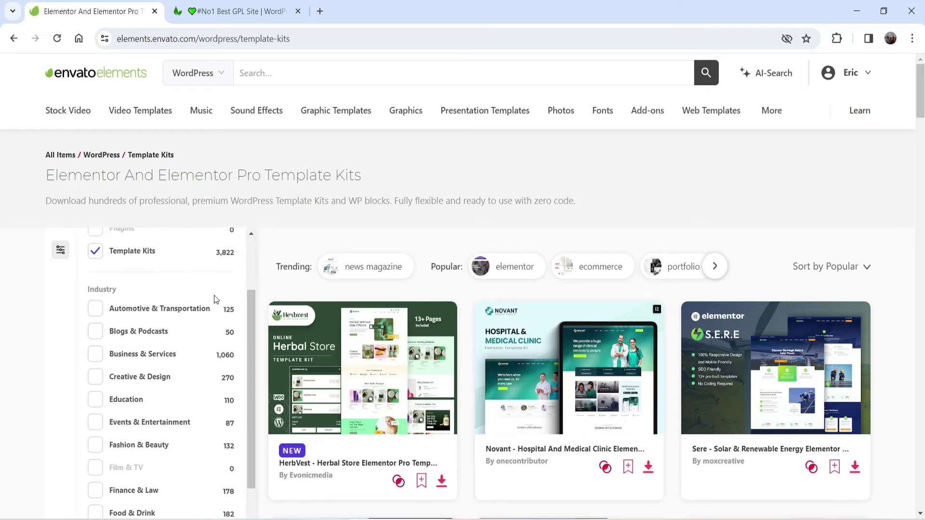
Search the WordPress template kits for 'dentist'.
click(207, 73)
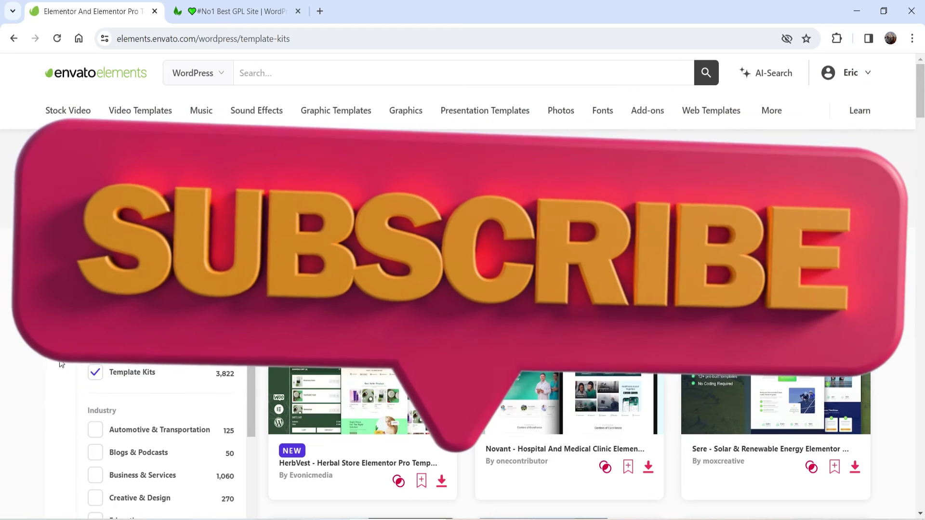
click(300, 74)
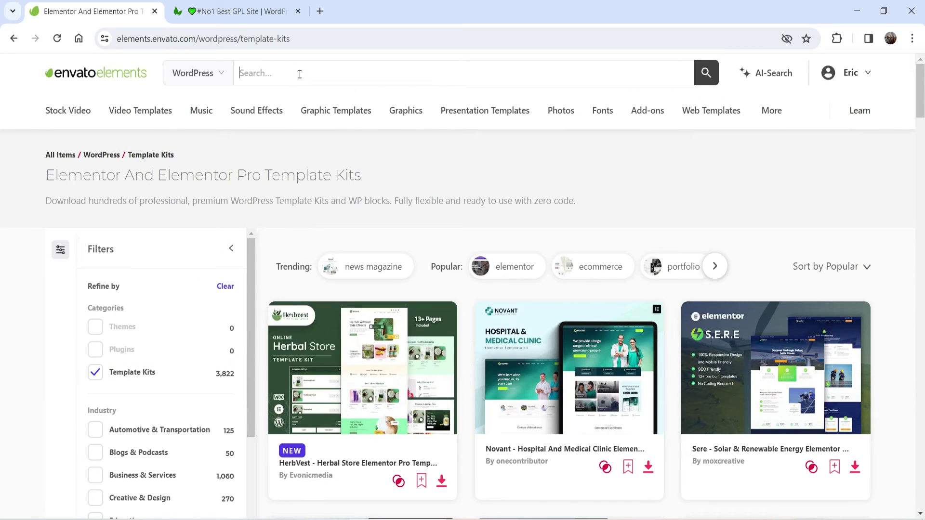
text(dentist)
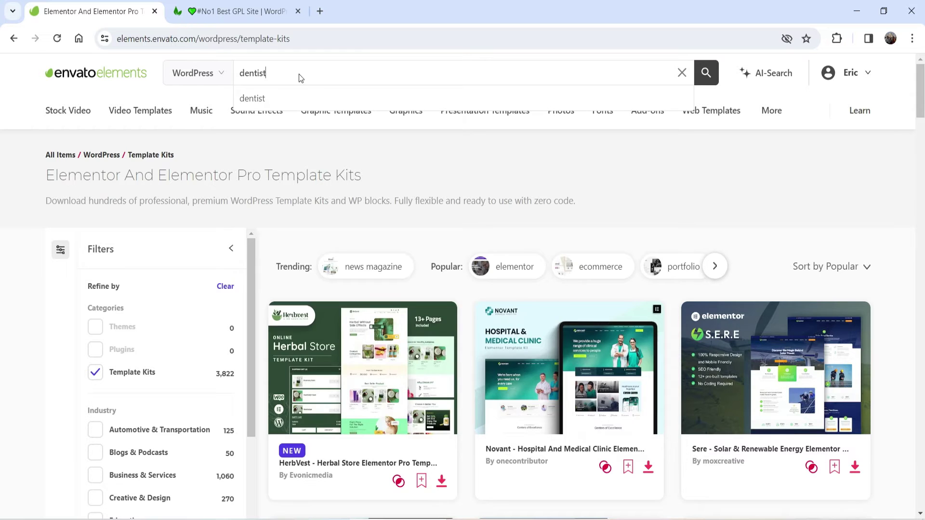
key(Return)
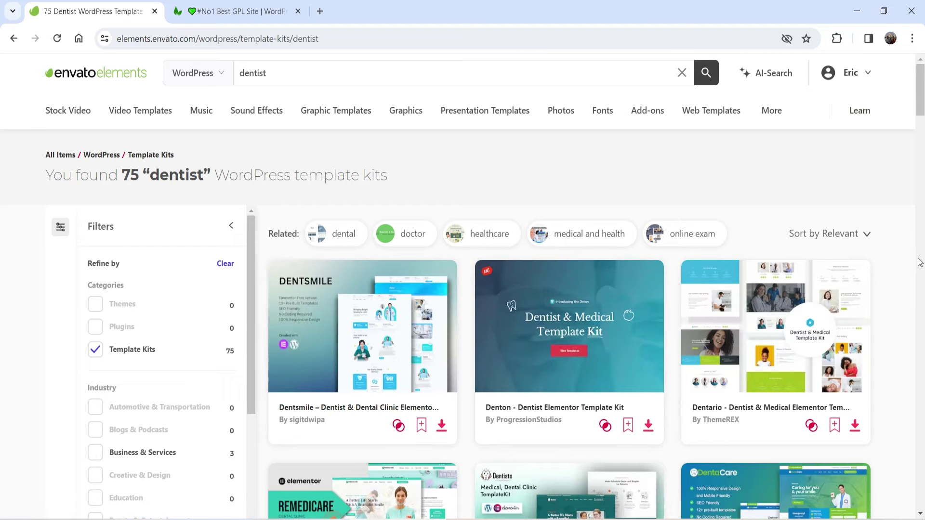
Open the Dentsmile, Denton and Dentario kit pages in new tabs.
middle_click(385, 313)
right_click(613, 322)
click(623, 319)
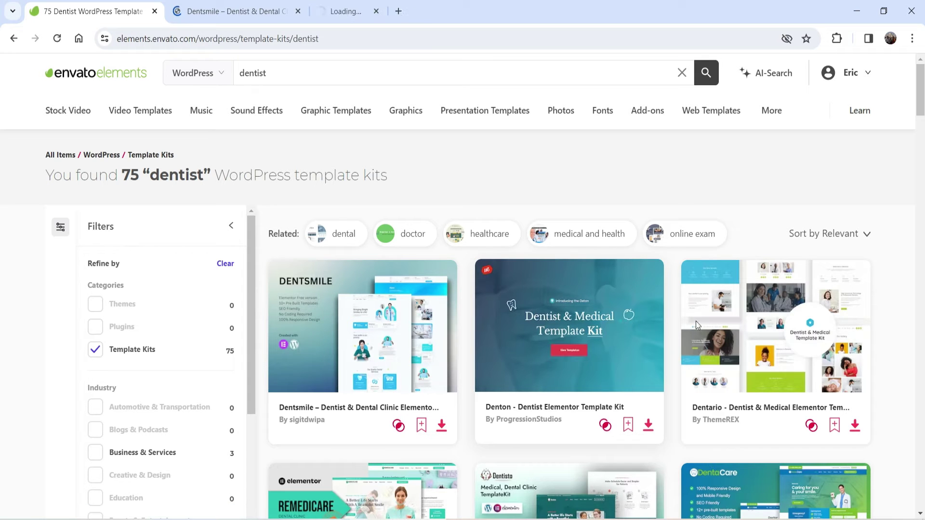
right_click(728, 316)
click(739, 324)
Launch live previews of the Dentsmile and Denton kits.
click(215, 10)
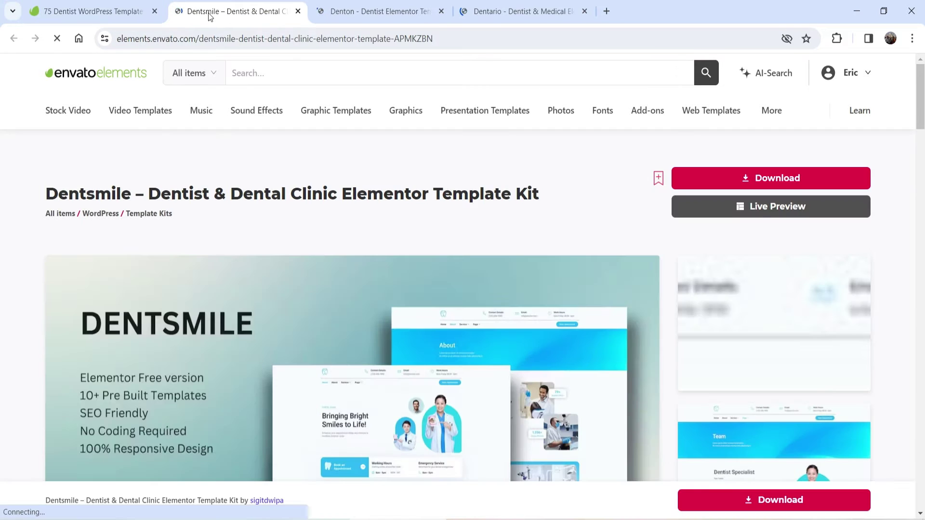
click(759, 208)
key(ctrl+Tab)
click(765, 216)
key(ctrl+2)
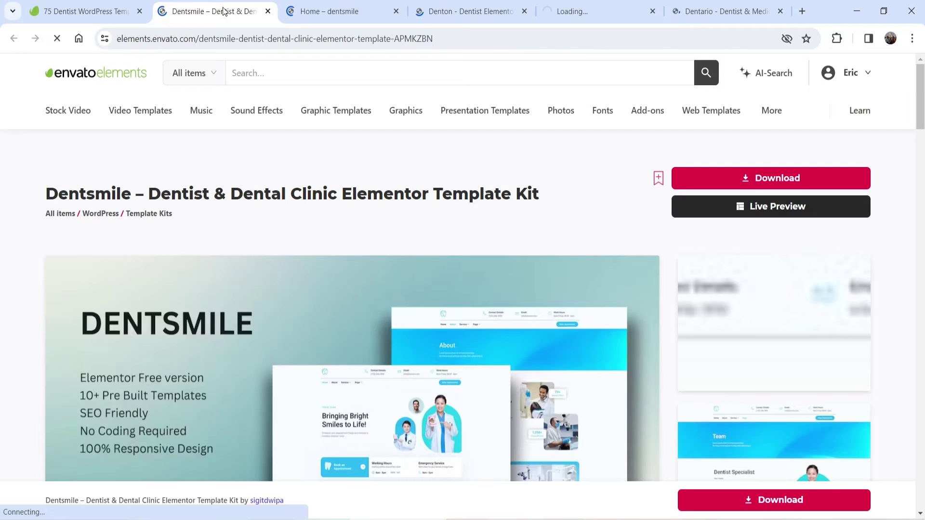
scroll(900, 285, down, 5)
scroll(898, 279, up, 5)
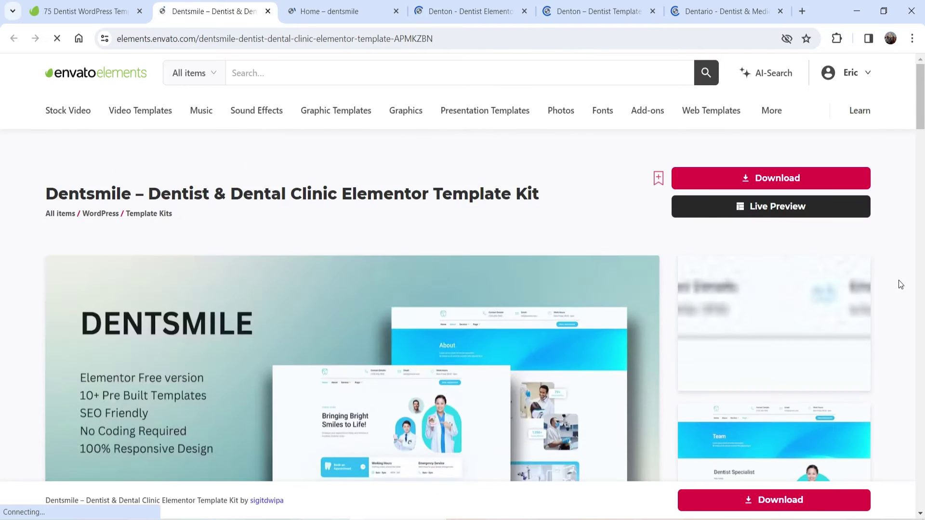
scroll(898, 266, down, 10)
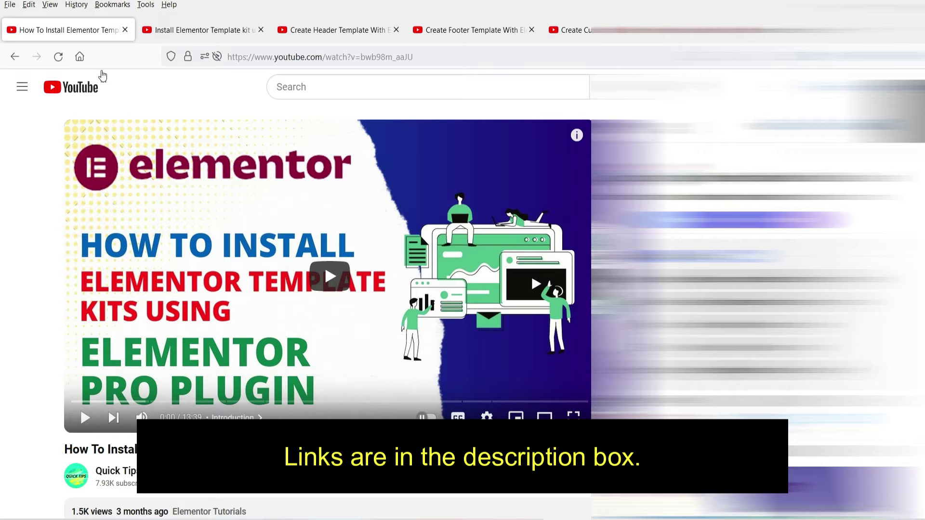
View the free-plugins template kit video, then highlight Dentsmile's Elementor 3.10.x compatibility.
click(191, 38)
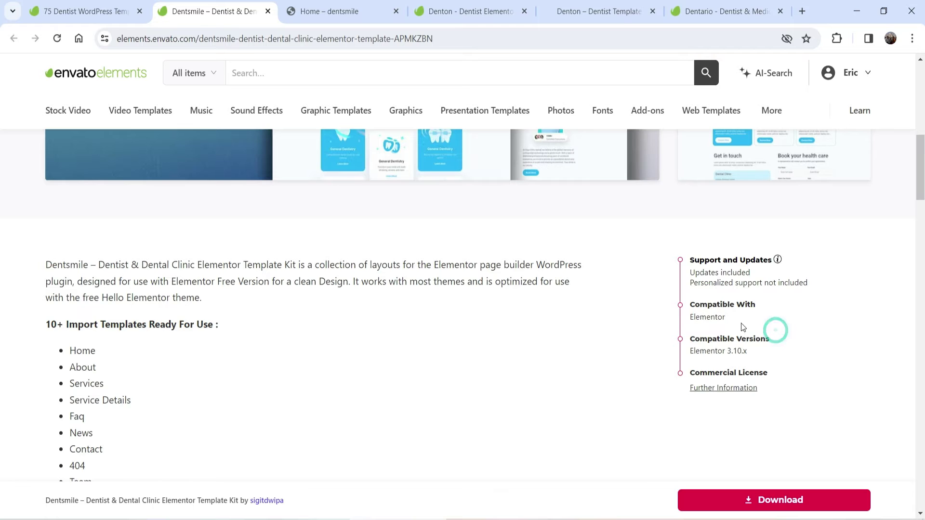
drag(740, 319, 699, 320)
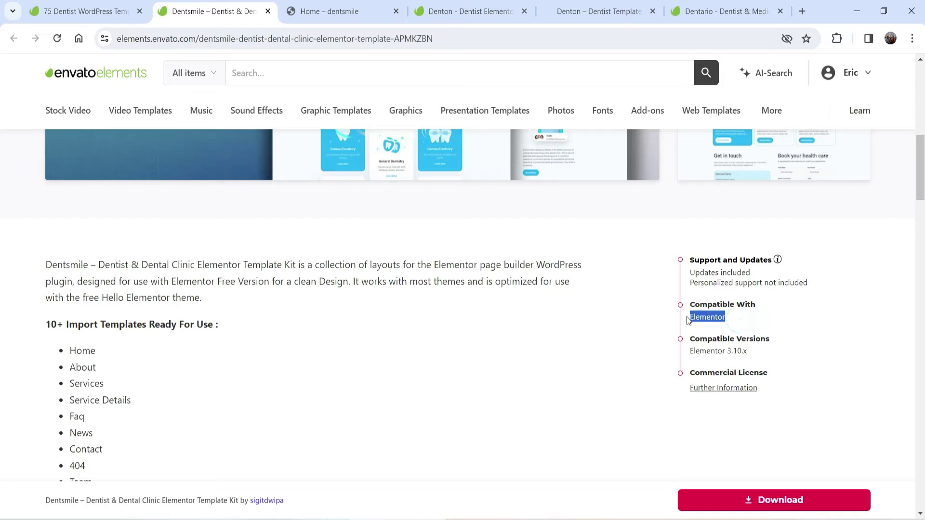
Check the Denton kit's Elementor Pro, Elementor compatibility and its Header (PRO) template.
click(773, 319)
mouse_move(454, 10)
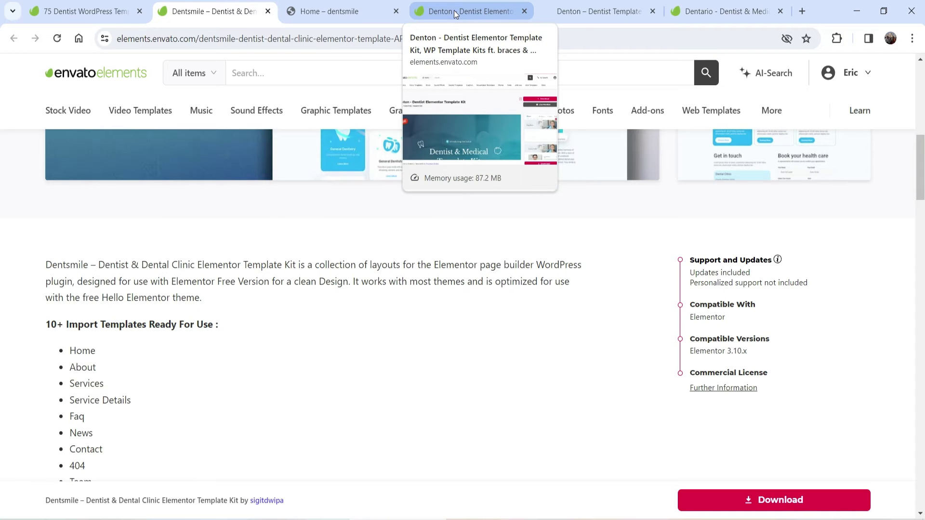
click(454, 10)
scroll(818, 230, down, 8)
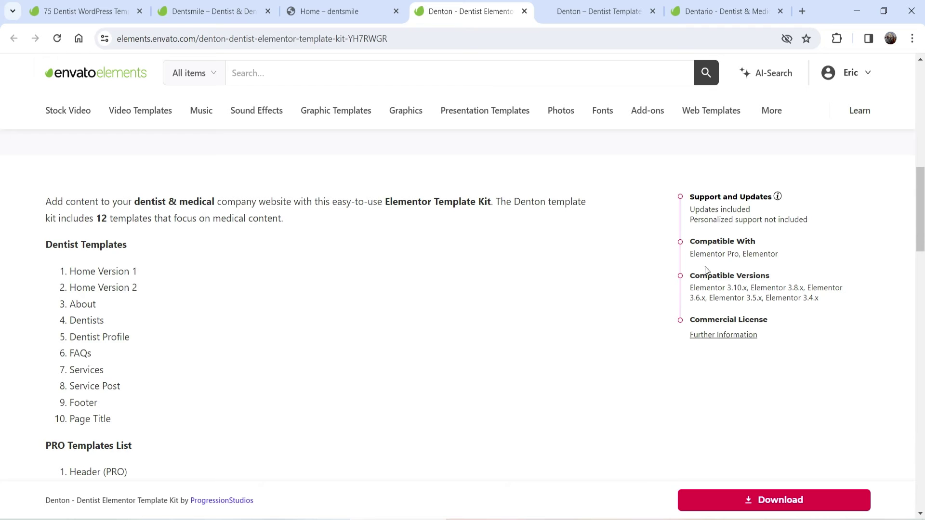
triple_click(777, 254)
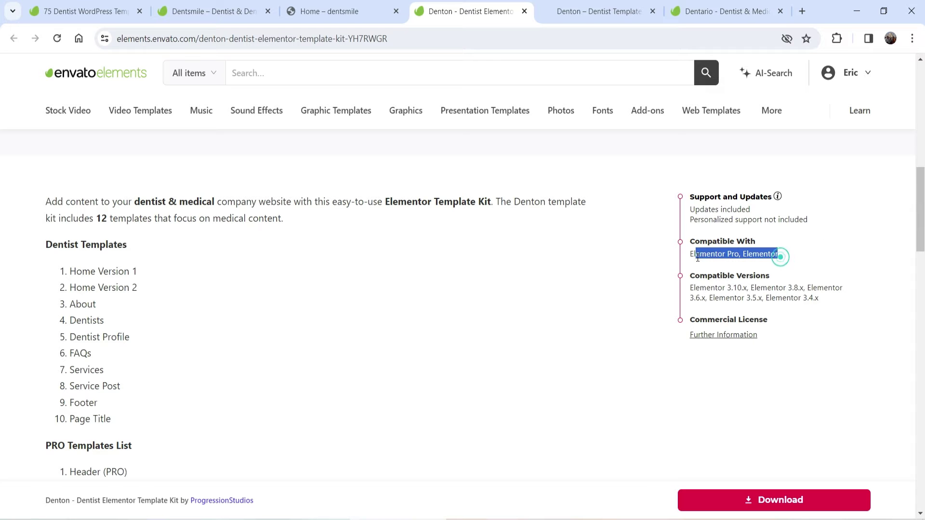
click(810, 260)
scroll(209, 249, down, 3)
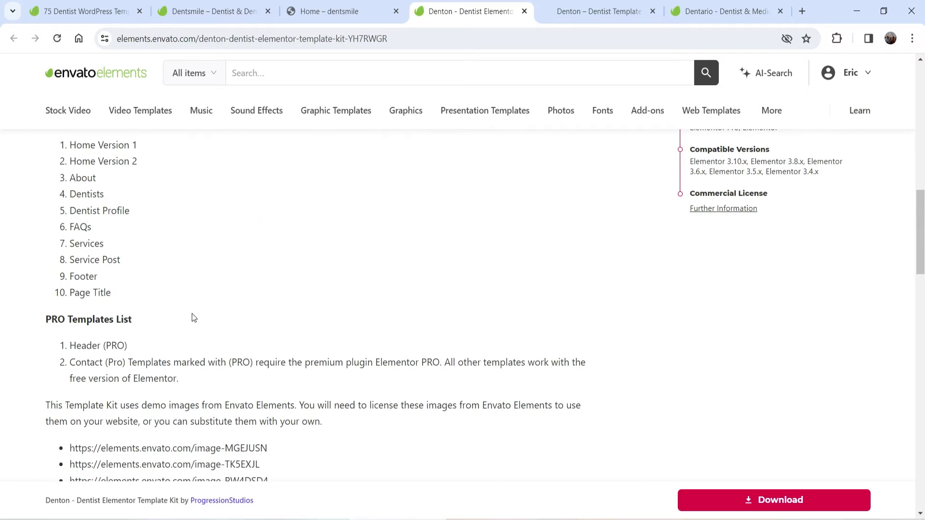
scroll(303, 223, down, 6)
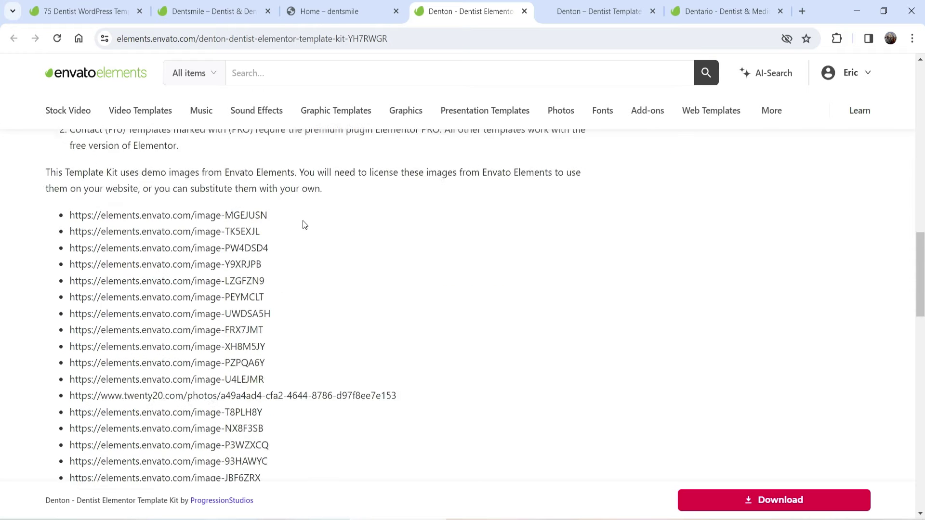
scroll(303, 224, up, 6)
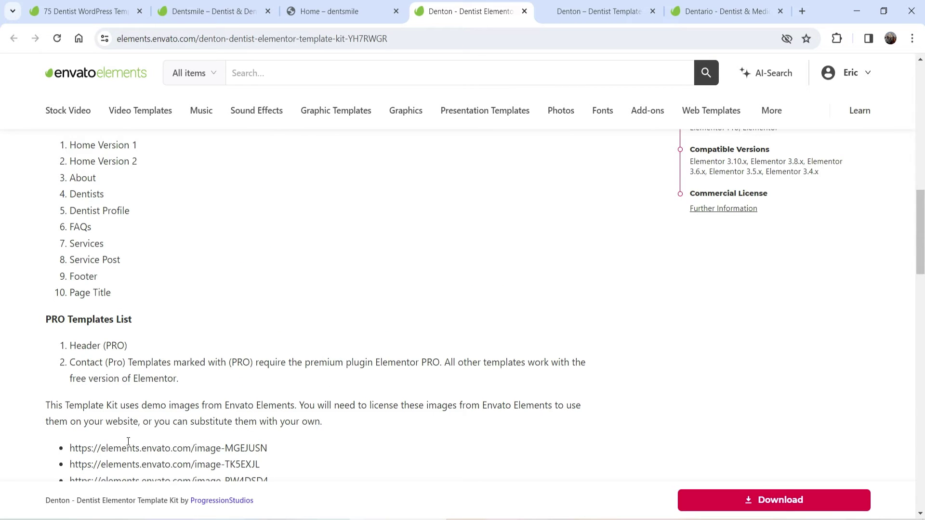
triple_click(112, 350)
Review Dentsmile's installed plugins: Elementor, Elements Kit Lite, MetForm, Themesflat Addons for Elementor.
click(212, 11)
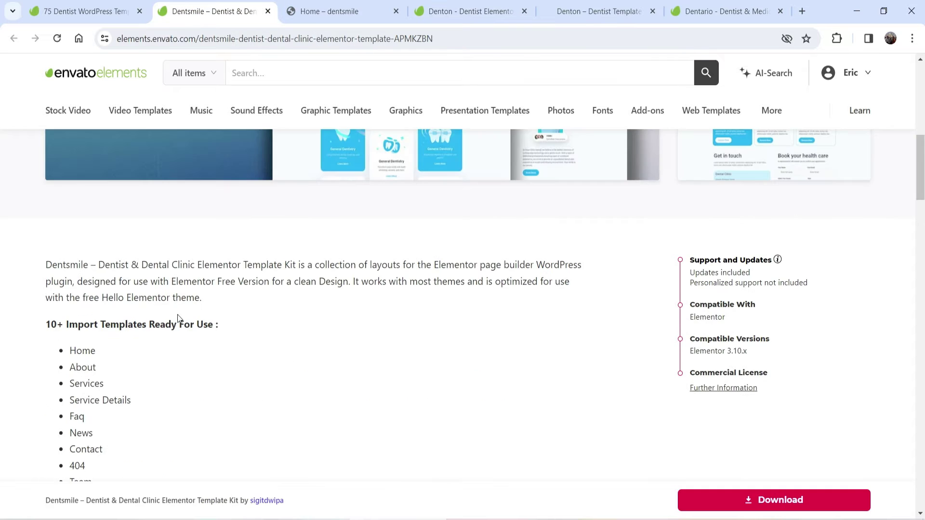
scroll(270, 212, down, 3)
scroll(280, 219, down, 5)
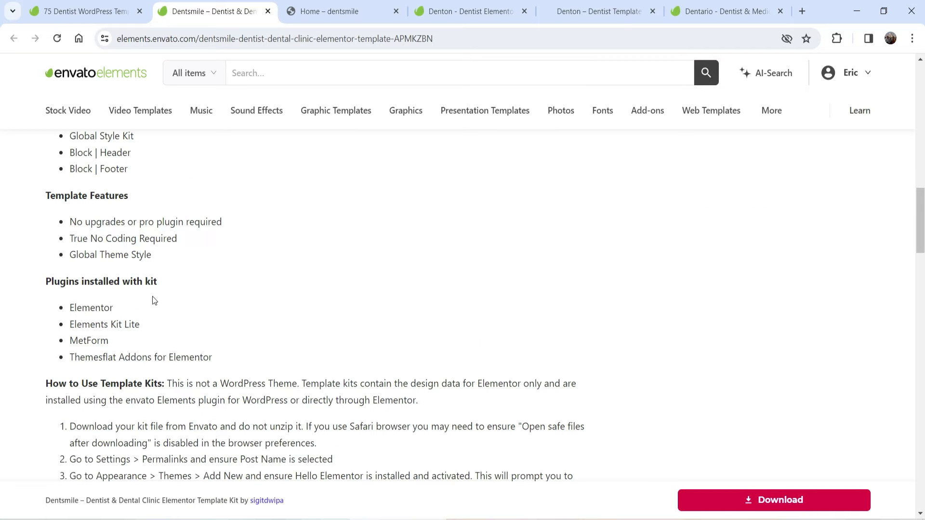
drag(71, 307, 70, 340)
click(158, 326)
click(176, 327)
click(111, 339)
click(187, 339)
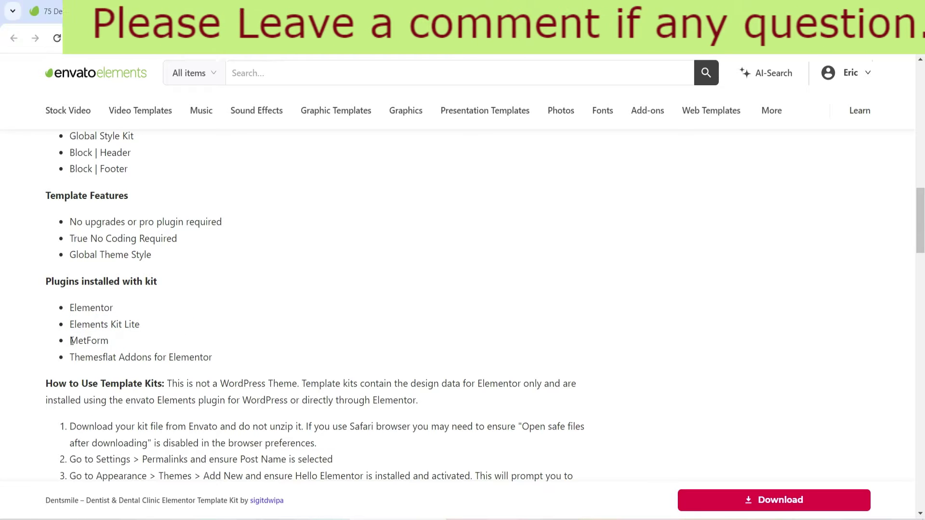
drag(215, 358, 82, 359)
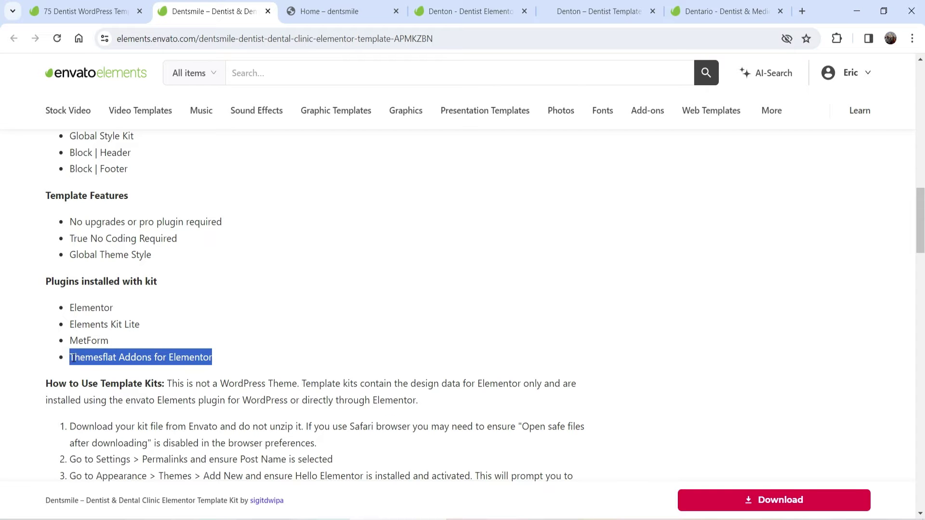
drag(239, 360, 51, 305)
Reselect the four plugin names, then switch to the Denton demo home page.
scroll(436, 277, up, 13)
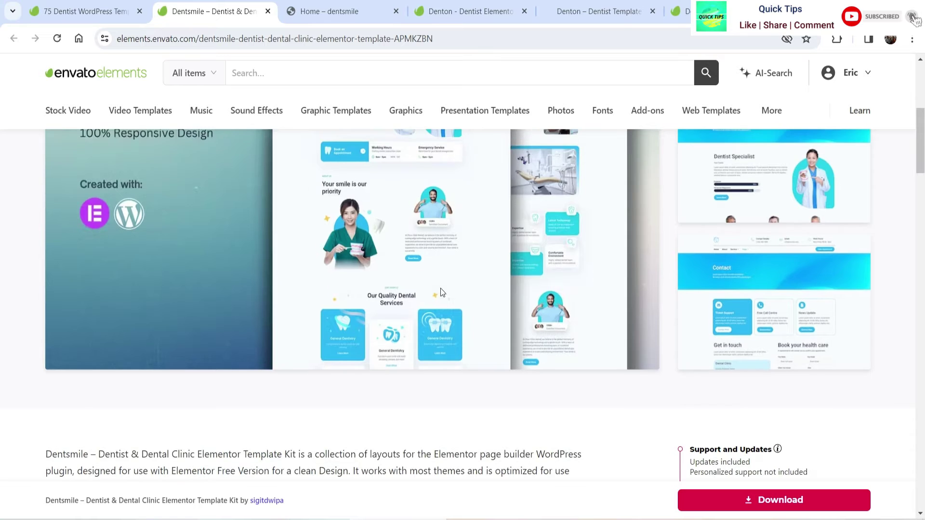
scroll(451, 289, down, 13)
drag(236, 294, 74, 240)
click(247, 292)
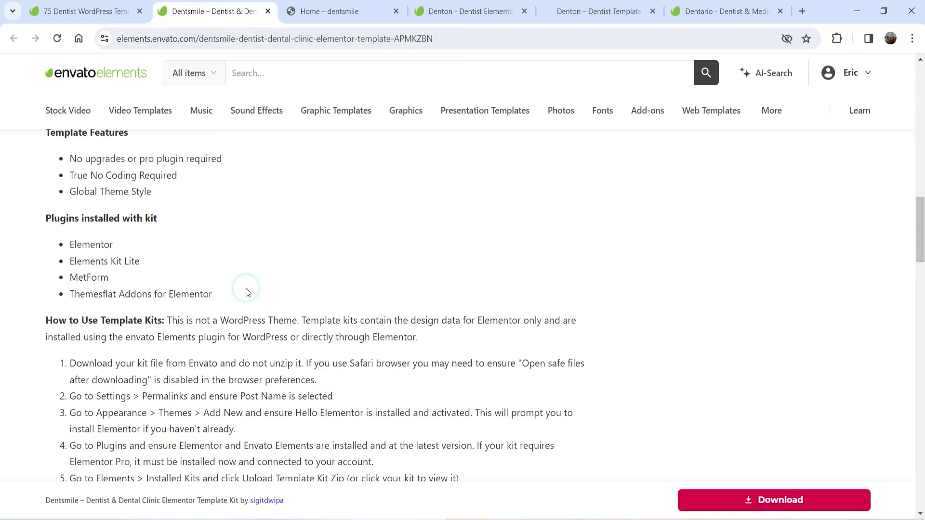
drag(233, 294, 67, 239)
click(308, 298)
scroll(755, 337, up, 9)
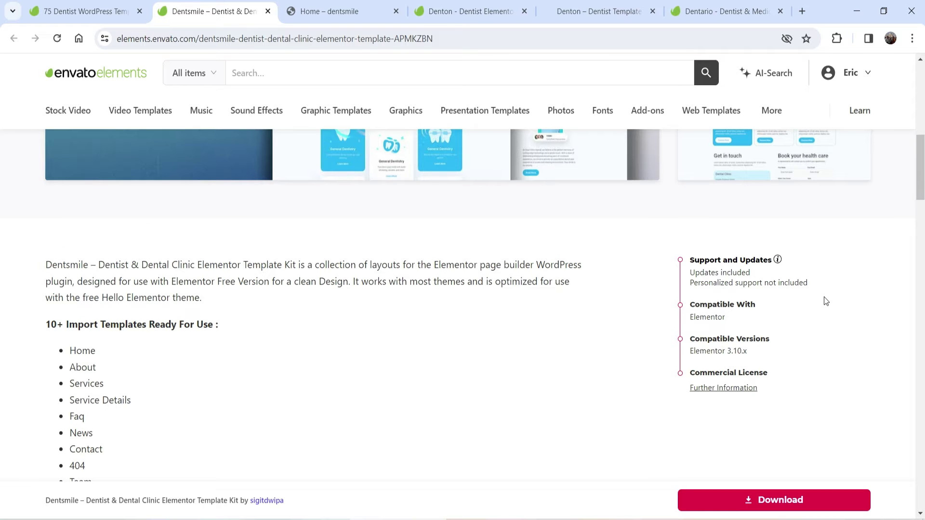
click(597, 15)
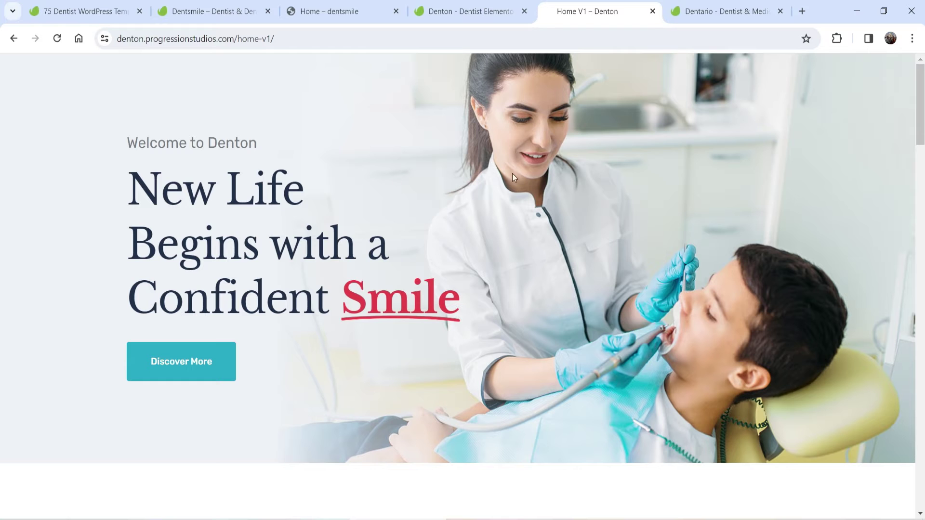
Open the Dentario kit's product page and launch its live preview.
click(440, 10)
scroll(497, 241, up, 10)
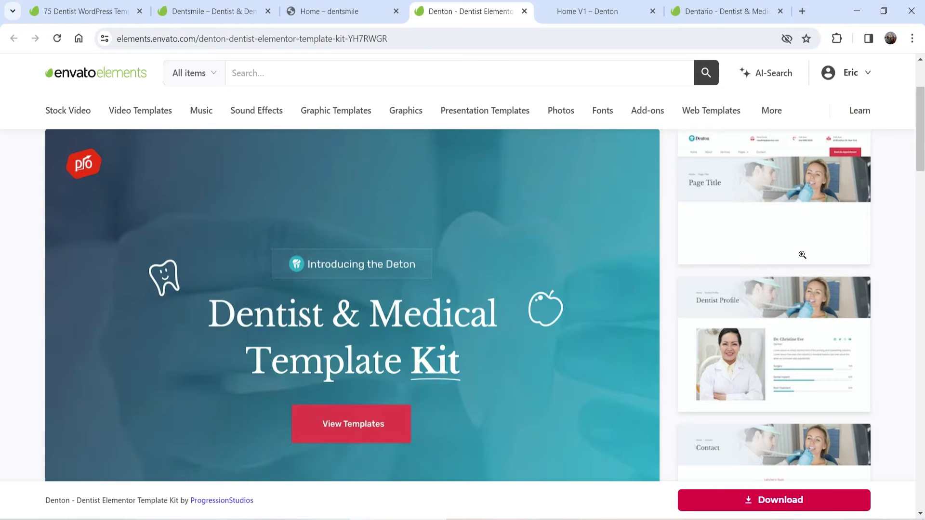
click(715, 9)
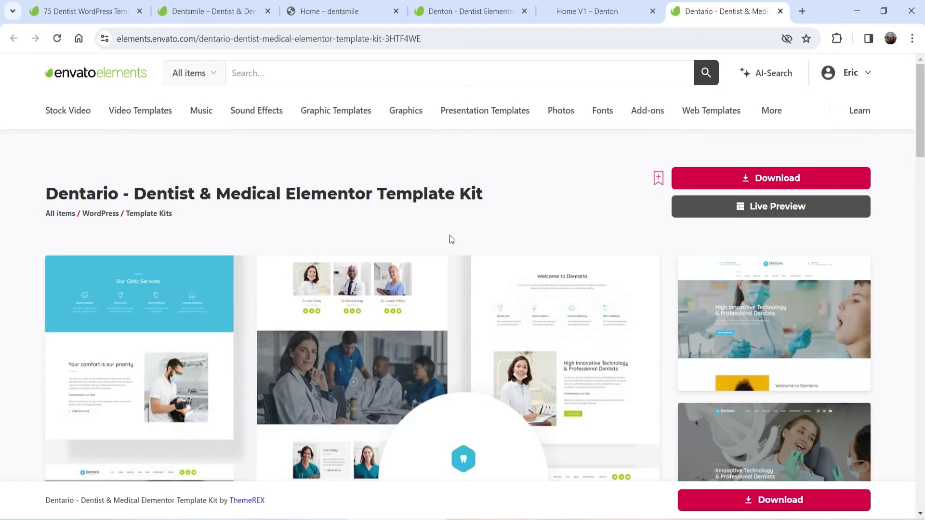
scroll(452, 241, down, 6)
scroll(755, 222, up, 7)
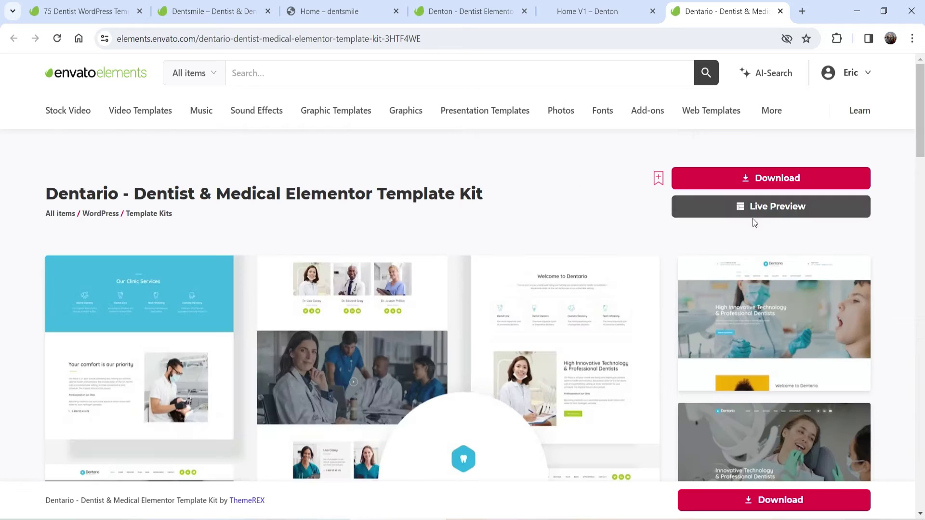
click(777, 204)
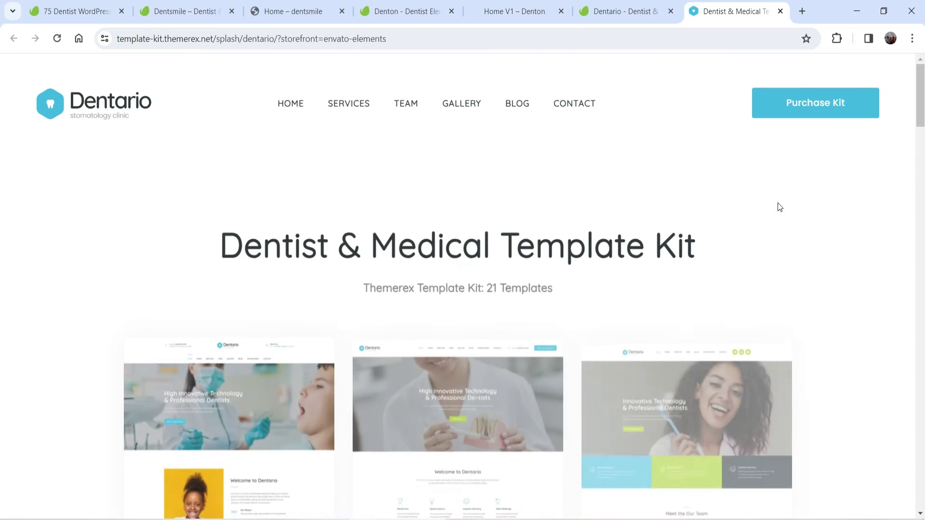
Browse Dentario's Home 1 demo page, then return to its Envato product page.
scroll(778, 204, down, 4)
click(790, 272)
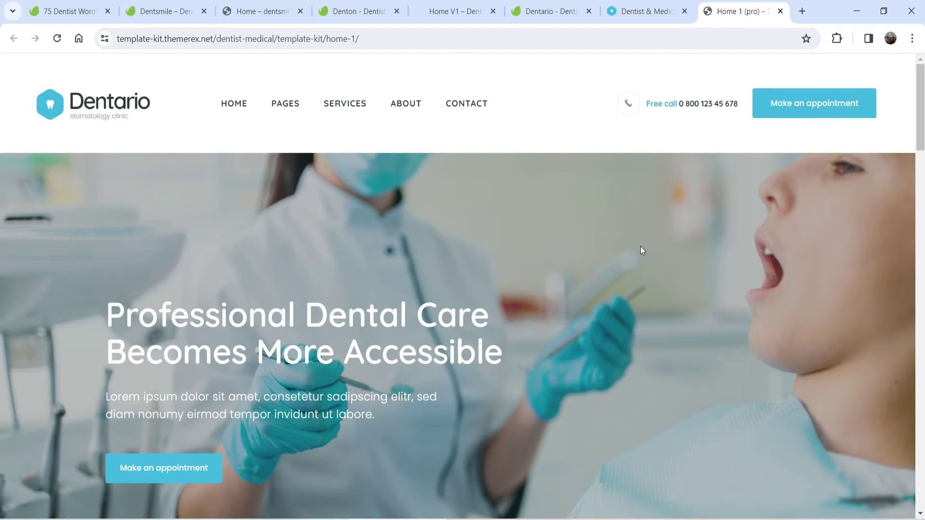
scroll(642, 246, down, 15)
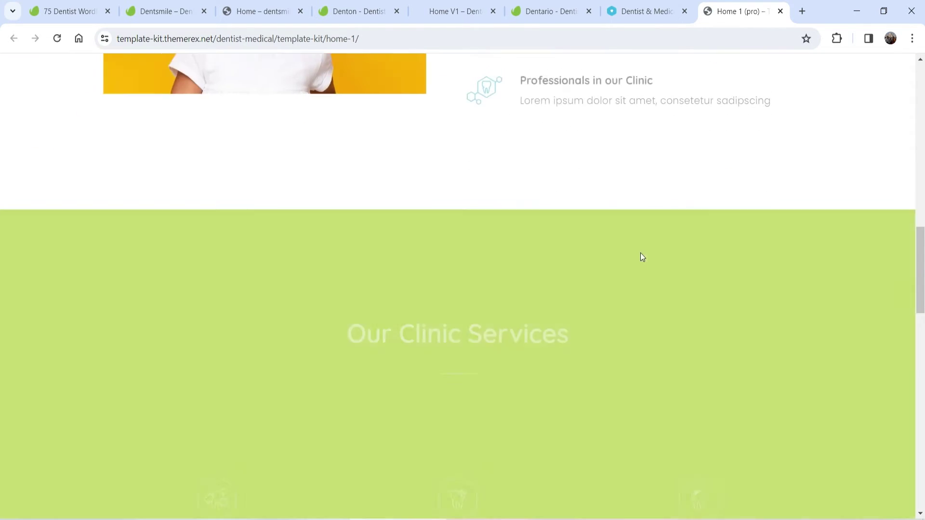
scroll(640, 255, up, 12)
scroll(641, 263, up, 4)
click(518, 6)
scroll(908, 232, down, 8)
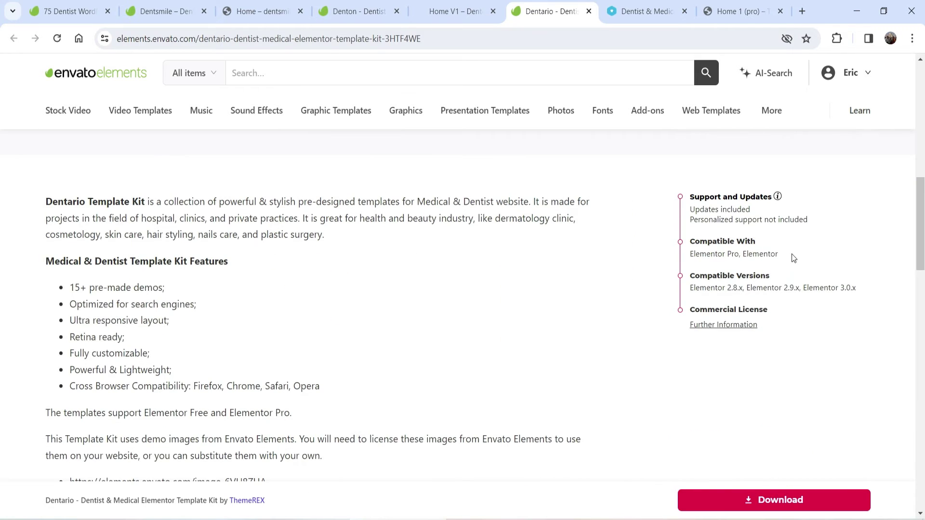
Confirm the Dentario kit supports Elementor Pro and Elementor.
triple_click(791, 254)
scroll(188, 262, down, 6)
scroll(192, 265, down, 4)
scroll(181, 268, up, 10)
scroll(81, 256, up, 10)
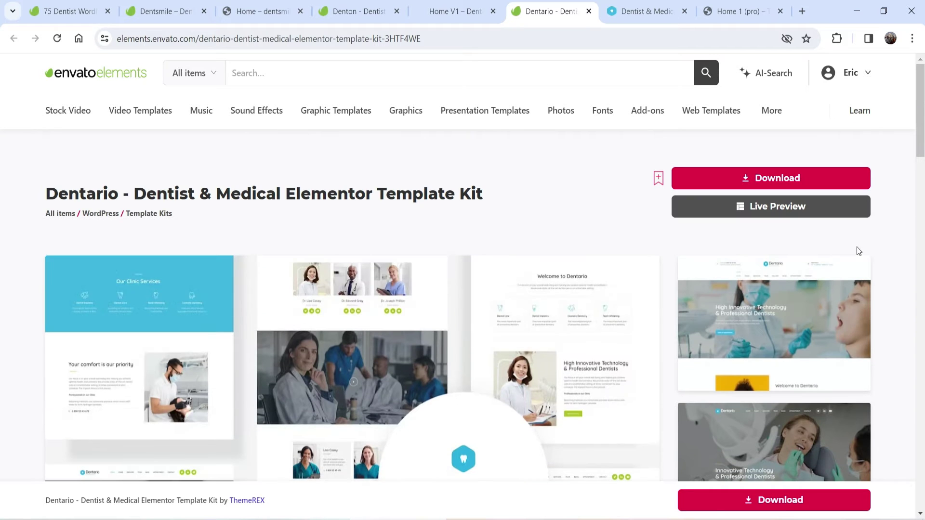
Download the Dentario kit zip into the goweb project and save it to the Desktop.
click(765, 183)
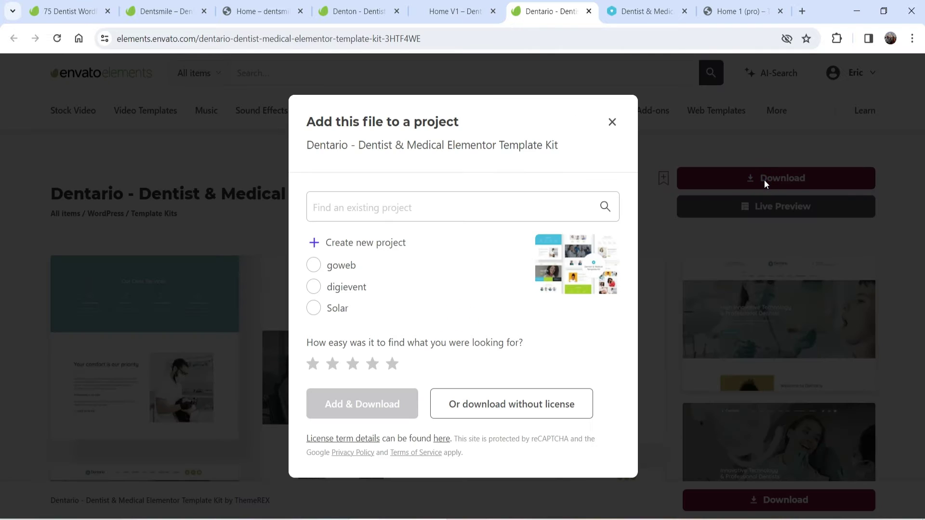
click(313, 265)
click(363, 404)
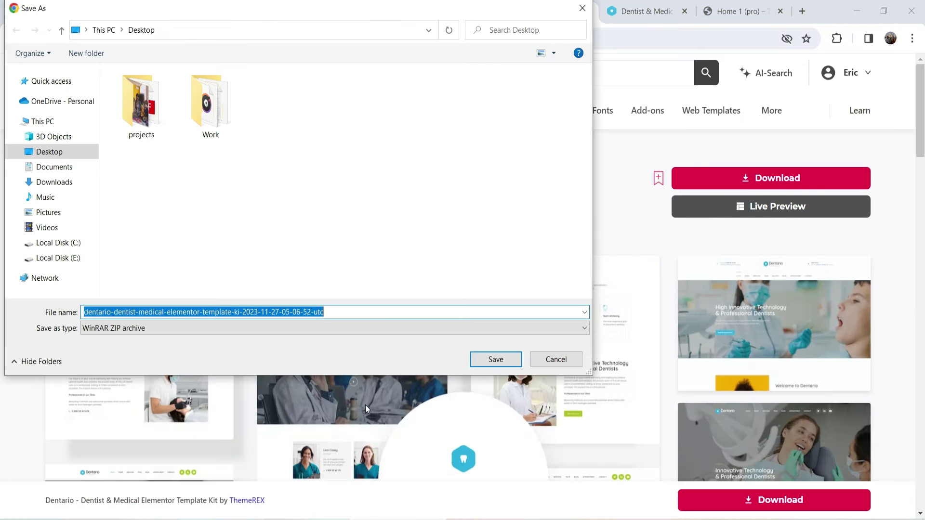
click(496, 360)
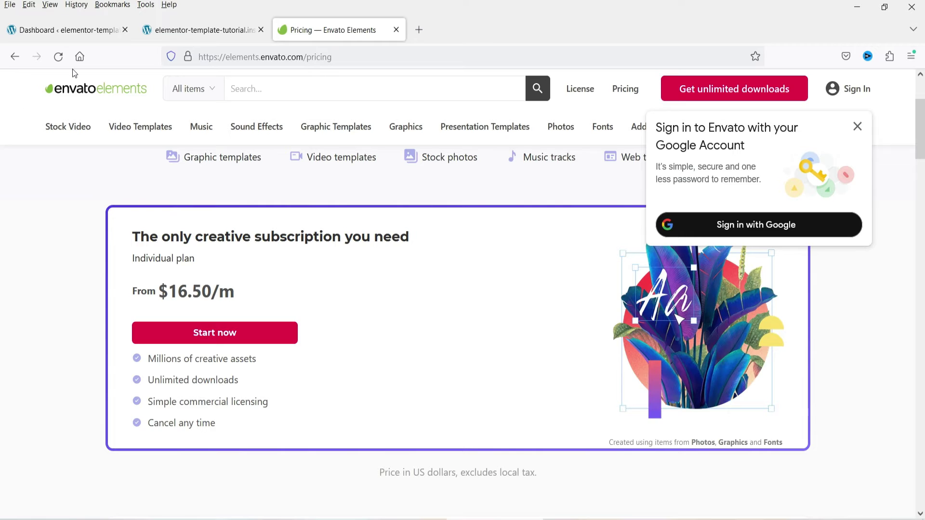
Close the Envato pricing tab and check the site's front end from the dashboard.
click(63, 31)
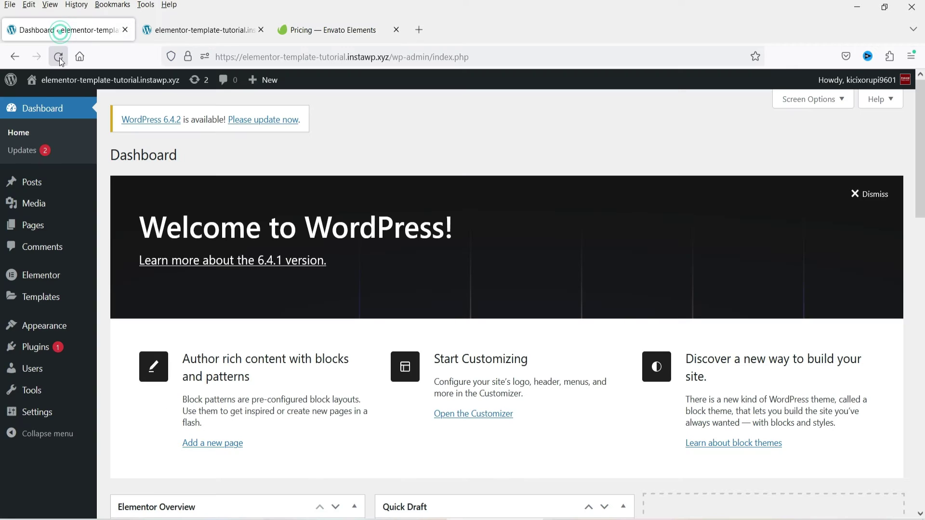
click(396, 29)
click(200, 30)
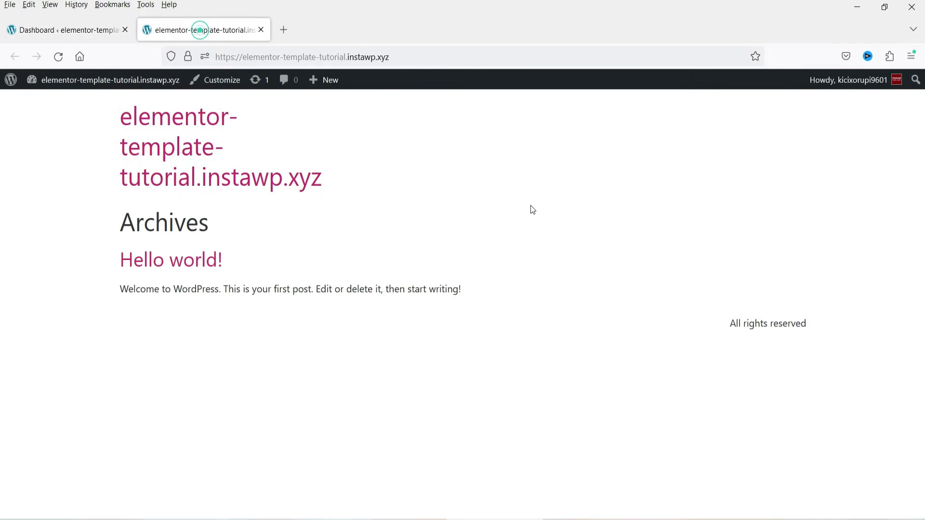
click(46, 28)
Confirm Hello Elementor is the active theme and check that Elementor and Elementor Pro are active.
mouse_move(41, 330)
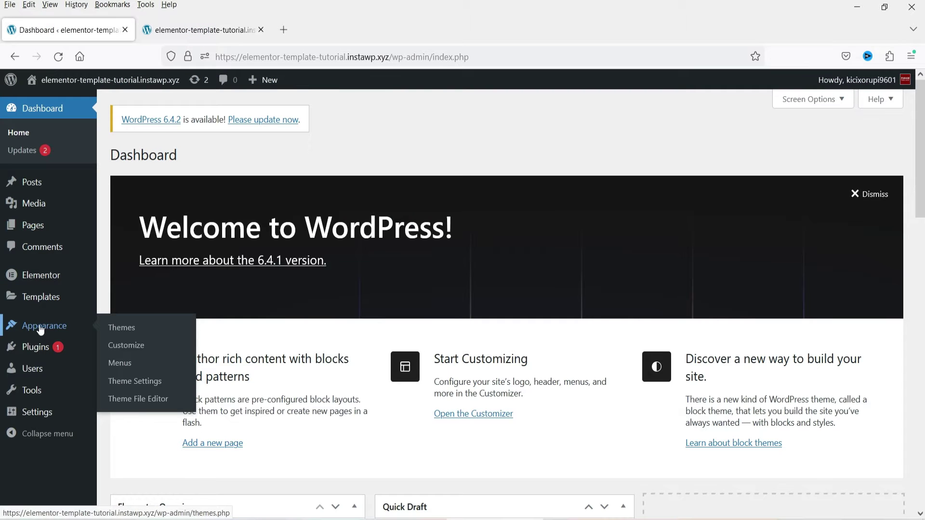
click(122, 327)
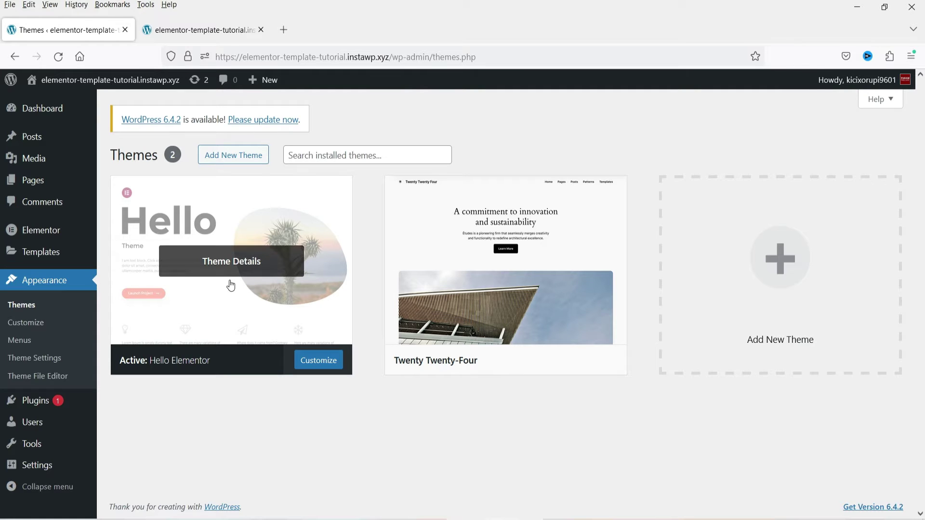
click(39, 400)
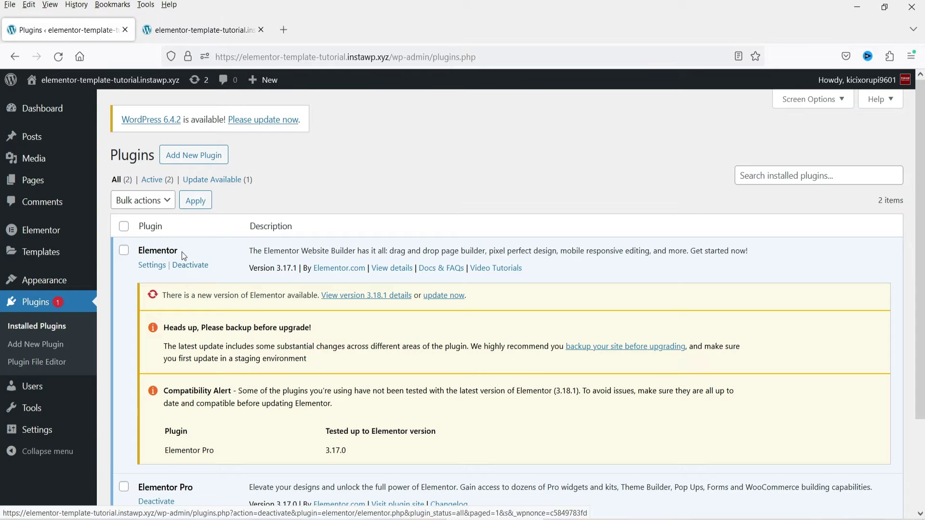
scroll(261, 229, down, 3)
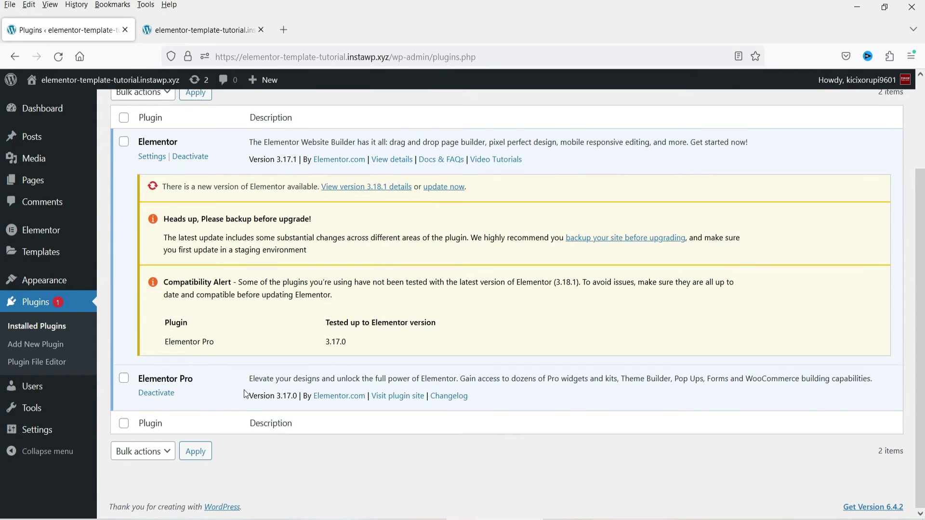
scroll(245, 394, up, 3)
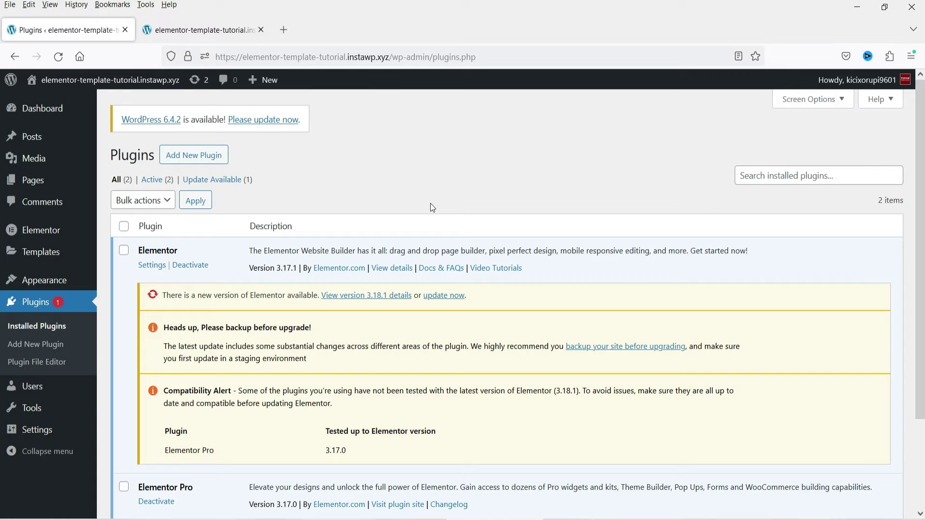
Move all existing pages to the trash.
click(32, 180)
click(122, 226)
click(141, 202)
click(148, 257)
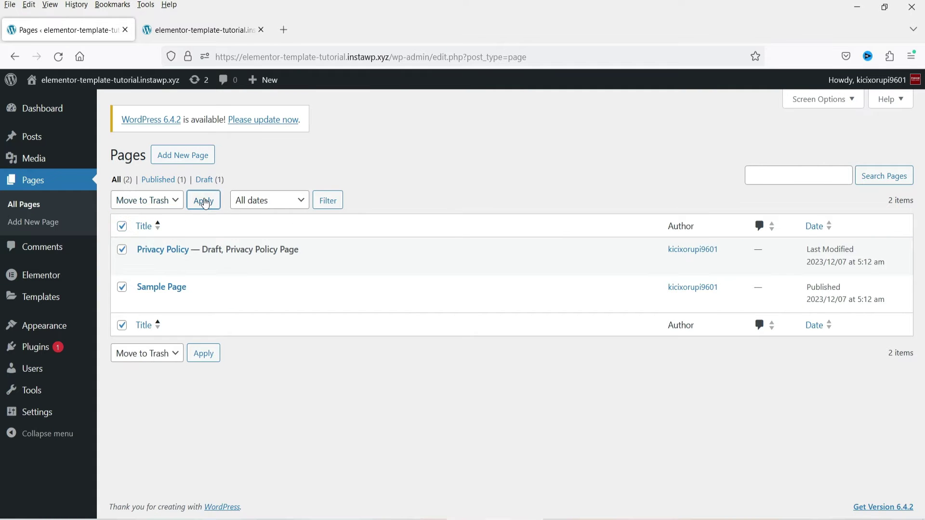
click(204, 200)
Create and publish a new page titled 'Home'.
click(183, 155)
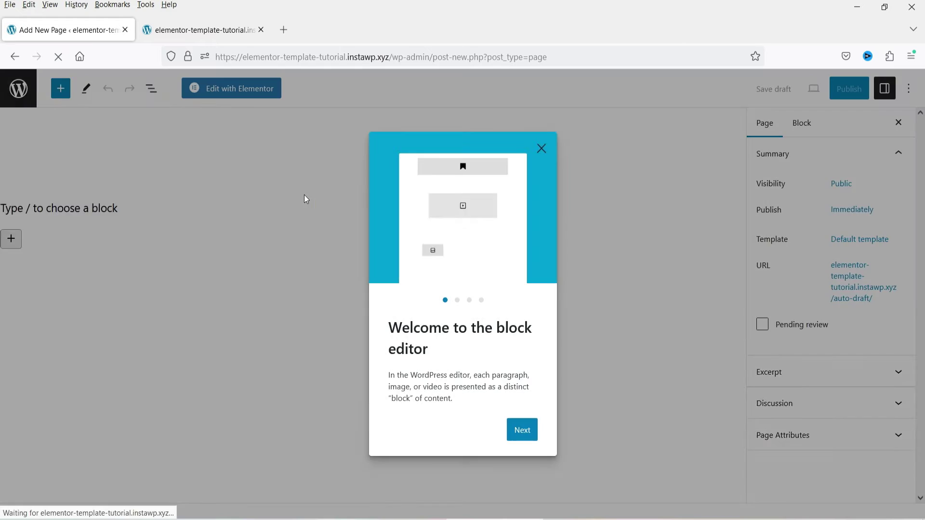
click(305, 195)
text(Home)
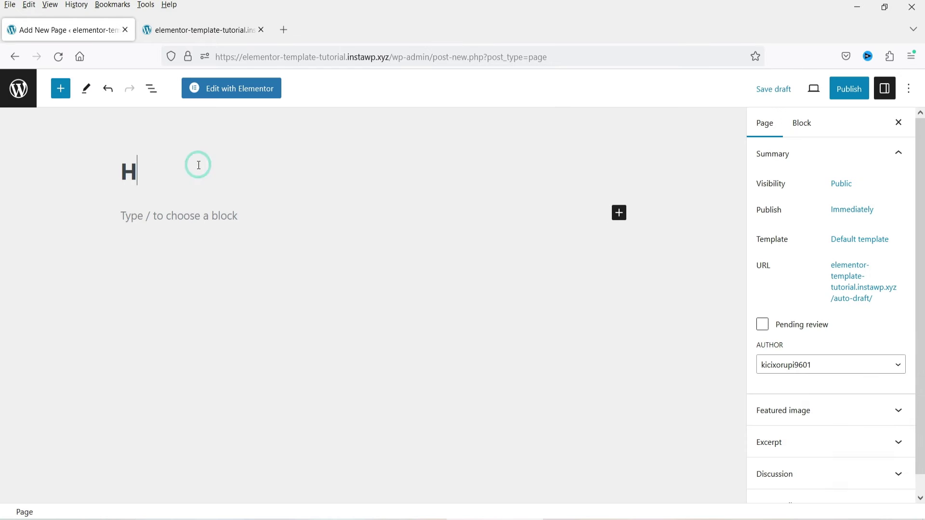
click(849, 88)
click(806, 91)
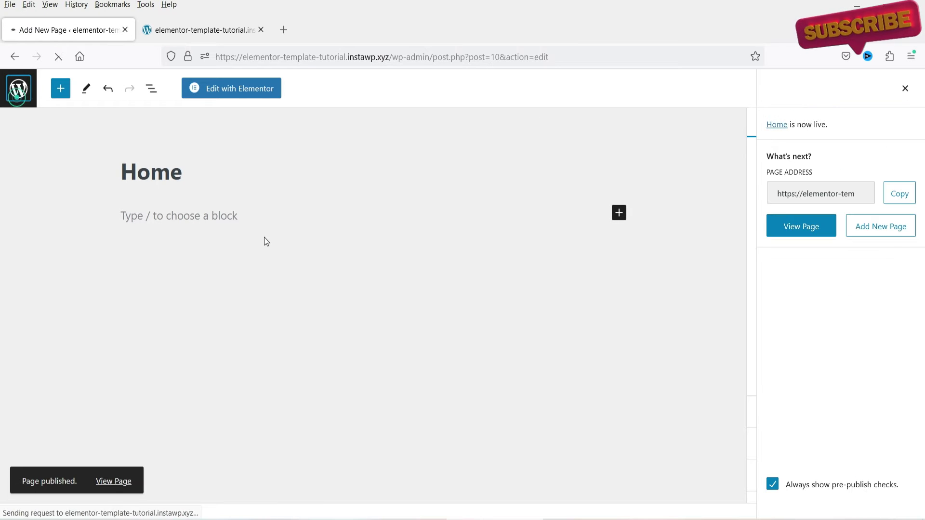
click(19, 90)
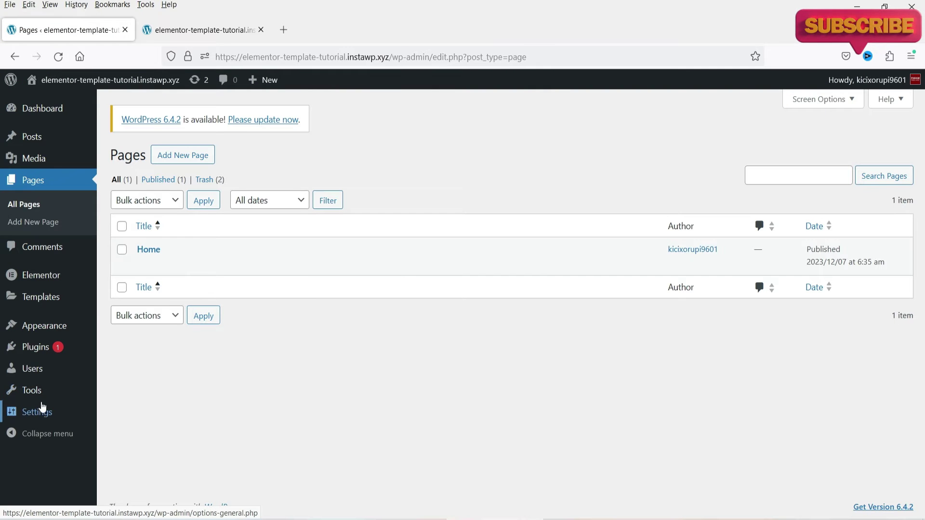
Set Reading to a static homepage using the Home page and save the settings.
mouse_move(87, 412)
click(120, 392)
click(247, 209)
click(329, 241)
click(330, 278)
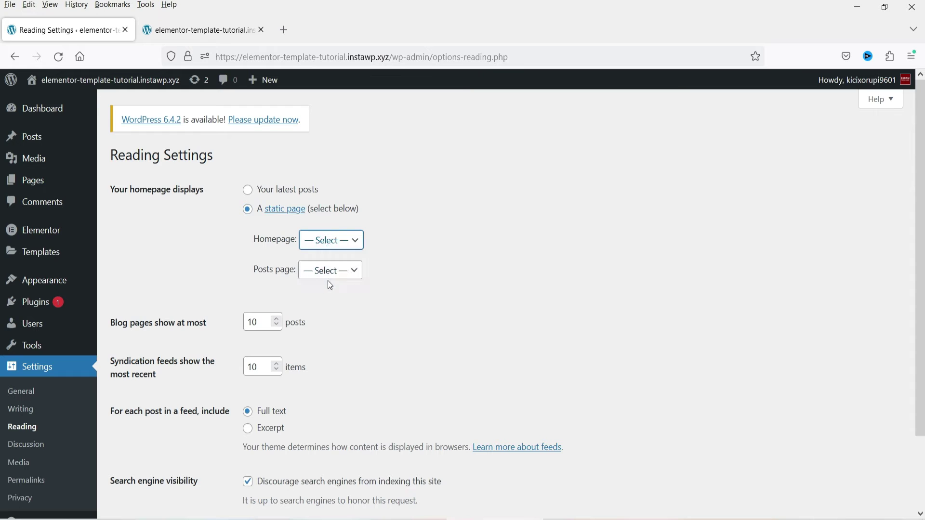
click(461, 282)
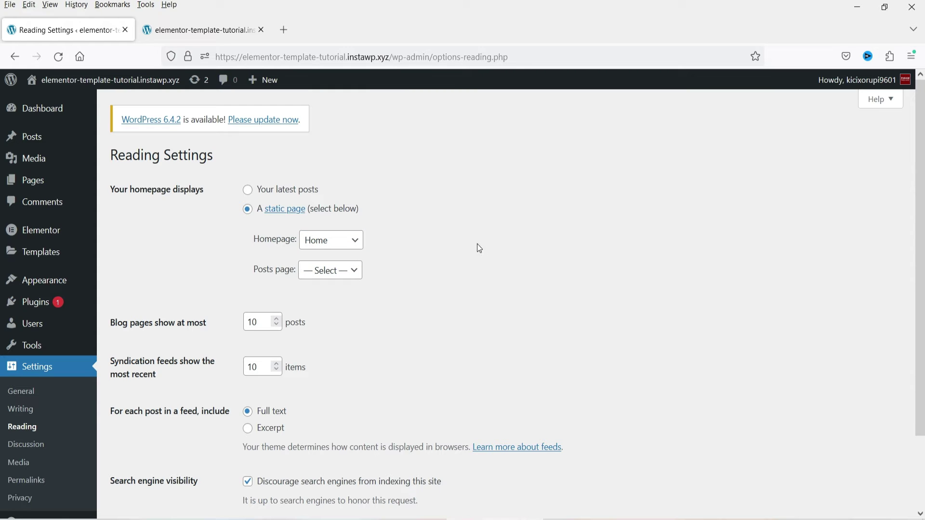
scroll(404, 291, down, 2)
click(155, 455)
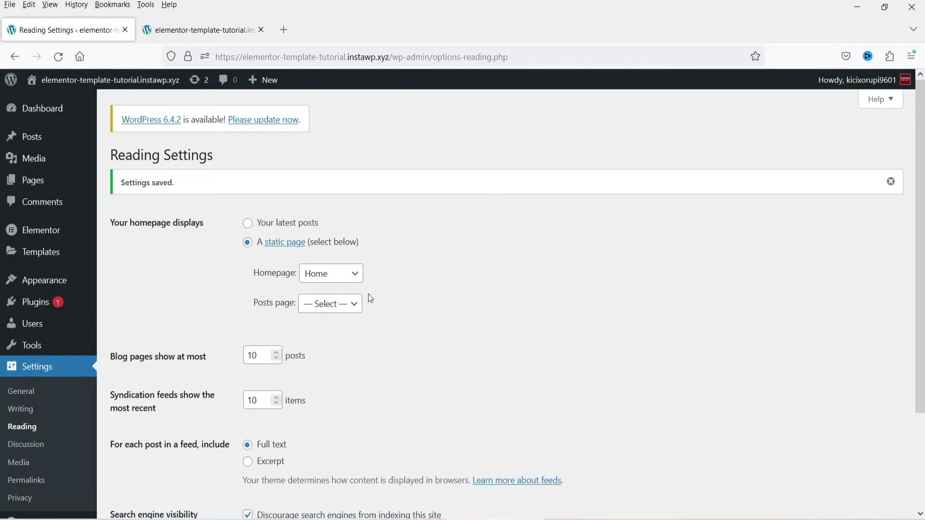
mouse_move(53, 284)
click(137, 316)
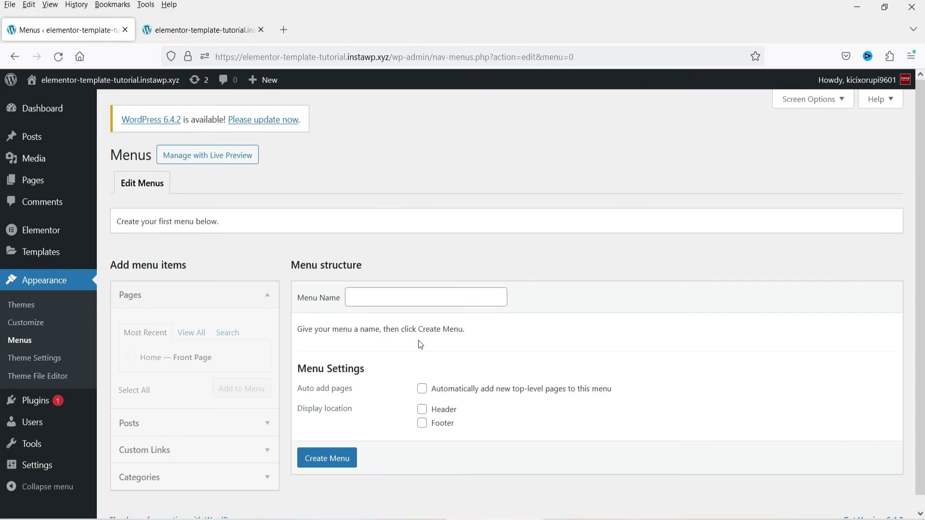
Create a new navigation menu named 'Main Menu'.
click(400, 297)
text(Mai)
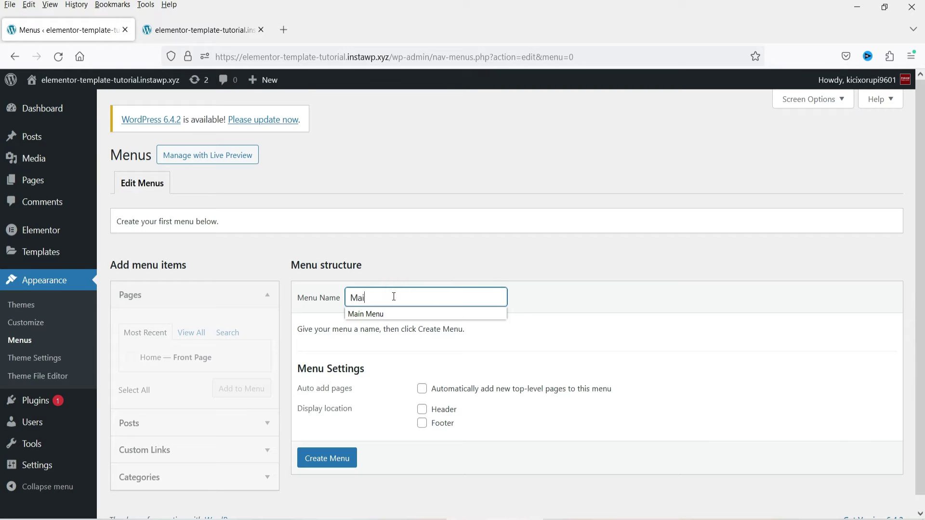
text(n)
click(433, 314)
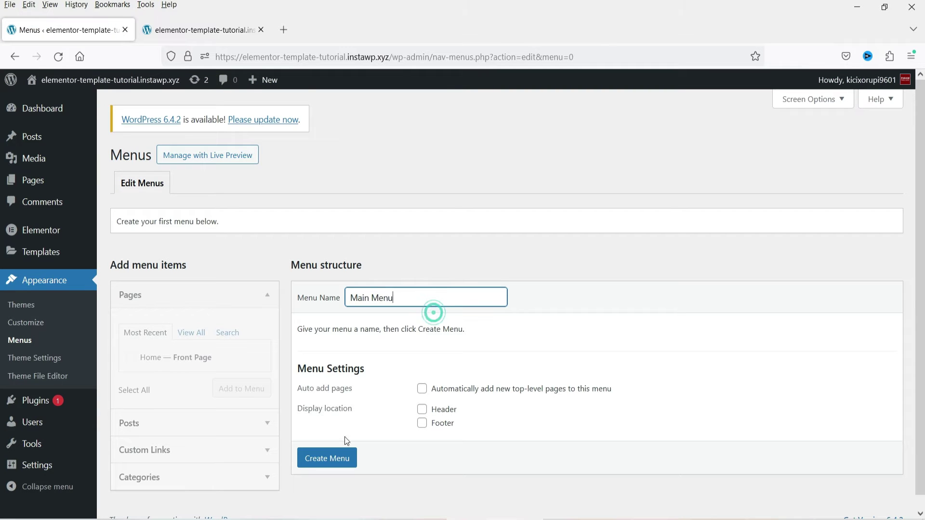
click(327, 458)
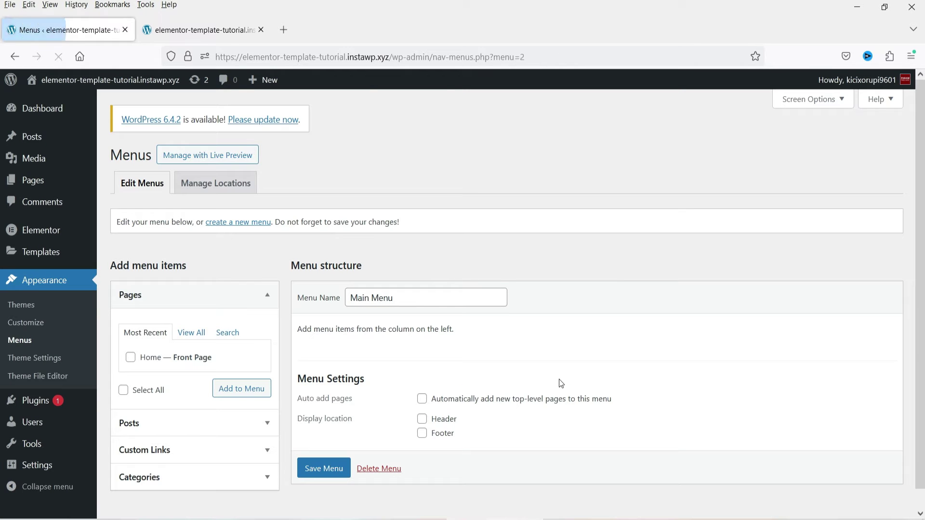
Add the Home page to Main Menu and save the menu.
click(158, 356)
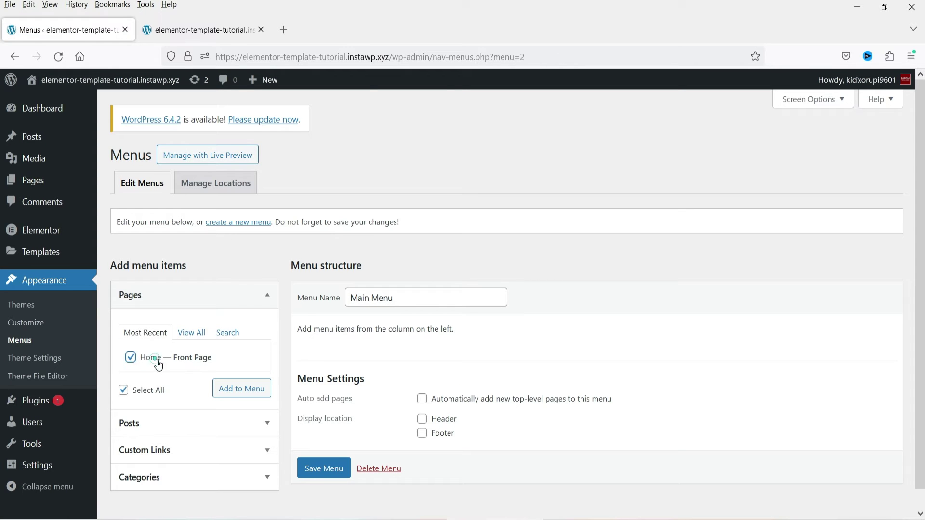
click(316, 467)
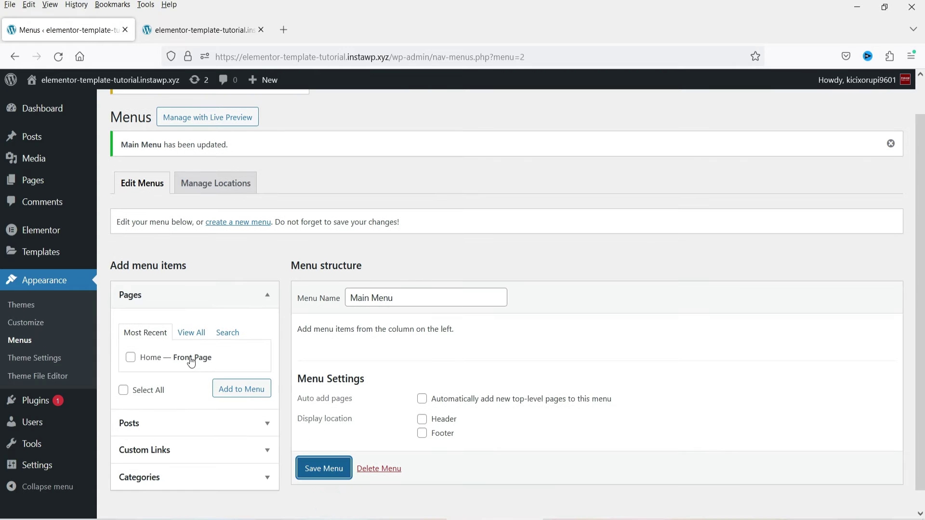
click(201, 358)
click(246, 393)
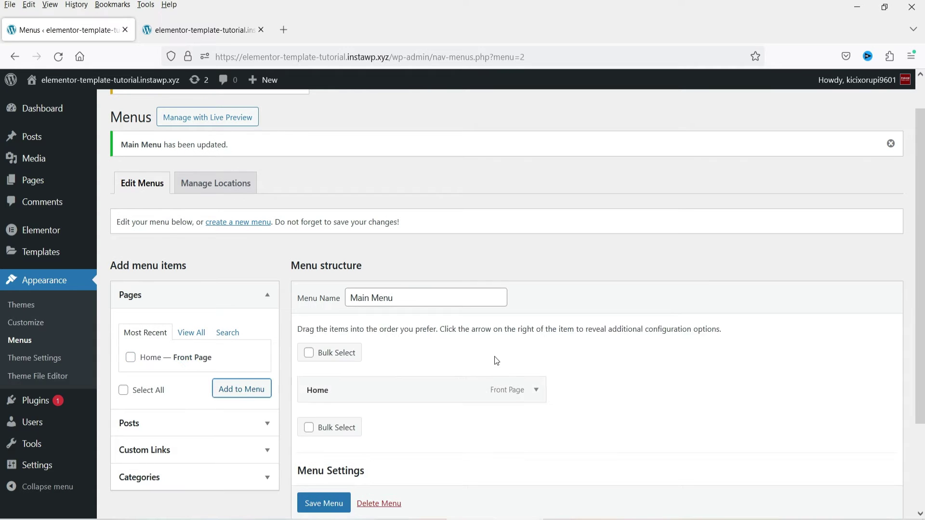
scroll(365, 498, down, 2)
click(320, 502)
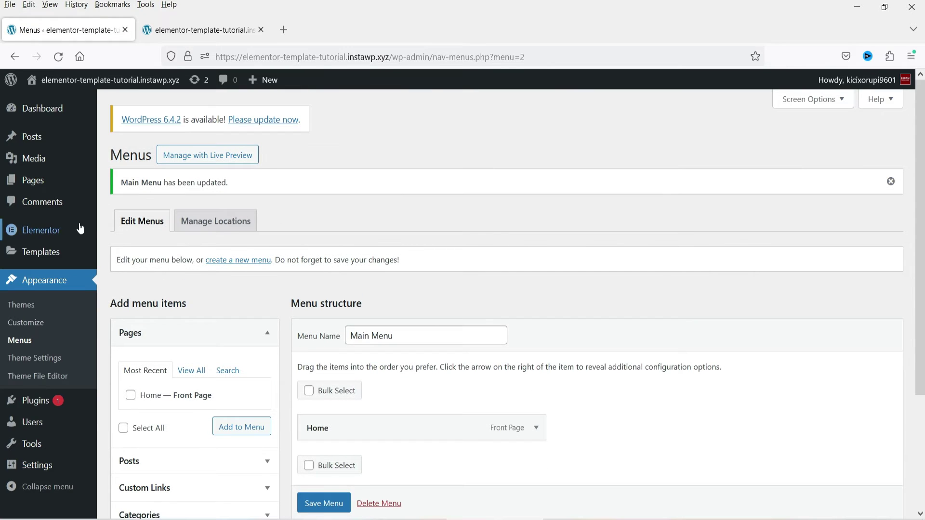
In Elementor Settings, enable Landing Pages, disable default colors and fonts, and save.
mouse_move(73, 226)
click(122, 232)
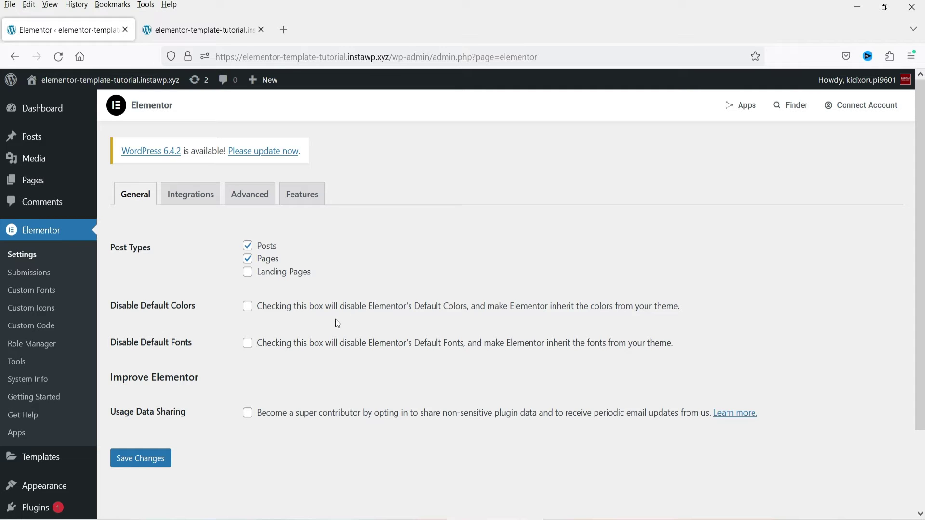
click(248, 272)
click(248, 306)
click(247, 344)
click(144, 458)
Go to the Elementor Kit Library under Templates.
scroll(289, 313, down, 2)
mouse_move(33, 375)
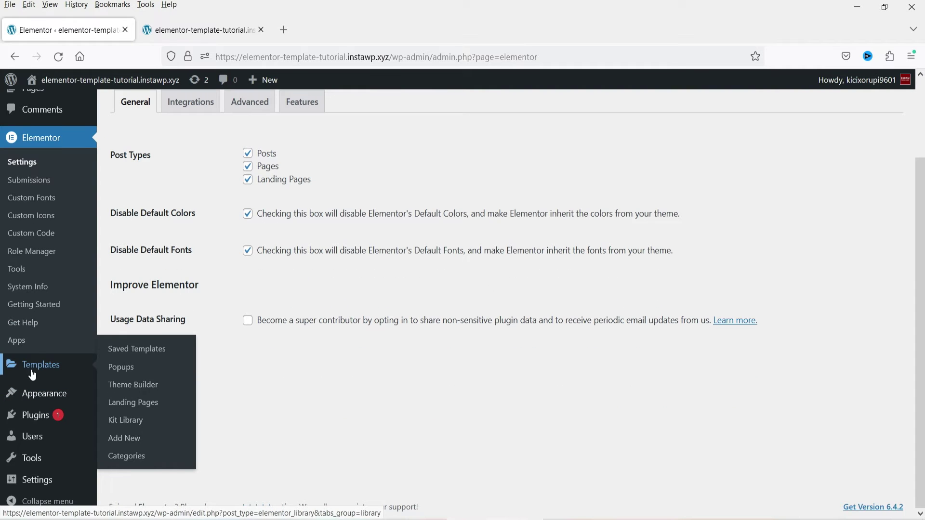
click(126, 420)
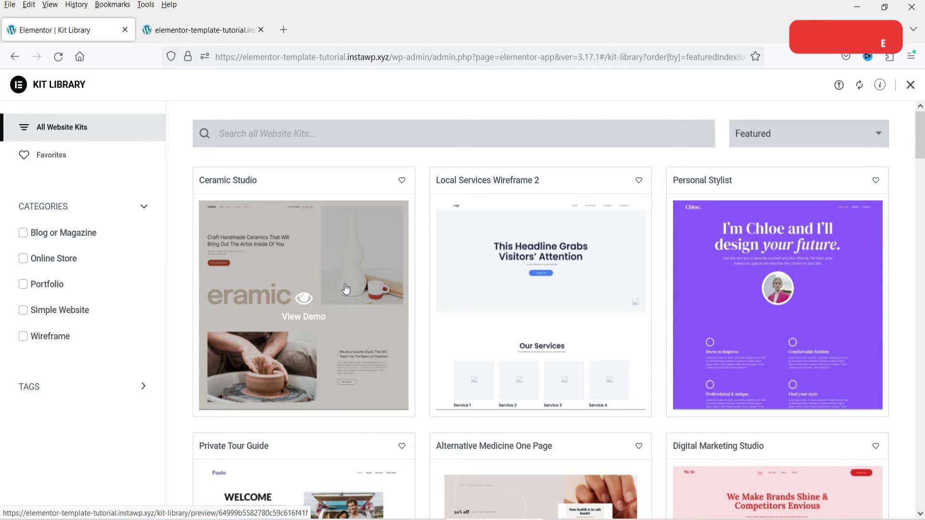
Scroll through the Kit Library grid of featured kits like Ceramic Studio, then back to top.
scroll(478, 271, down, 12)
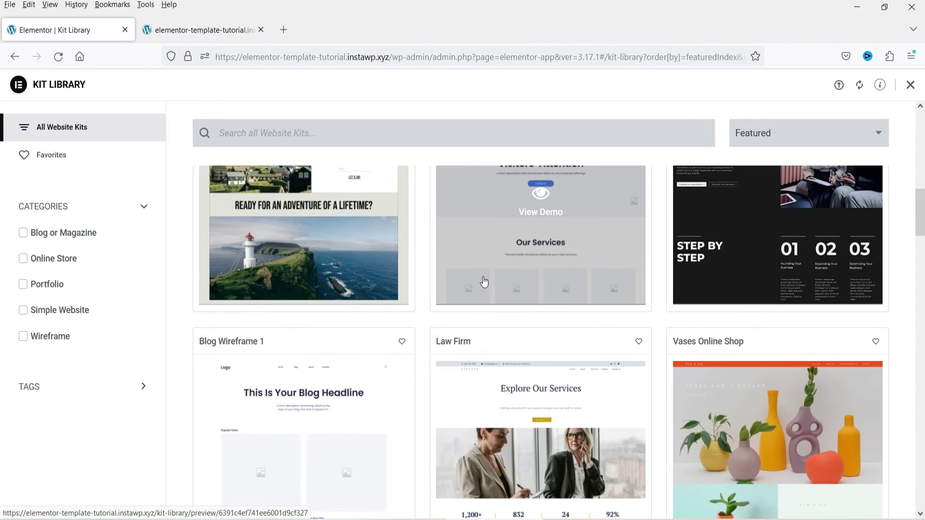
scroll(484, 282, down, 4)
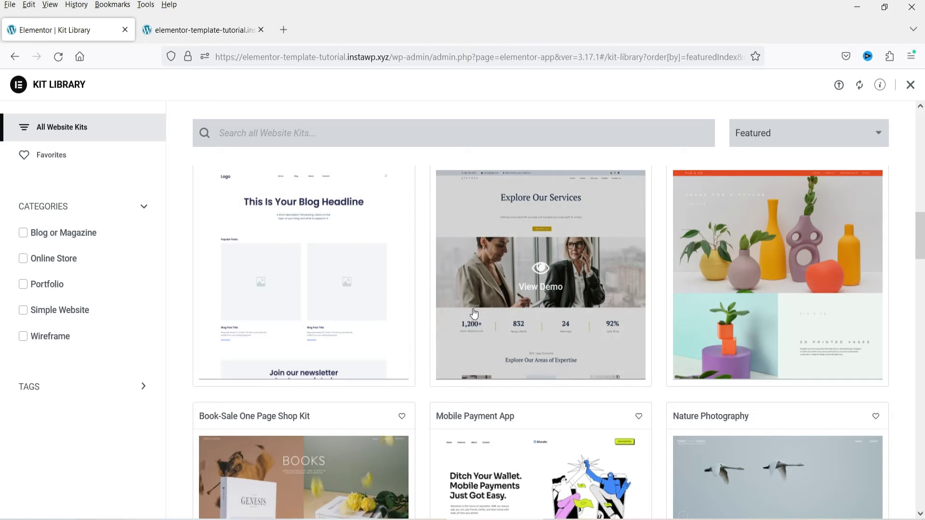
scroll(474, 318, down, 4)
scroll(471, 320, down, 10)
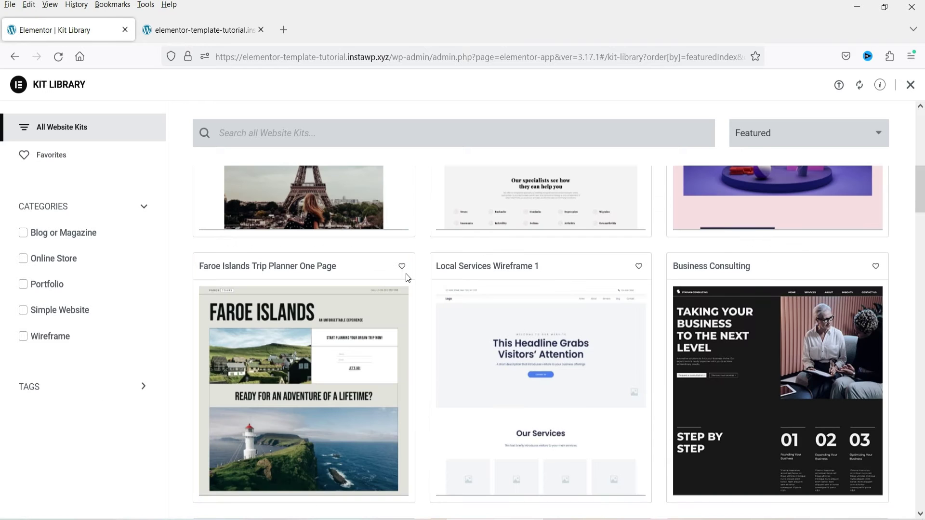
scroll(499, 262, down, 8)
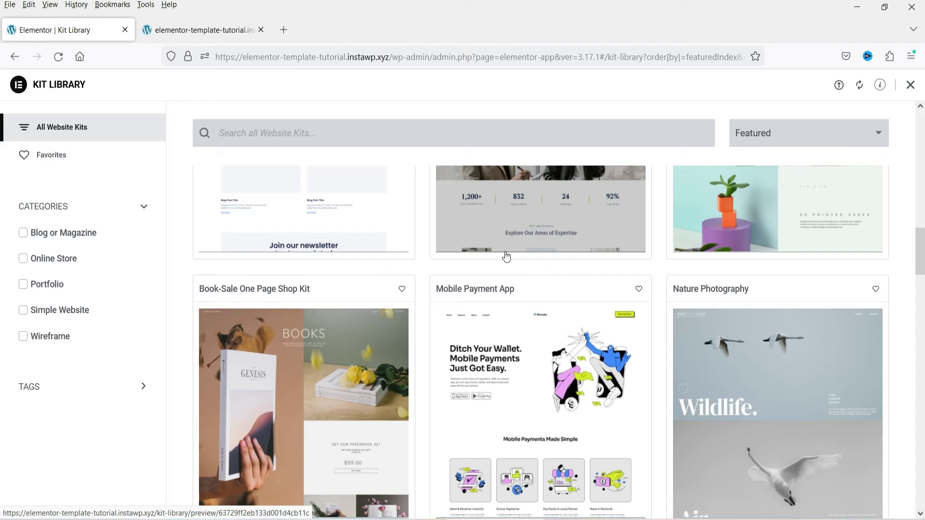
scroll(589, 274, up, 8)
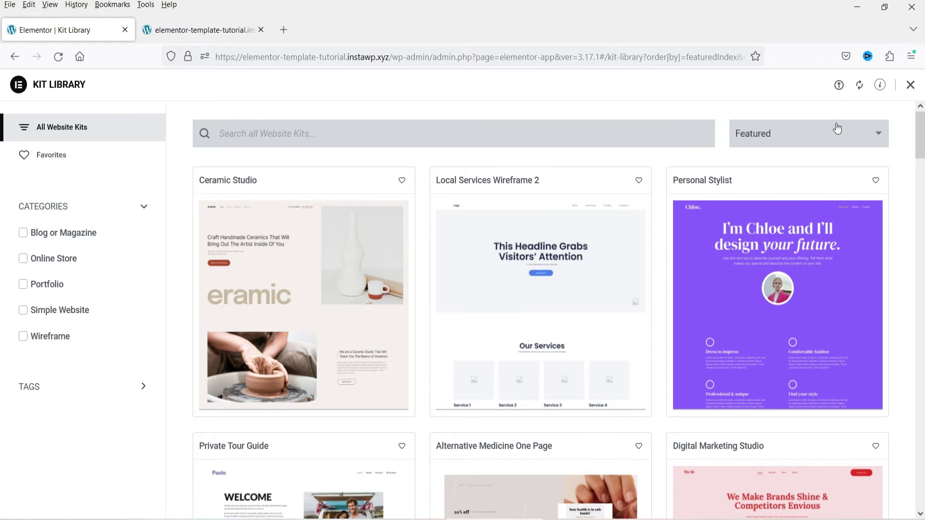
Upload the Dentario kit zip from the Desktop and accept the unsafe-file warning.
click(840, 87)
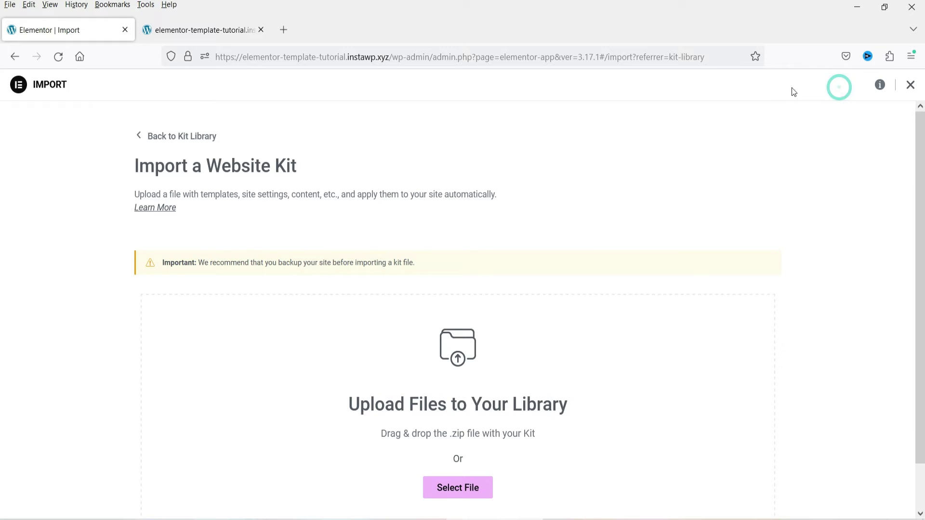
click(459, 489)
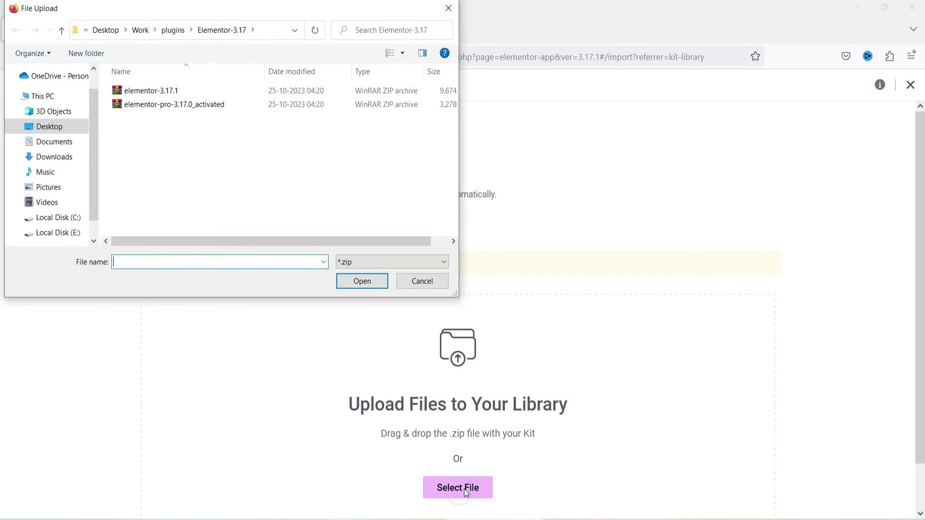
click(48, 127)
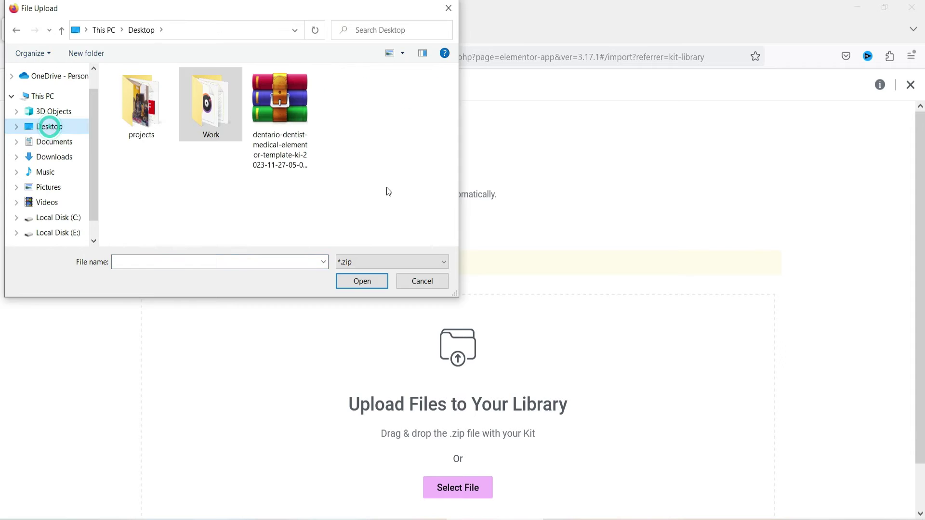
double_click(281, 98)
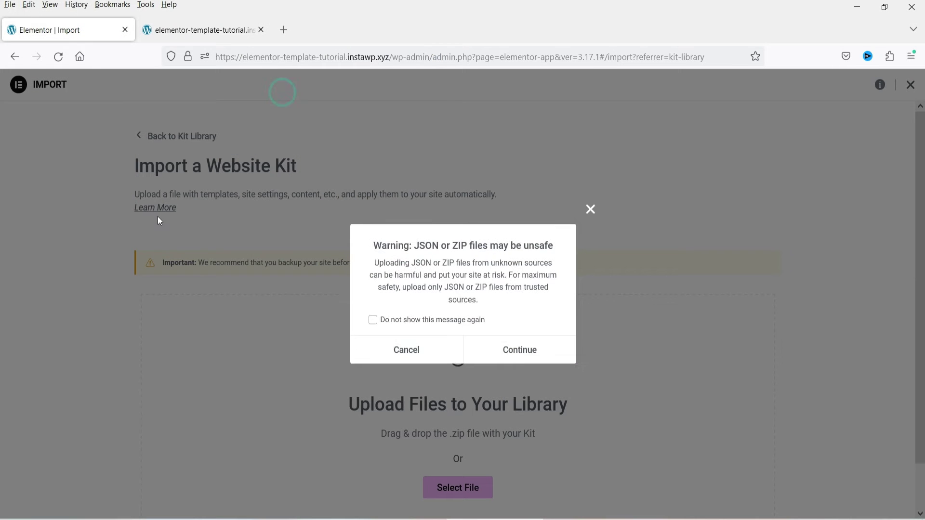
click(520, 350)
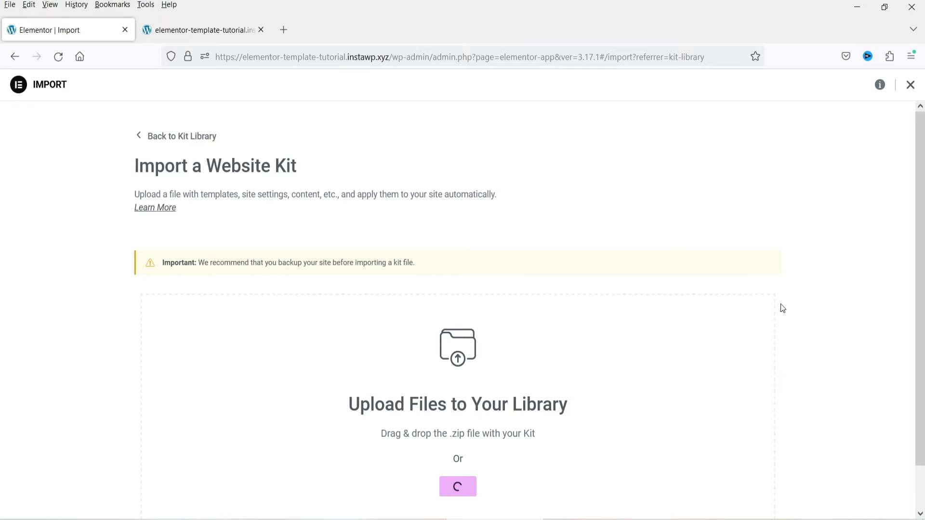
Import the Dentario kit, allowing SVG uploads, and close the import summary.
click(899, 504)
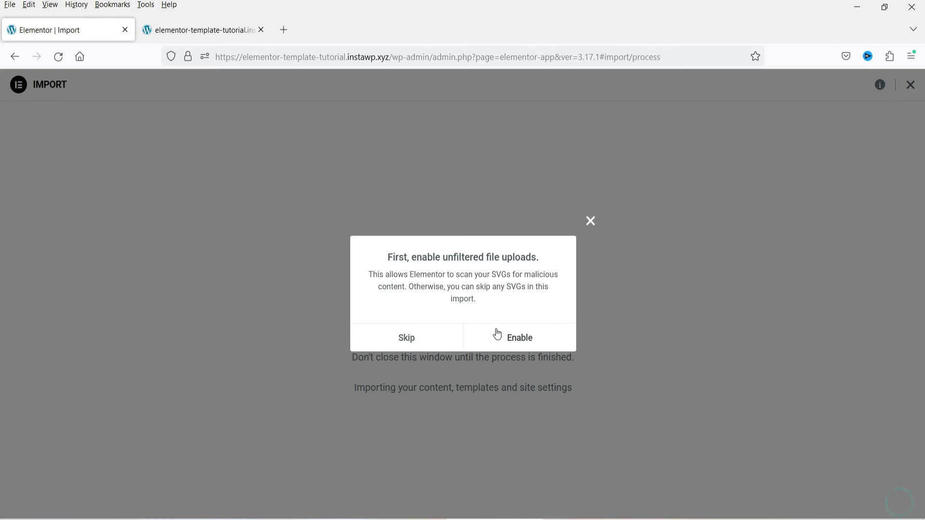
click(521, 338)
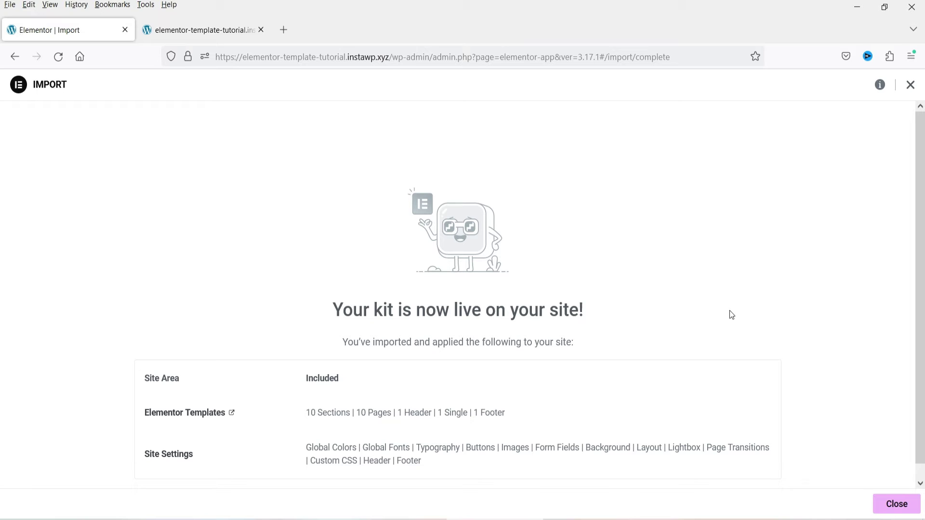
click(896, 504)
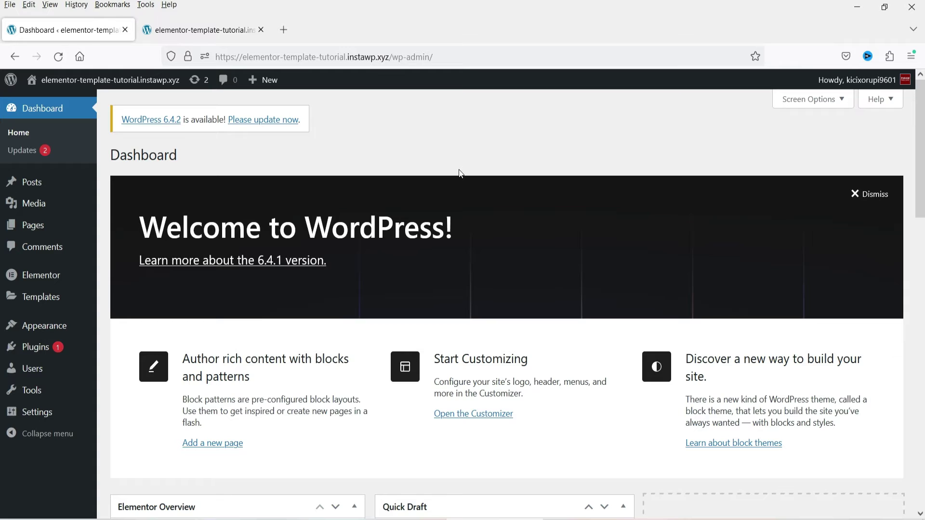
click(208, 30)
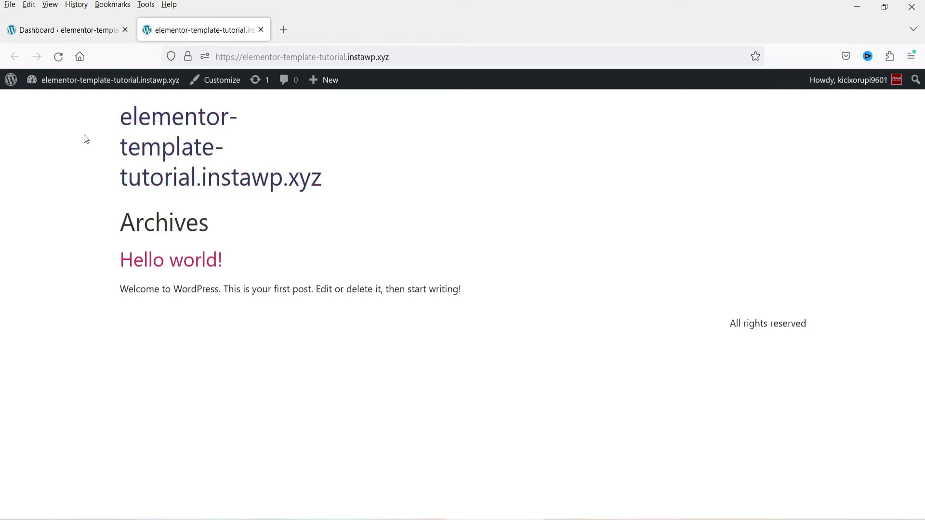
click(63, 31)
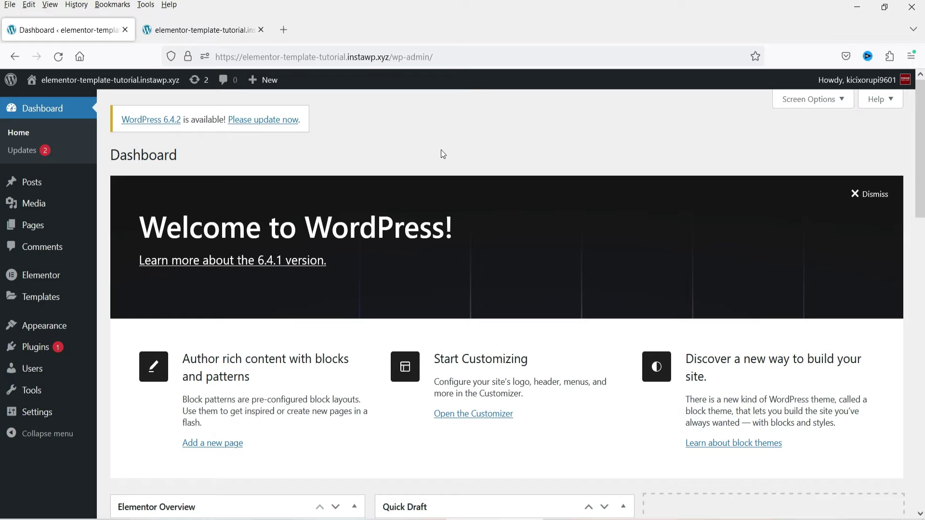
mouse_move(41, 298)
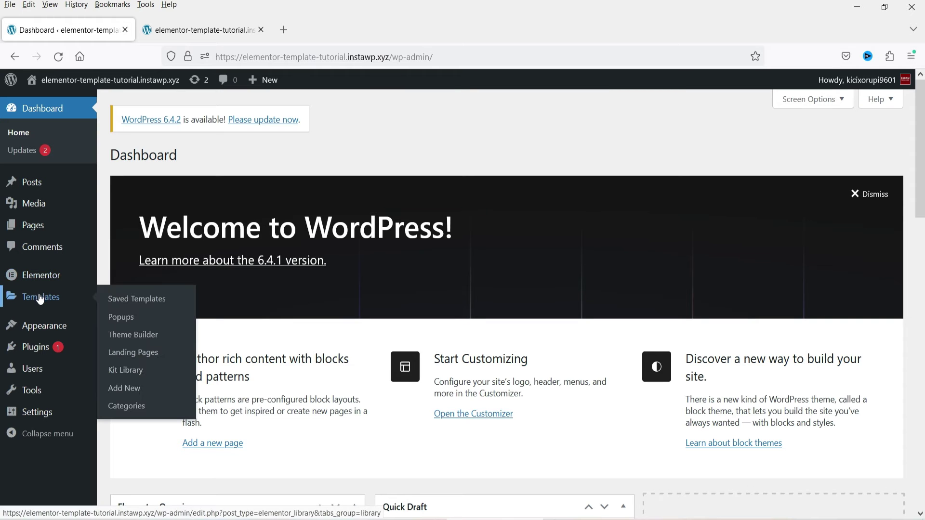
Show the Theme Builder's Header templates and start a new header template in another tab.
click(137, 336)
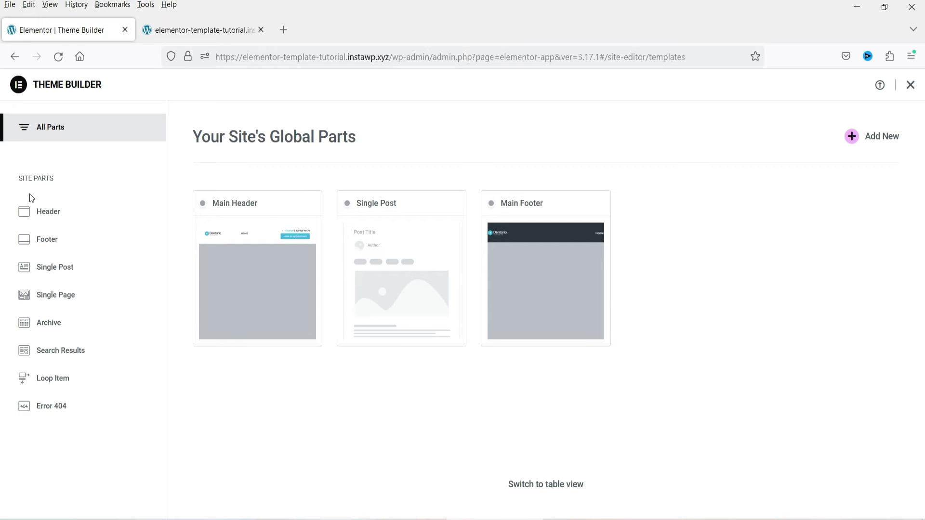
click(64, 217)
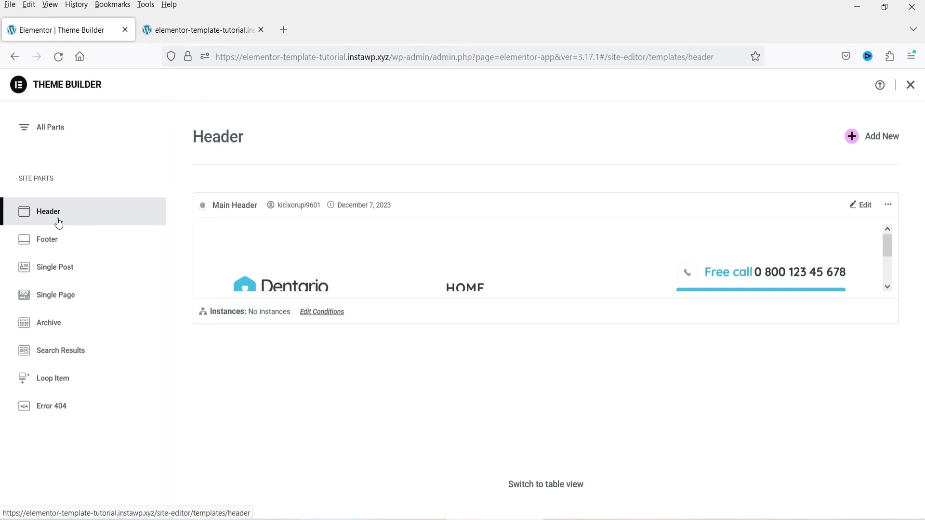
right_click(883, 140)
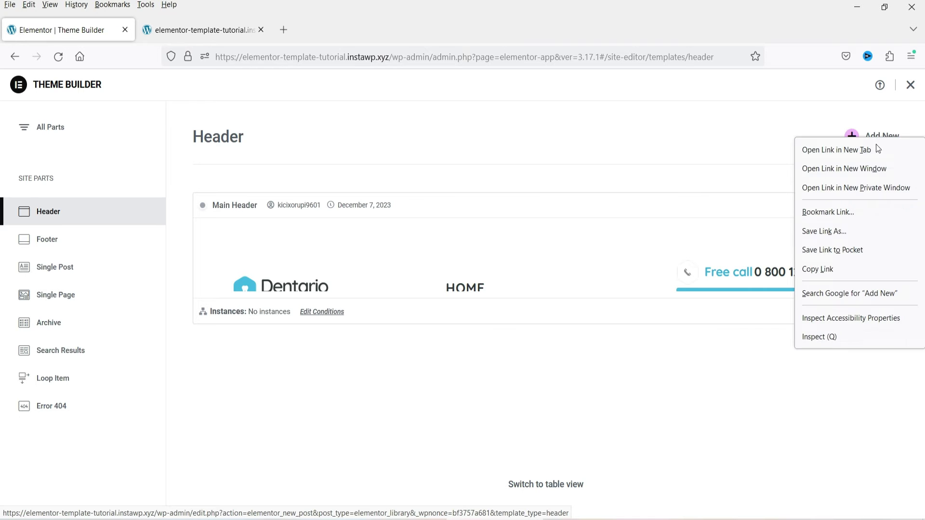
click(866, 152)
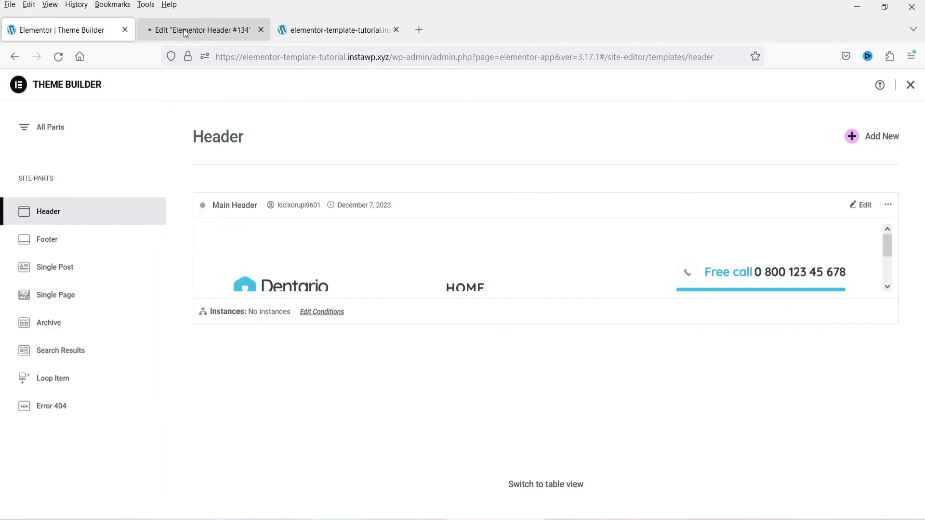
click(191, 30)
Browse the kit templates, close the spare tab, and open Main Header's editor in a new tab.
click(500, 113)
scroll(376, 274, down, 5)
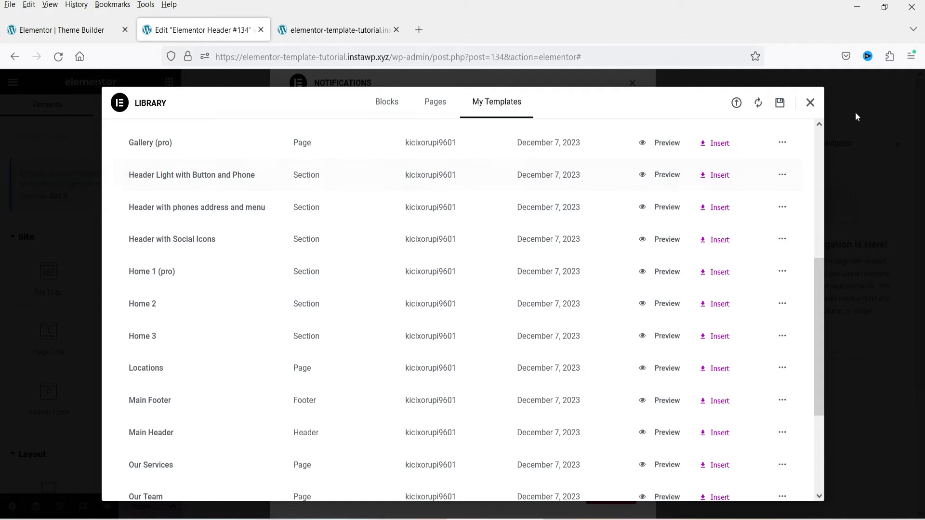
click(810, 104)
click(261, 30)
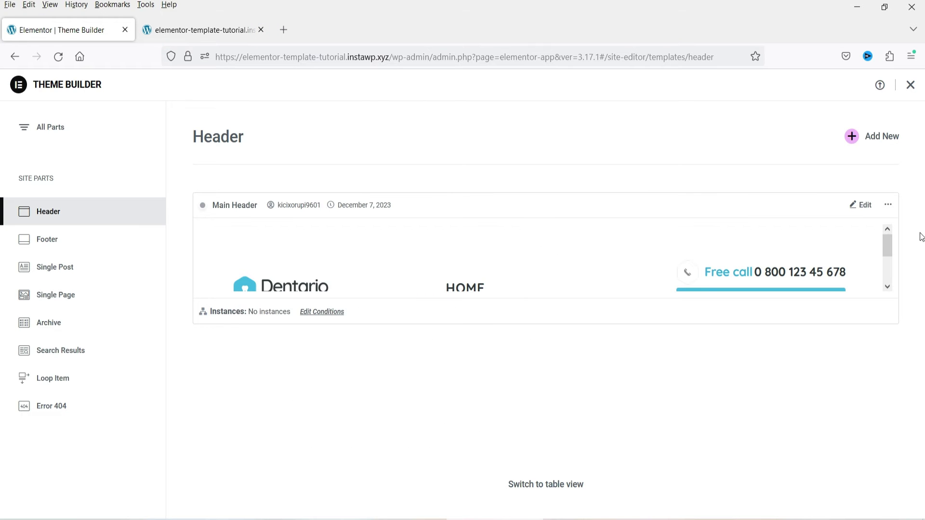
right_click(862, 205)
click(860, 221)
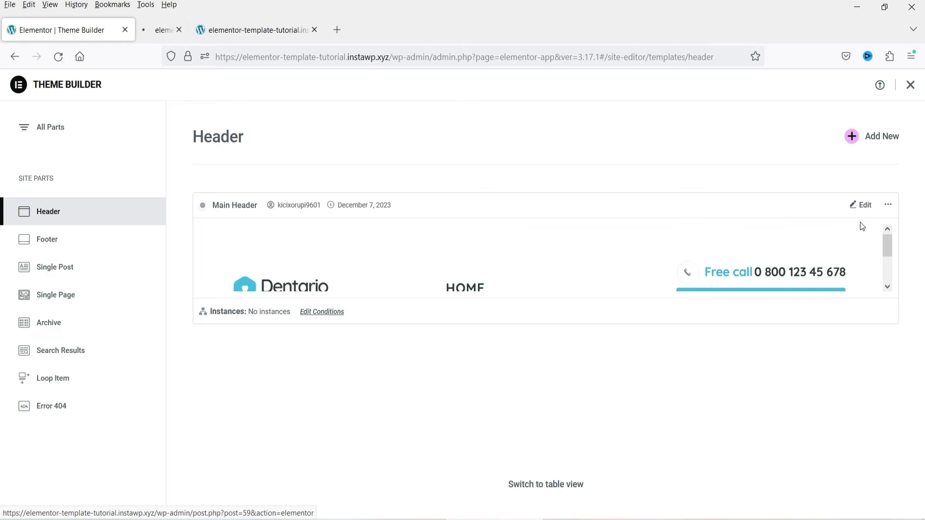
In the Main Header editor, check the logo and keep Main Menu as the navigation menu.
click(204, 30)
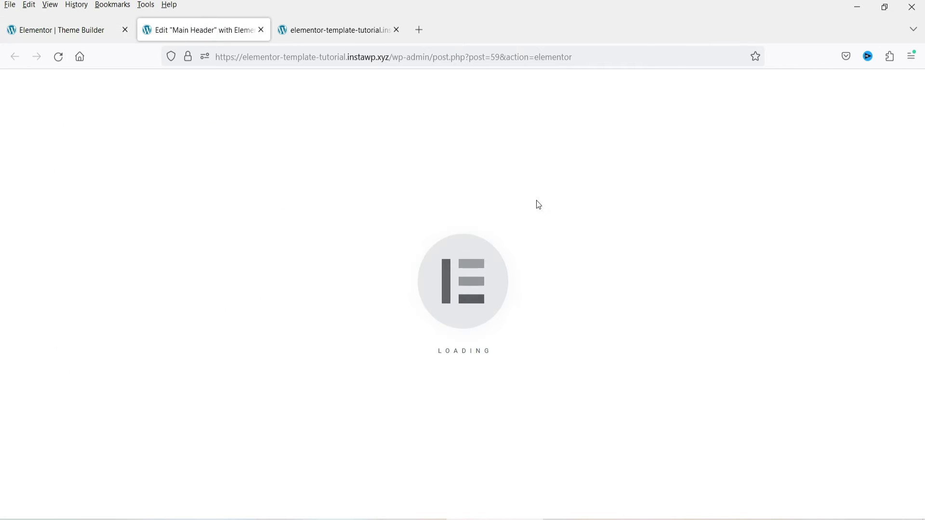
click(897, 143)
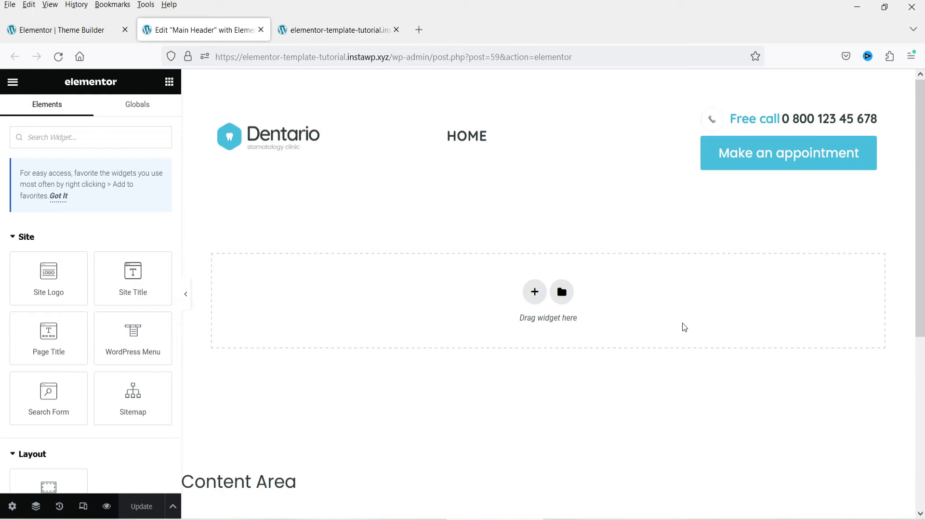
click(324, 129)
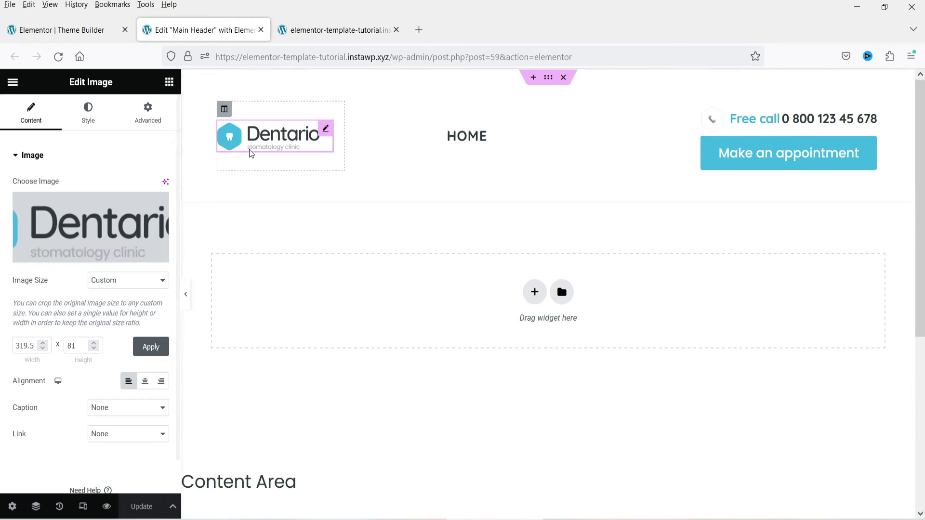
click(517, 143)
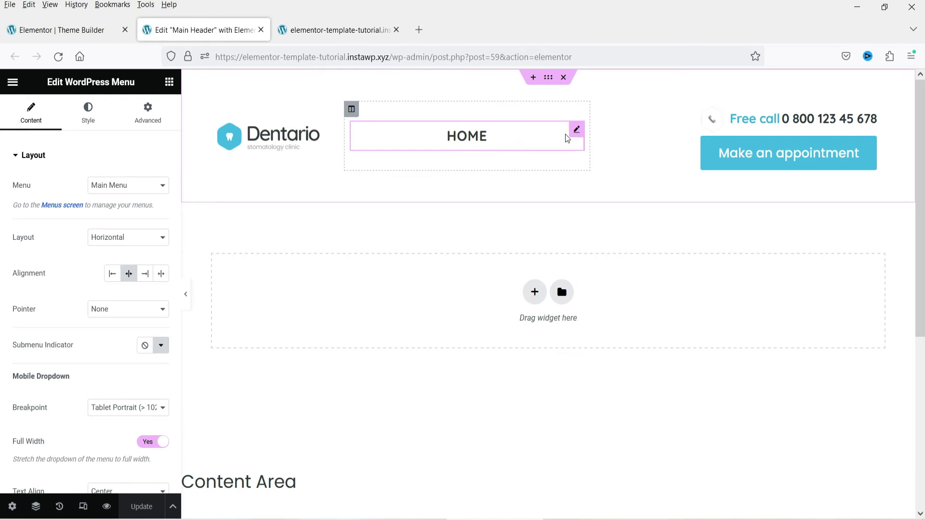
click(136, 188)
click(136, 191)
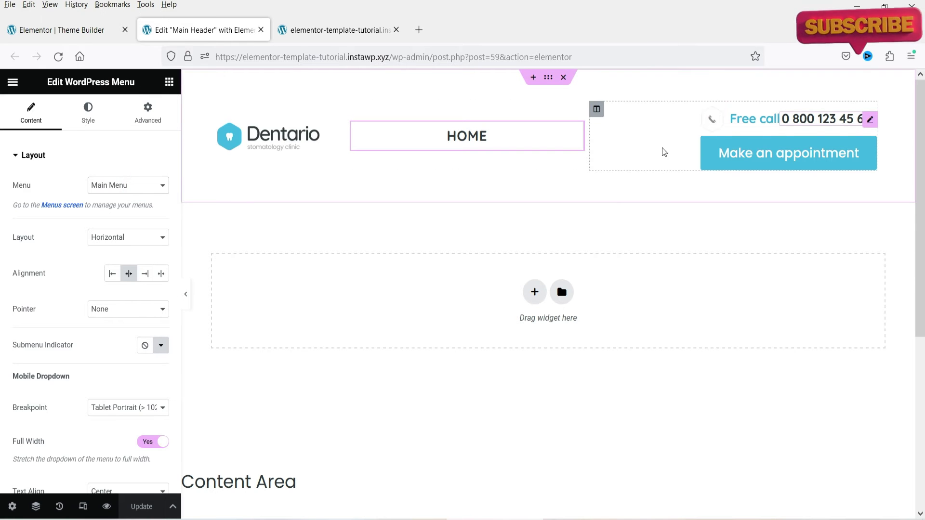
Narrow the logo column and set the header section's Columns Gap to No Gap.
drag(591, 148, 663, 148)
drag(345, 141, 327, 147)
click(548, 77)
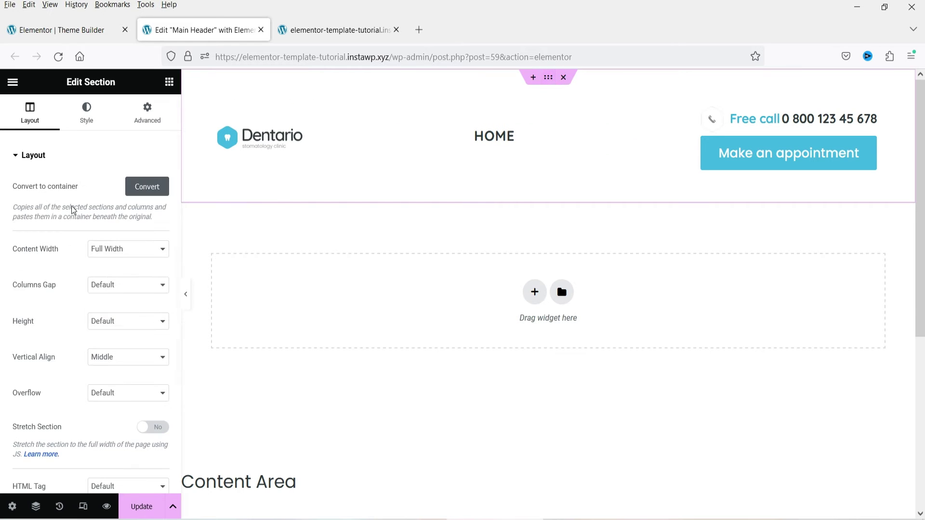
click(112, 285)
click(114, 285)
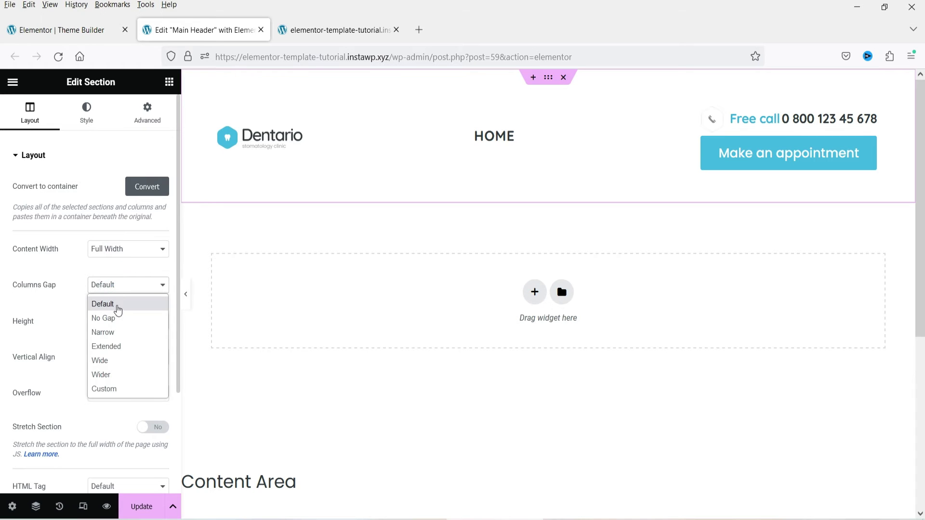
click(117, 282)
click(118, 316)
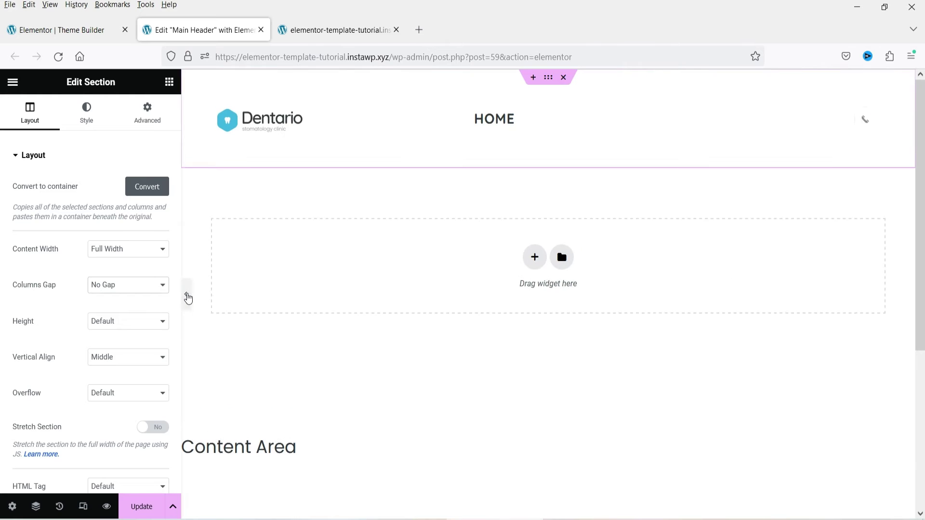
click(186, 294)
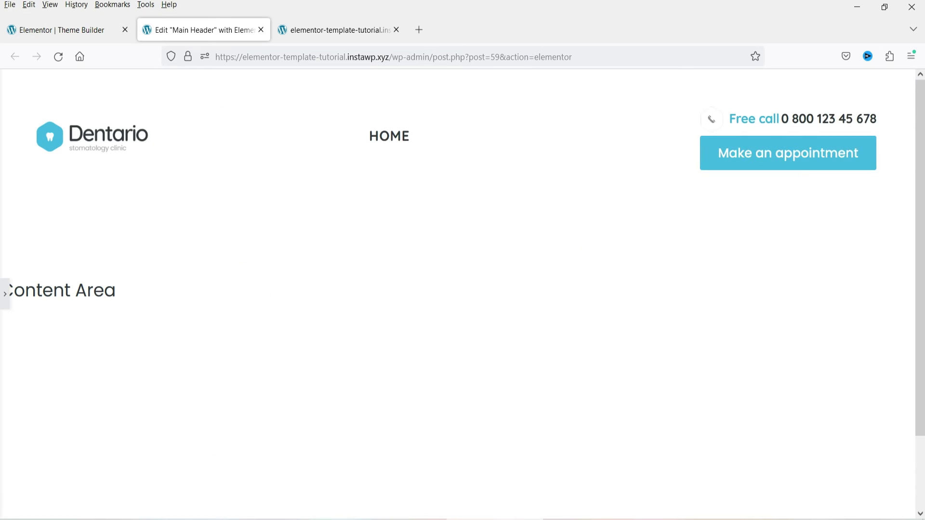
key(ctrl+p)
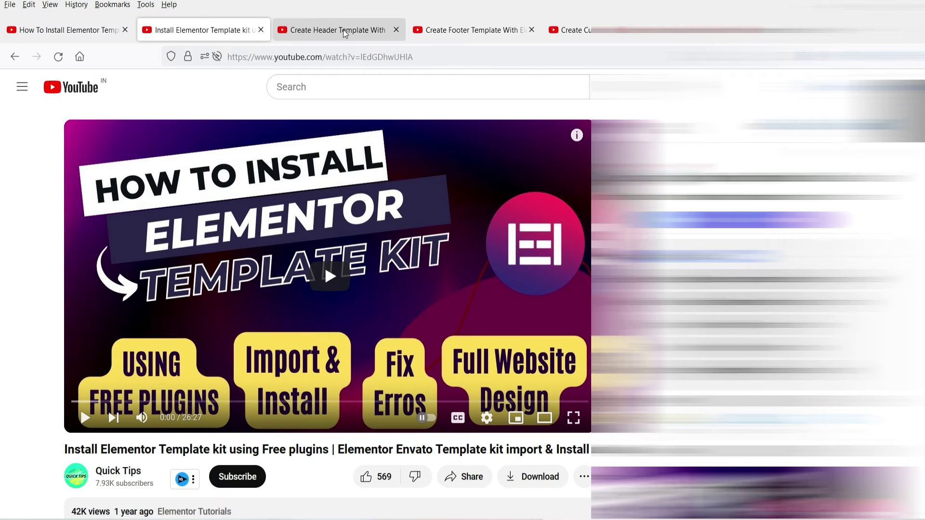
Go through the YouTube tutorials for header, footer, blog page and shop page templates.
click(340, 29)
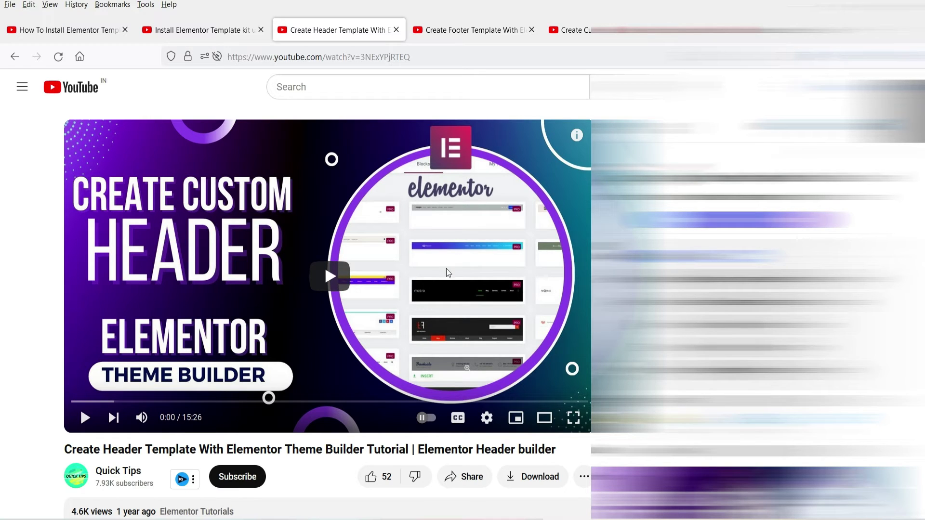
click(463, 33)
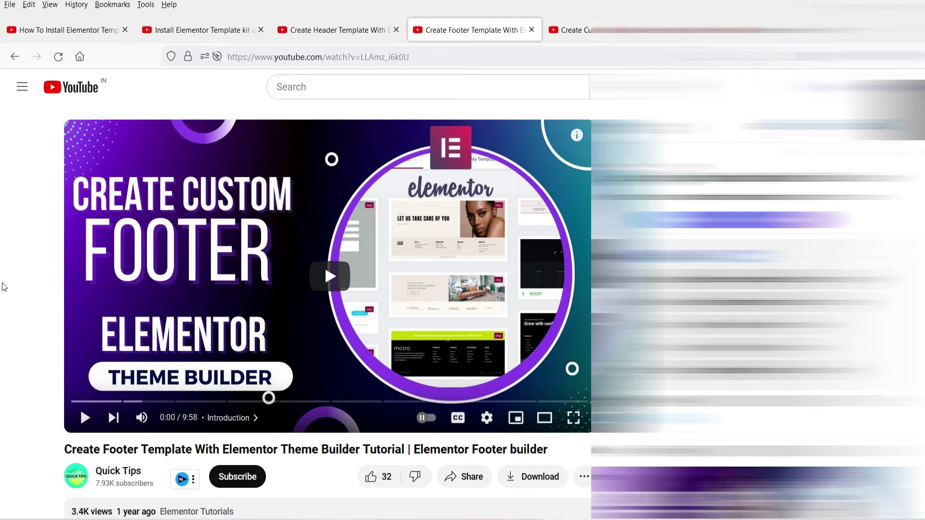
click(571, 30)
click(21, 215)
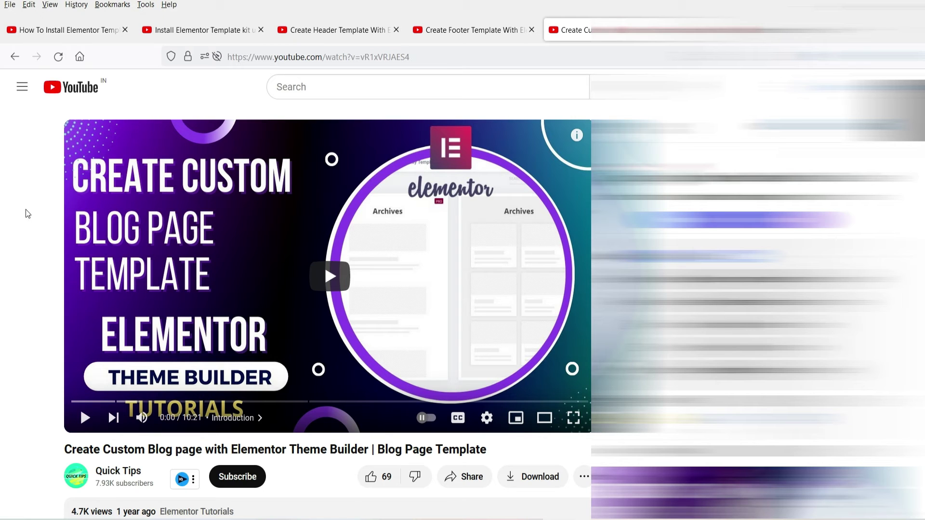
key(ctrl+Tab)
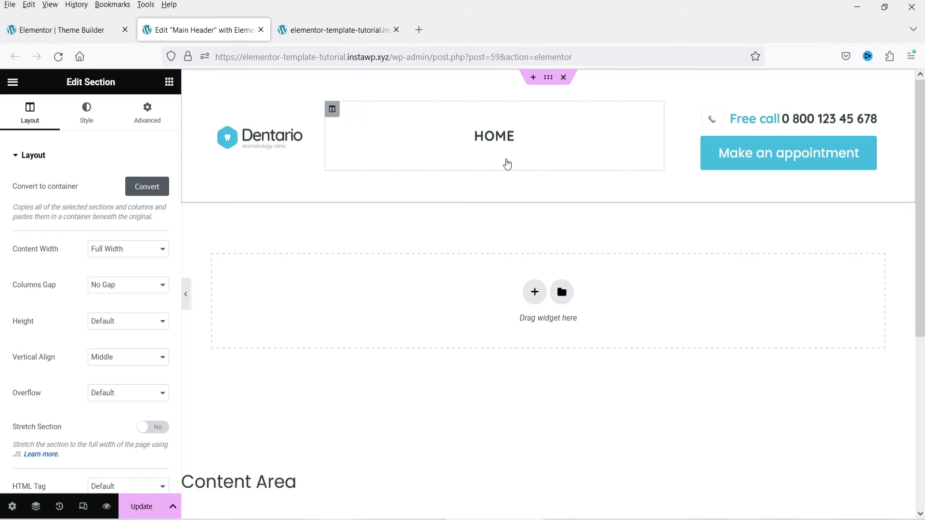
Publish the Main Header with an Include / Entire Site display condition.
click(138, 506)
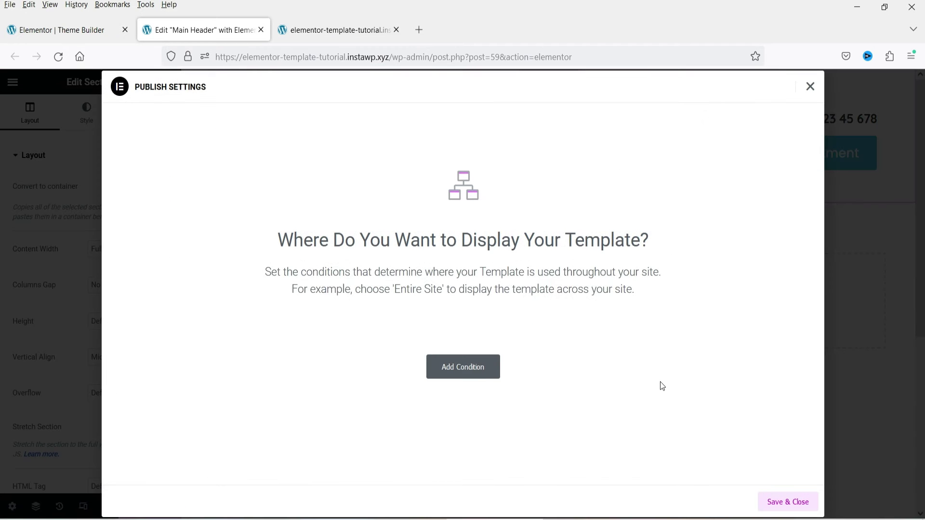
click(472, 374)
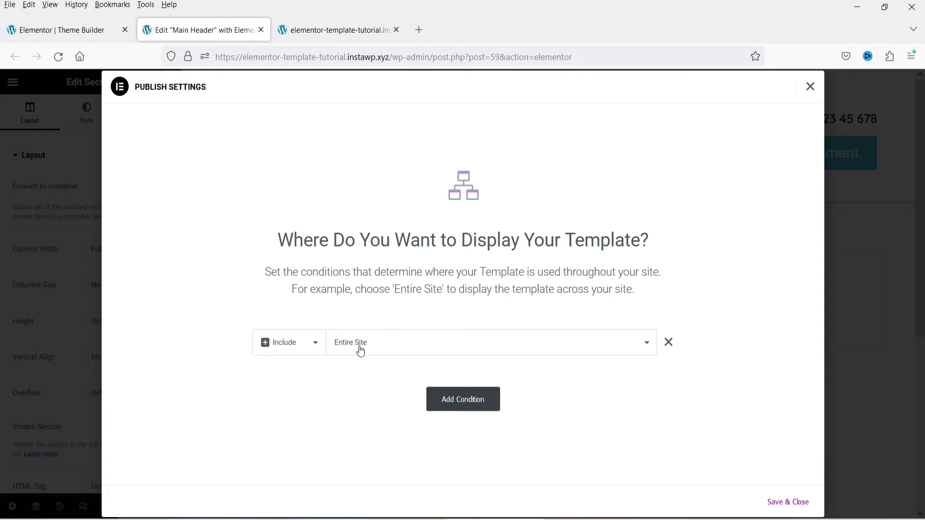
click(789, 502)
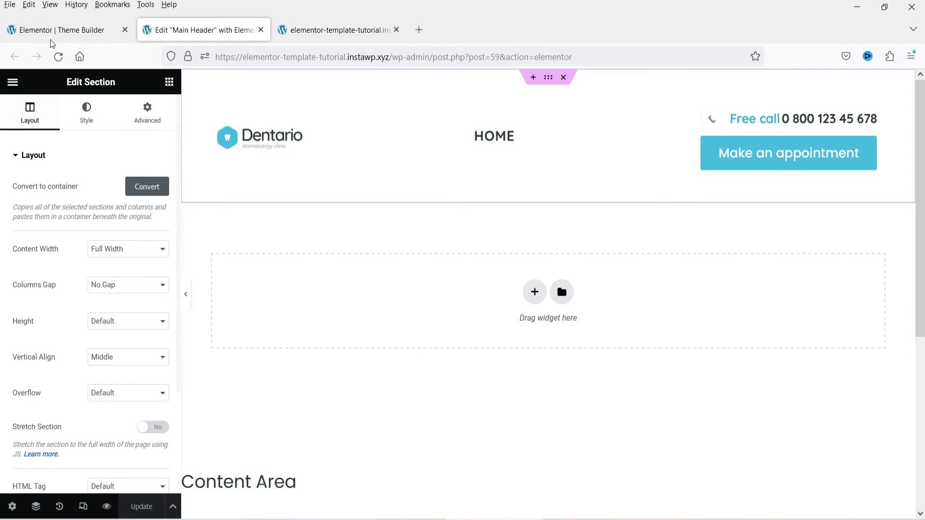
click(61, 28)
Open the Main Footer template's Elementor editor in a new browser tab.
click(68, 241)
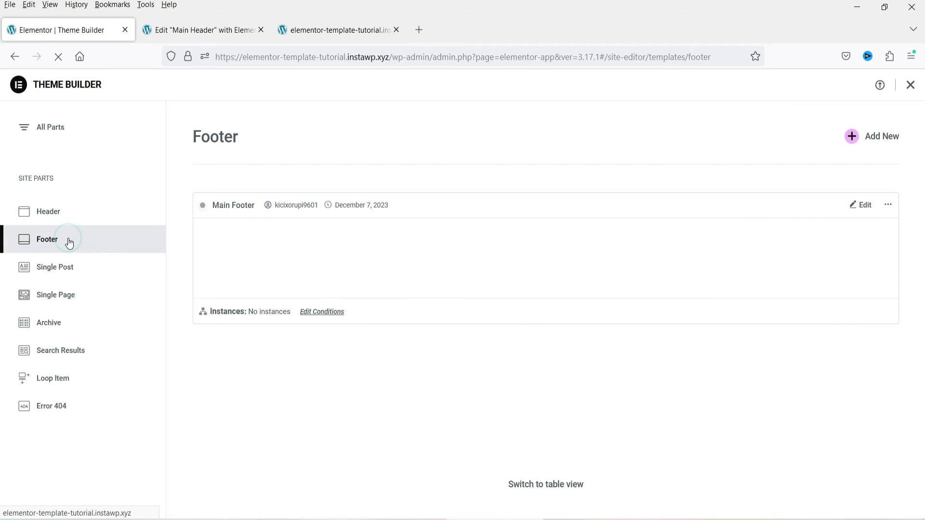
right_click(861, 205)
click(844, 220)
click(239, 31)
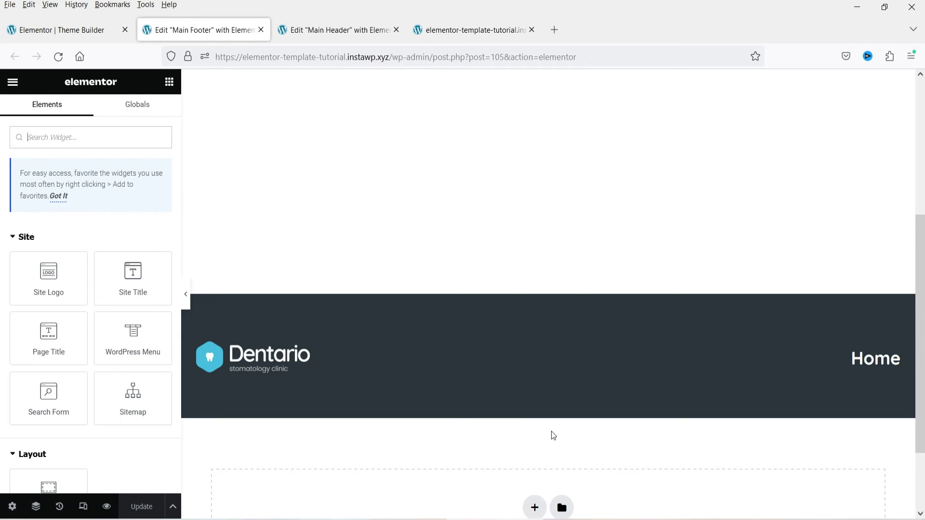
Add an H5 site title below the footer logo, coloured with global Saved Color #8.
drag(130, 272, 339, 355)
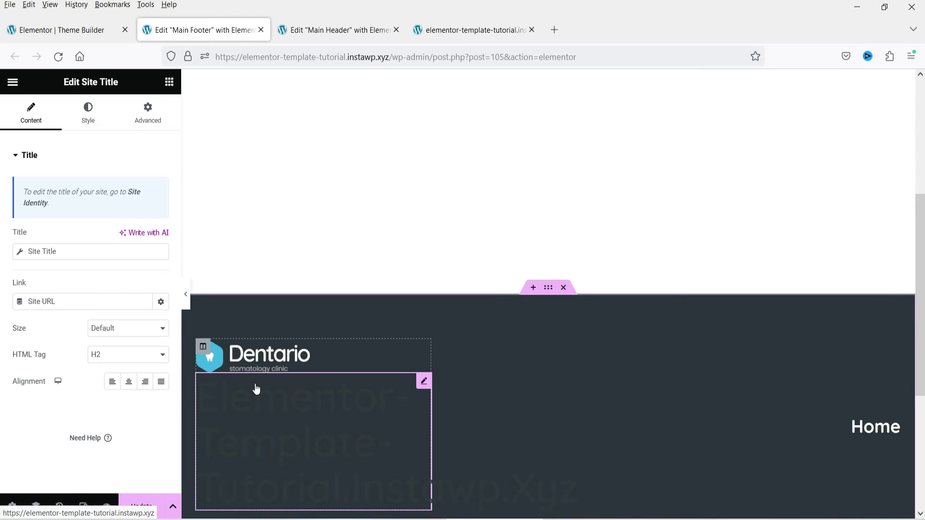
click(112, 357)
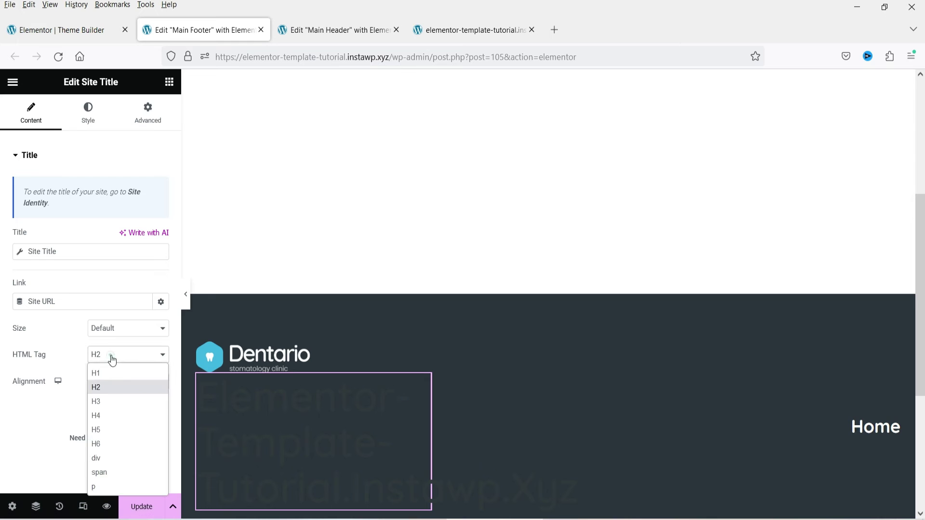
click(118, 432)
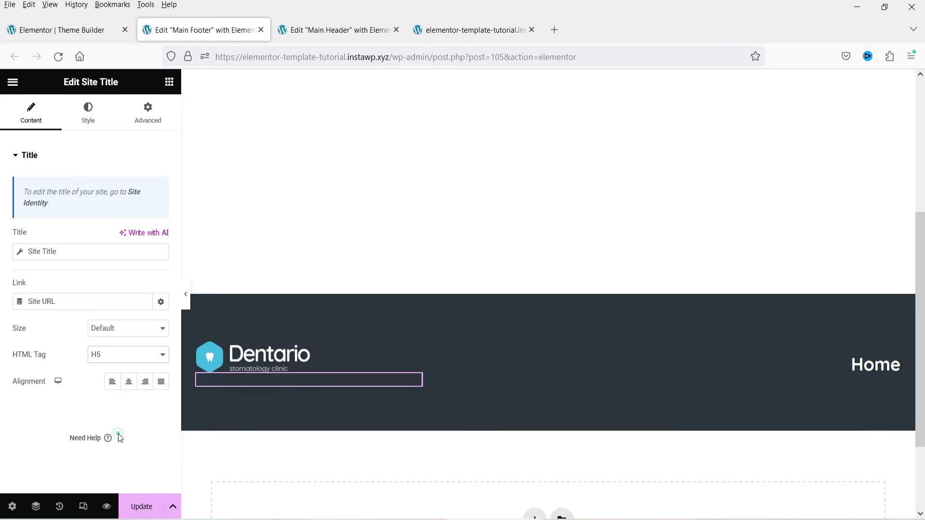
click(84, 132)
click(144, 185)
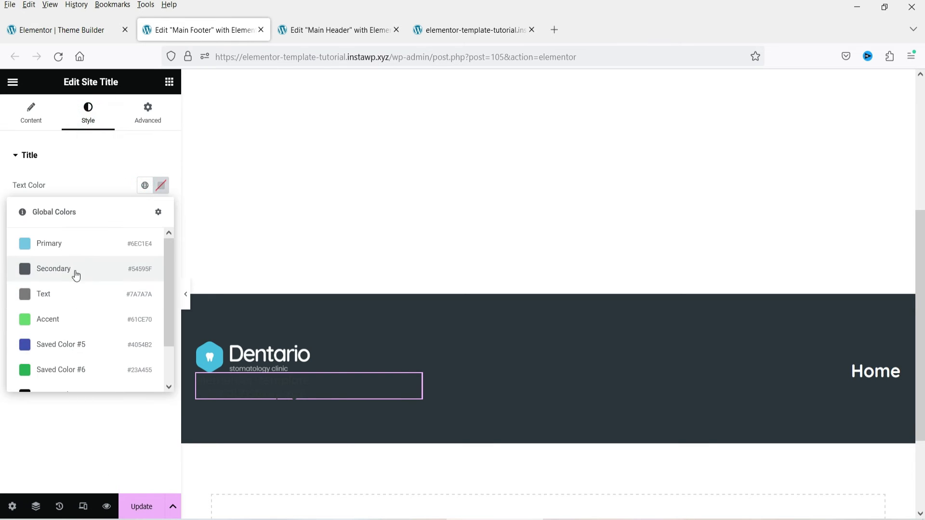
scroll(77, 289, down, 3)
click(58, 381)
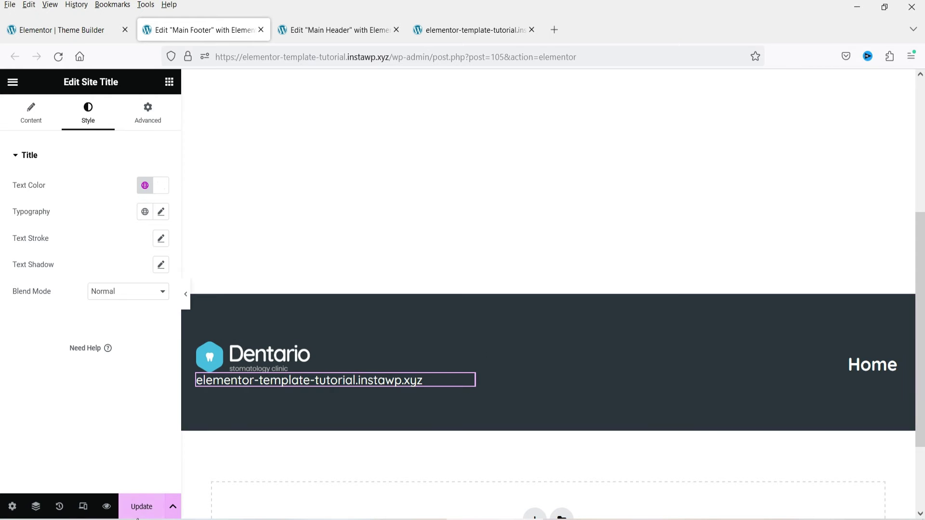
Publish the Main Footer with an Include / Entire Site display condition.
click(140, 508)
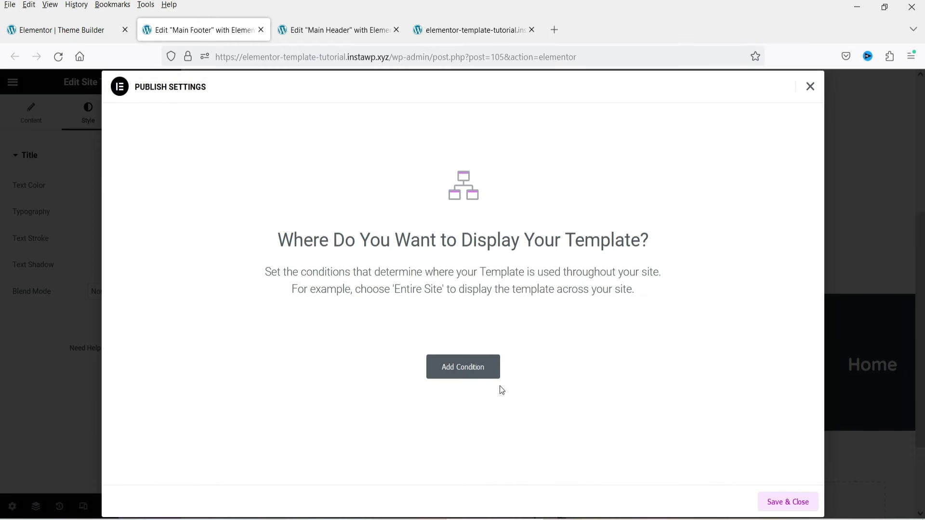
click(480, 375)
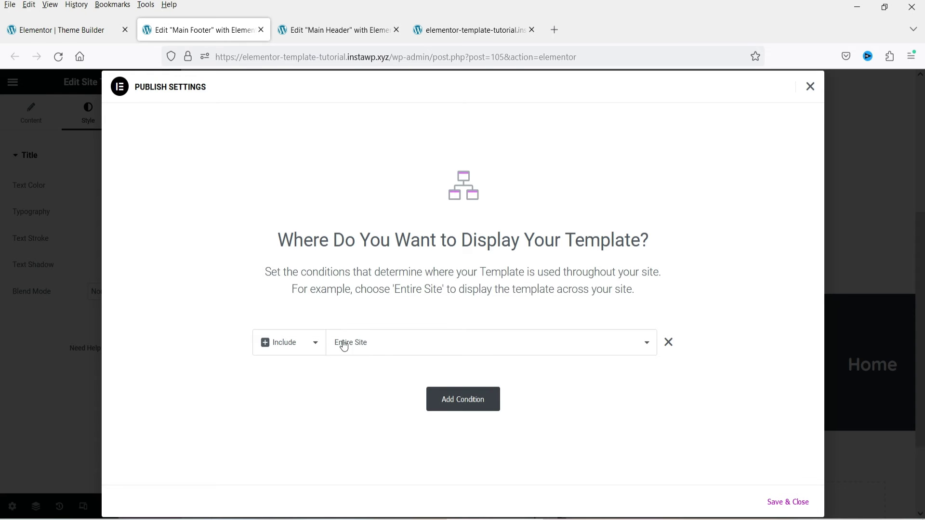
click(787, 502)
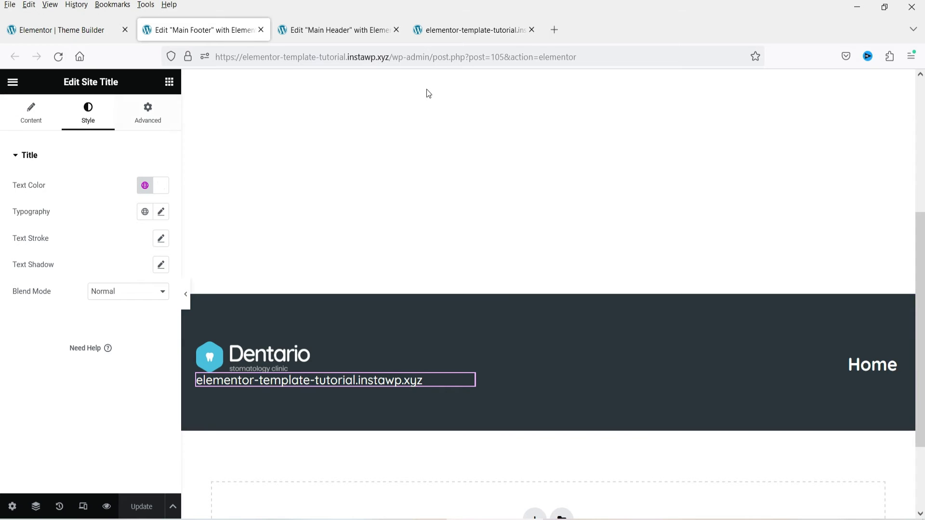
Open Elementor's Site Settings at the Site Identity panel.
click(13, 506)
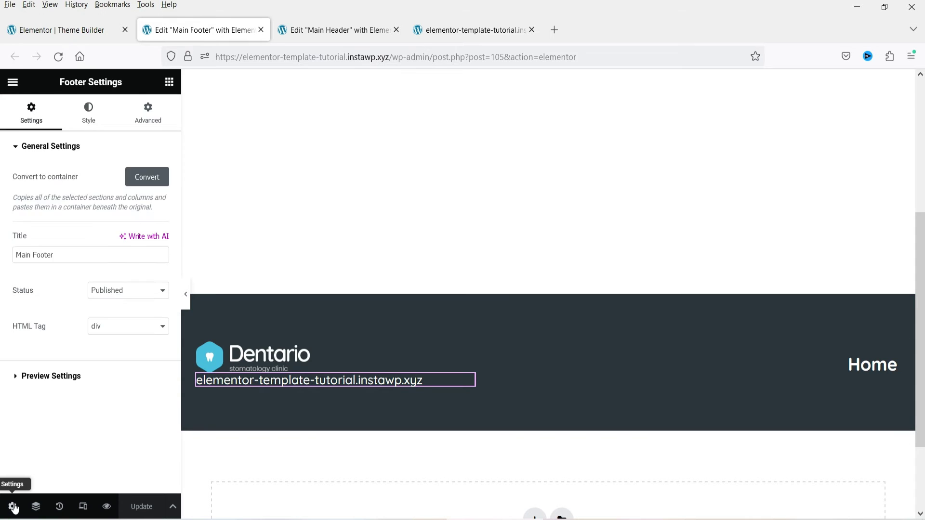
click(14, 83)
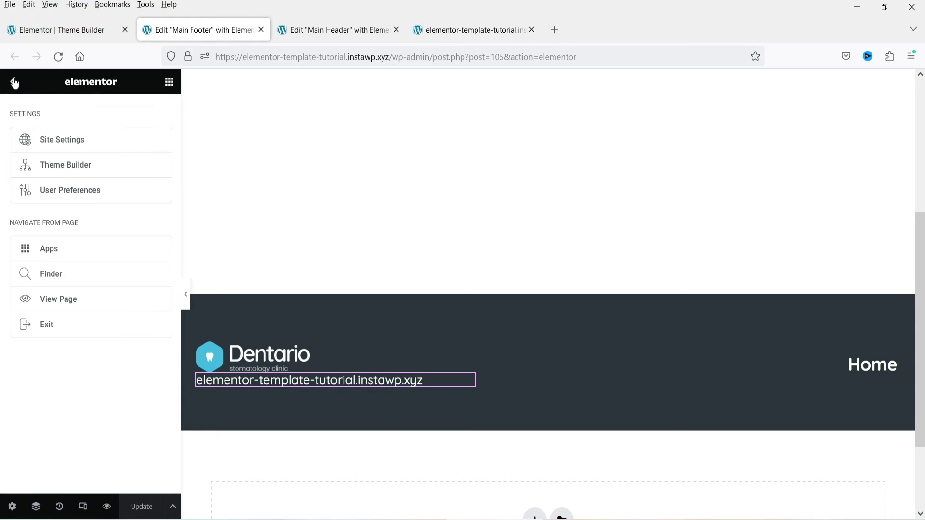
click(58, 139)
scroll(73, 222, down, 3)
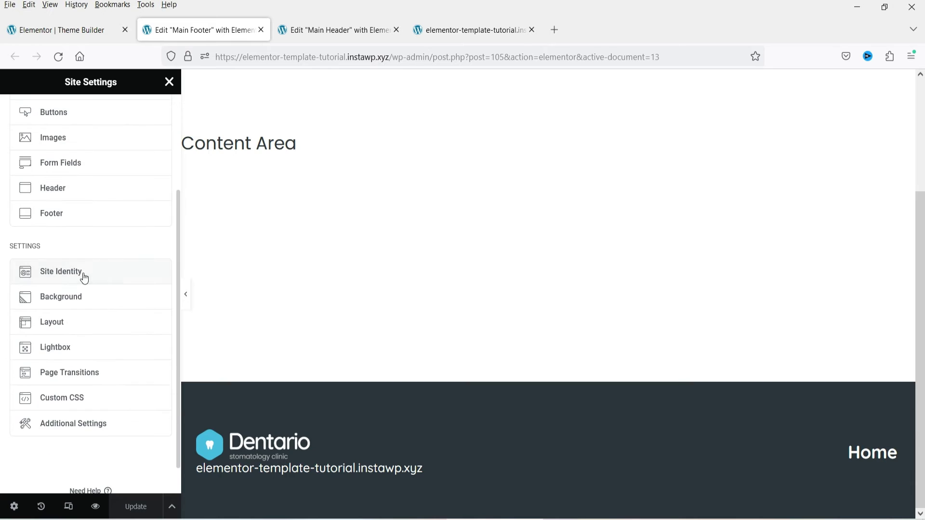
click(78, 273)
Replace the Site Name with the freelance business name and save the site settings.
triple_click(72, 207)
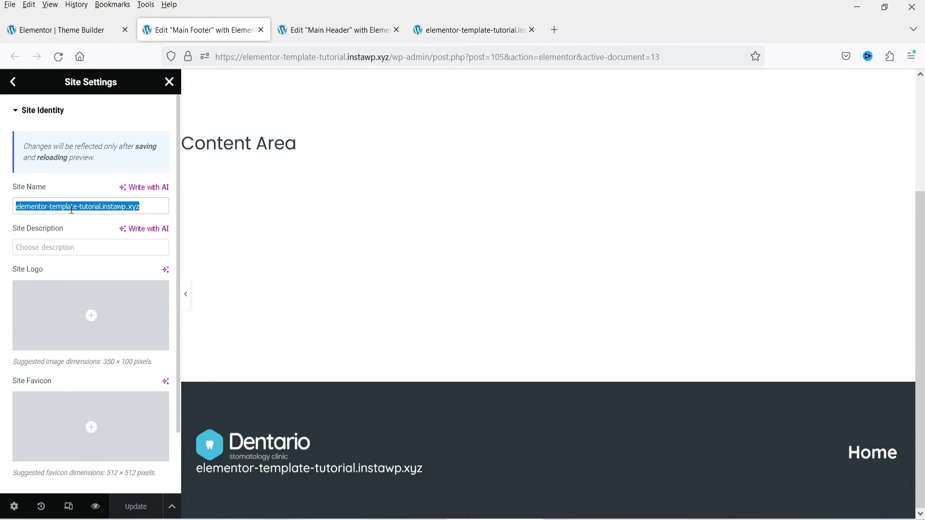
text(Param Freelance)
click(134, 208)
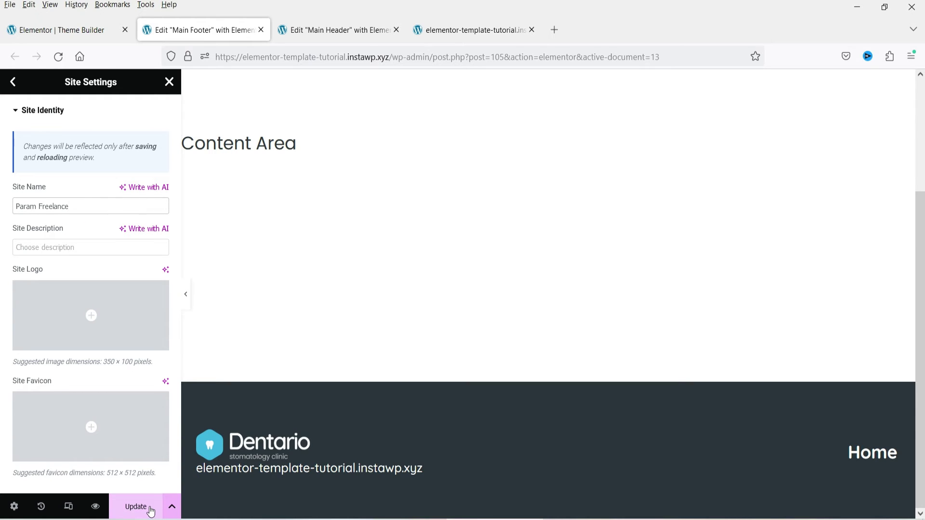
mouse_move(61, 306)
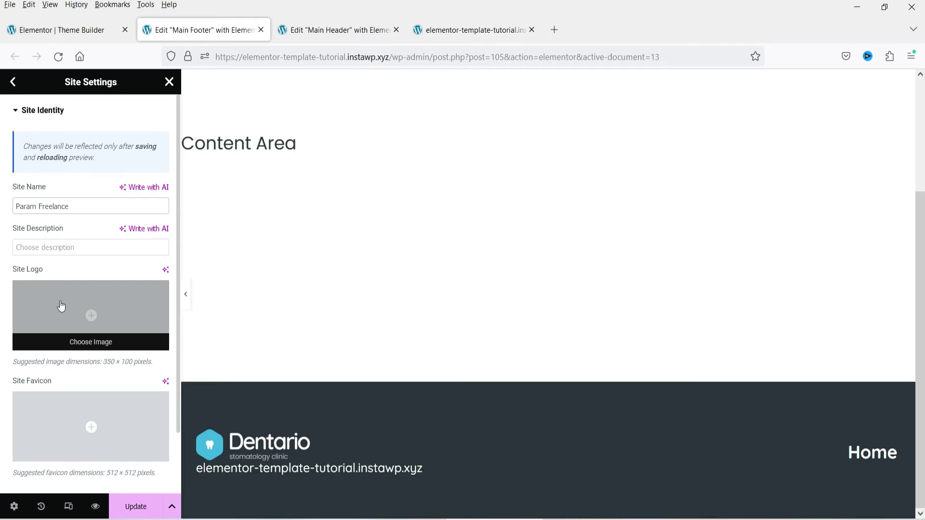
mouse_move(57, 432)
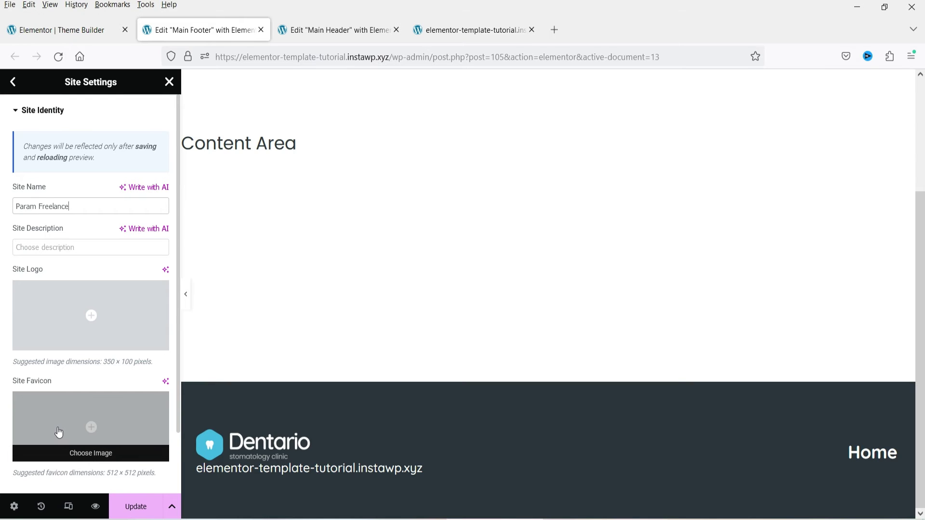
click(37, 246)
scroll(134, 372, down, 2)
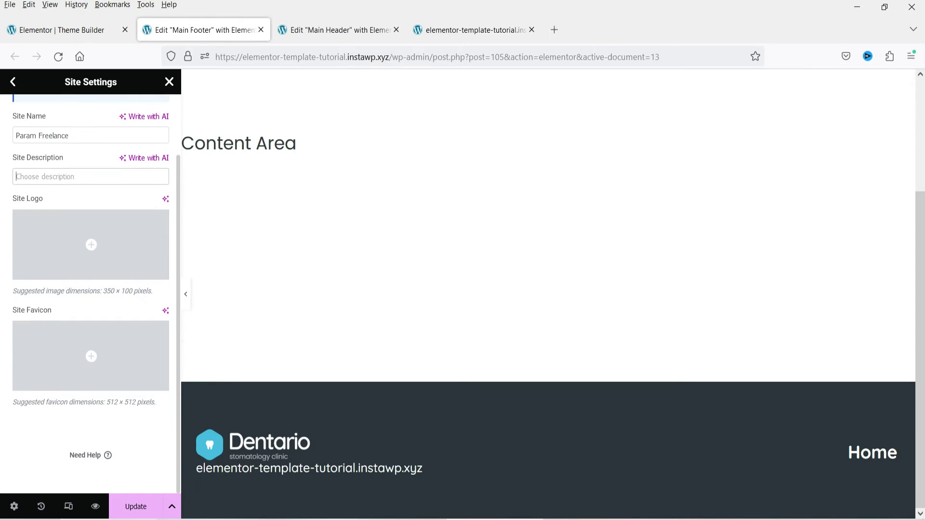
key(ctrl+s)
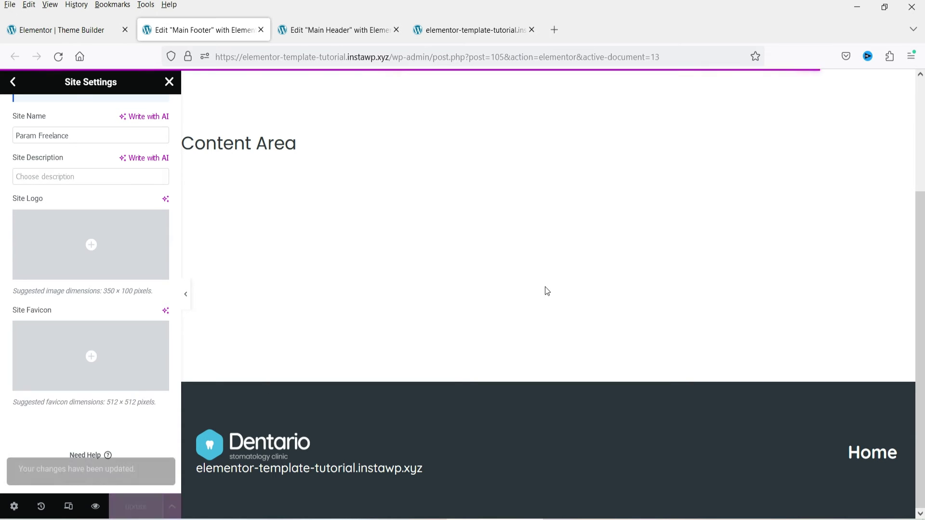
click(87, 36)
Check the Single Post, Single Page, Archive, Search Results, Loop Item and Error 404 templates, then exit to the Dashboard.
click(66, 266)
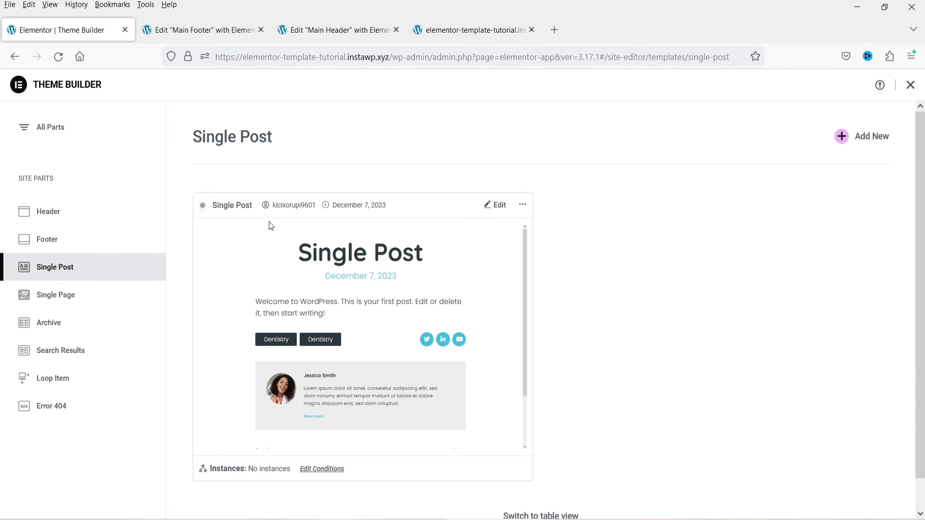
click(76, 295)
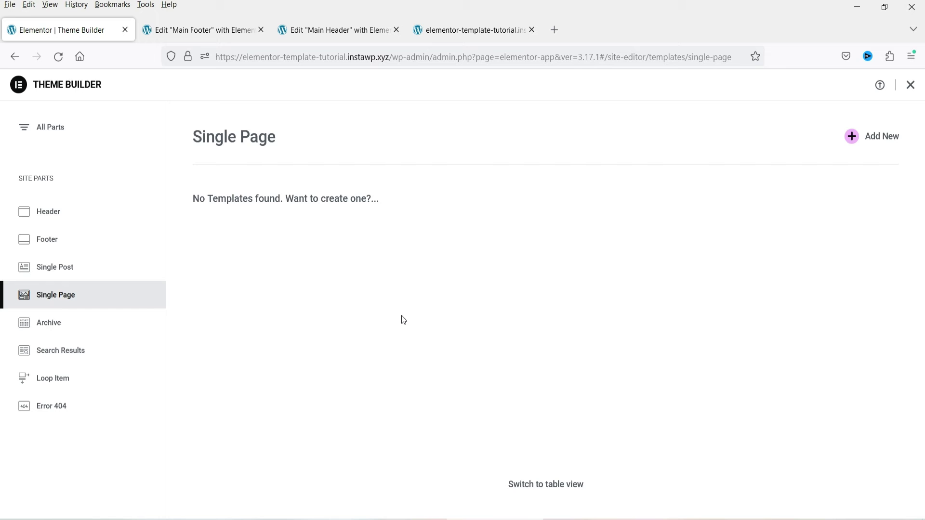
click(72, 323)
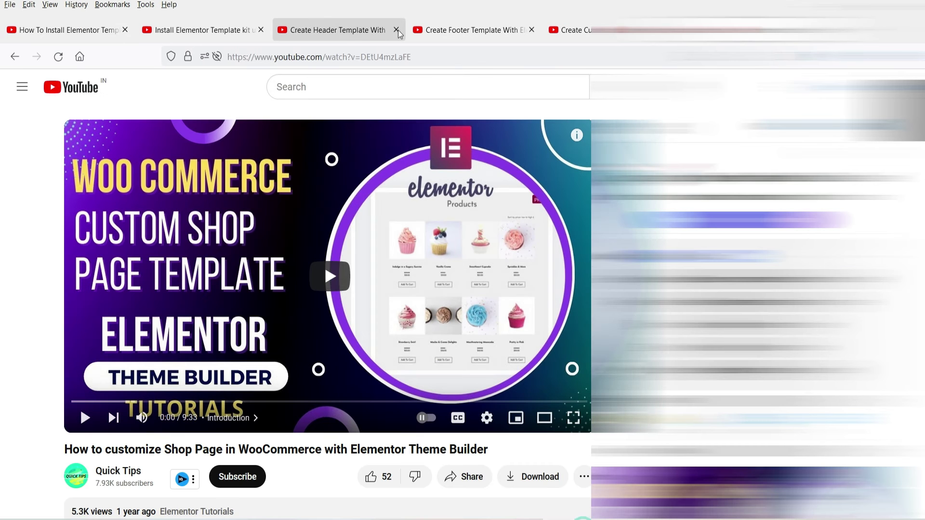
key(ctrl+Tab)
key(ctrl+Tab)
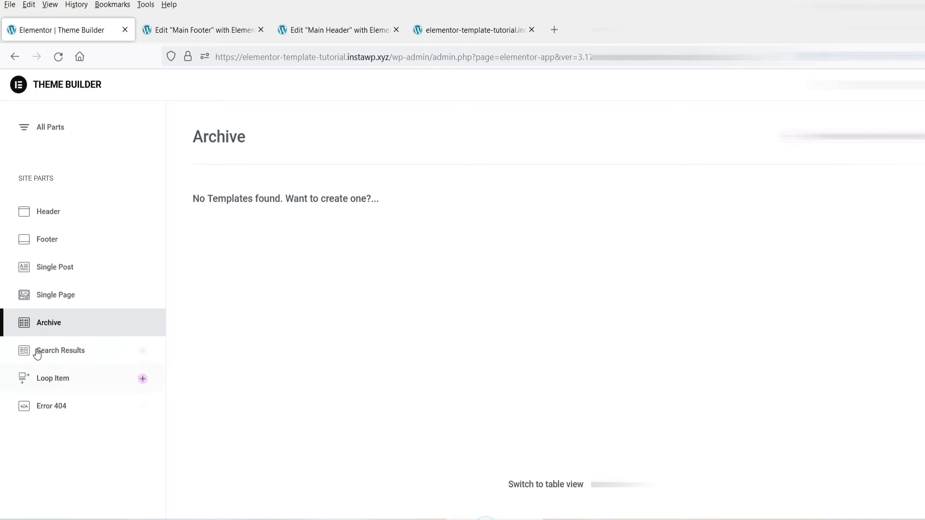
click(68, 352)
click(69, 378)
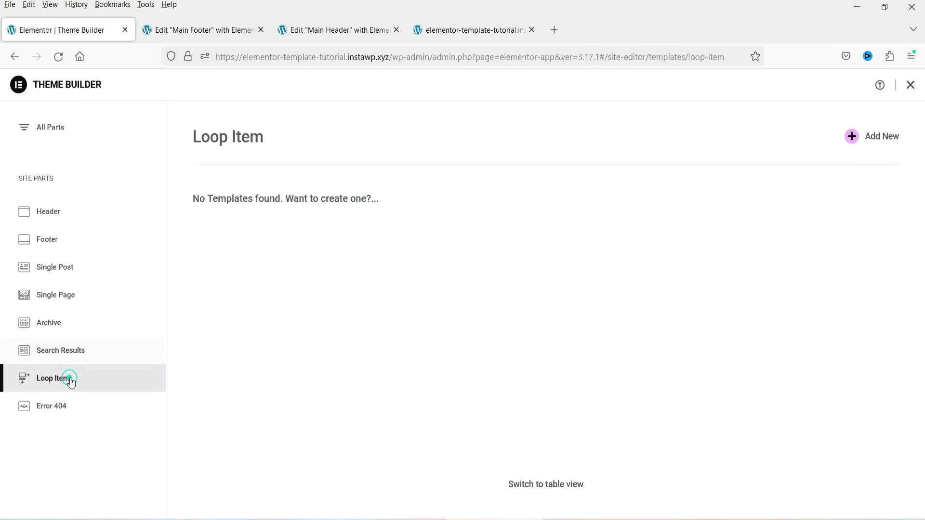
click(60, 411)
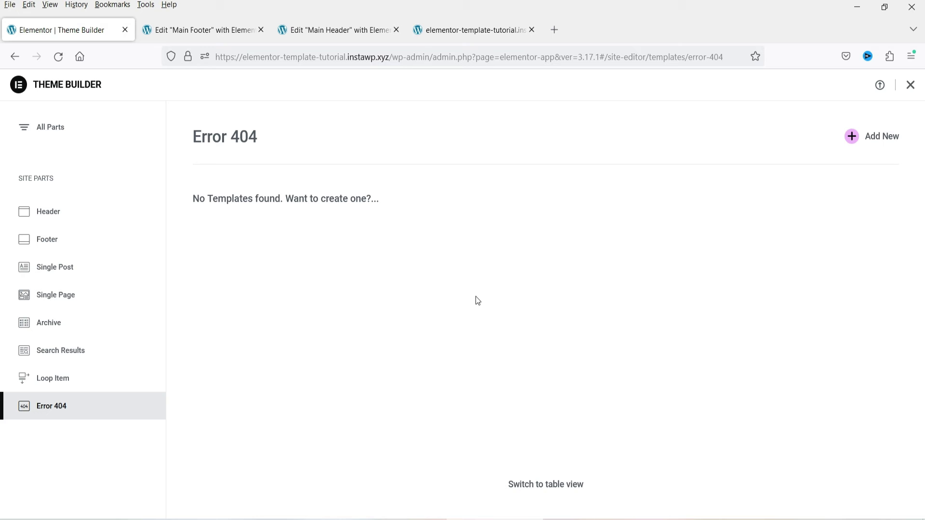
click(910, 85)
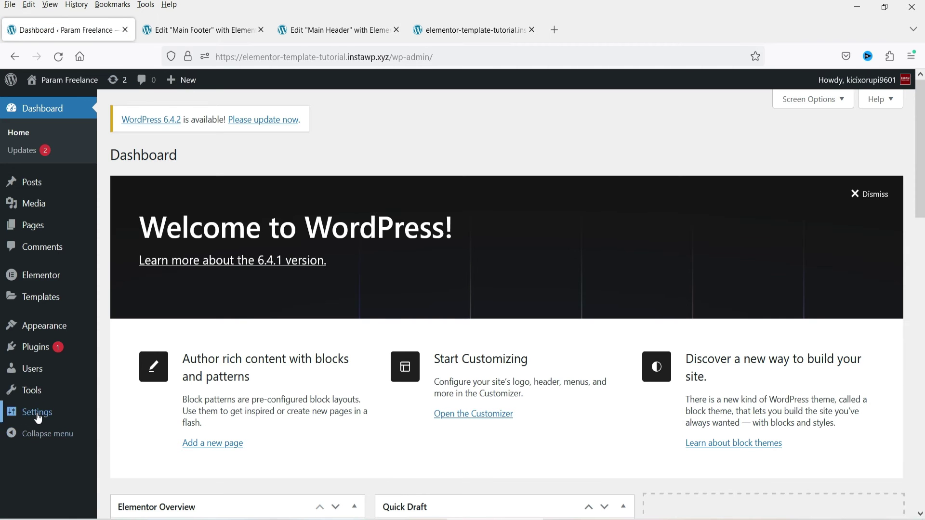
Check the Site Title and empty Tagline in Settings > General.
click(38, 414)
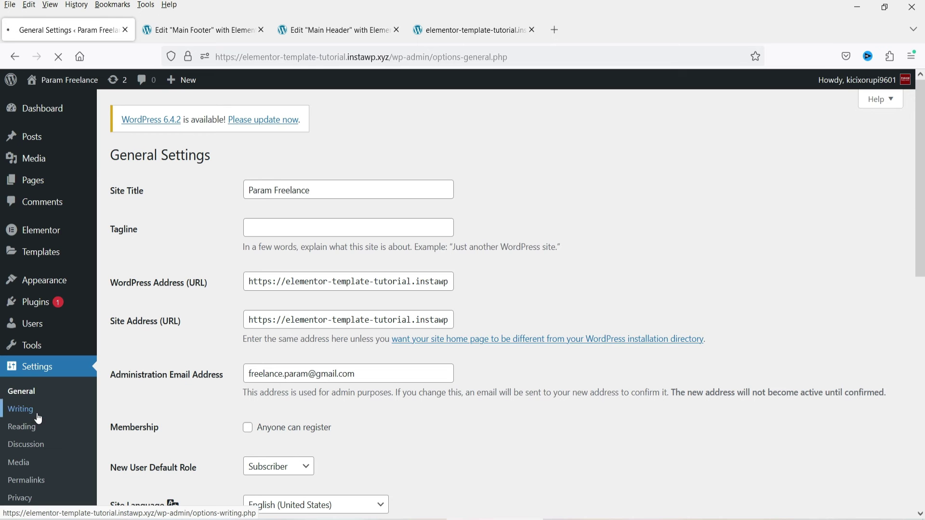
triple_click(326, 187)
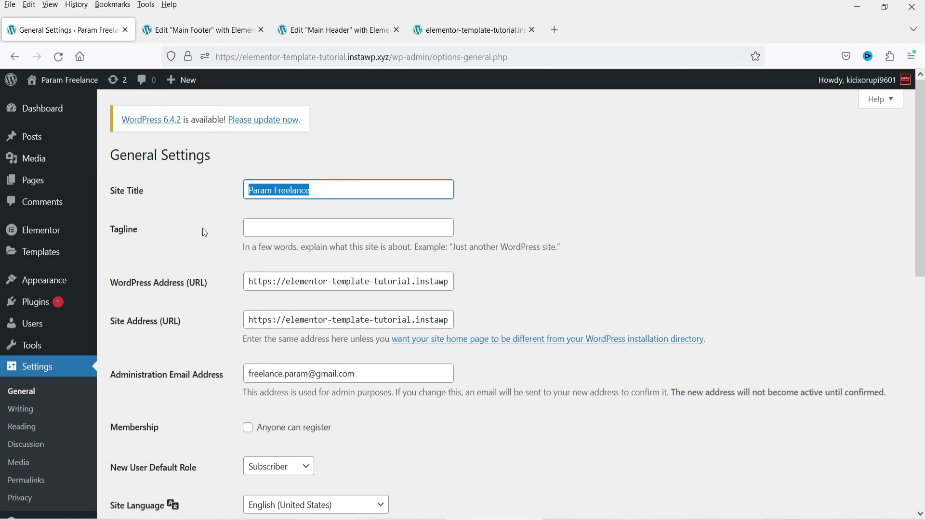
click(272, 228)
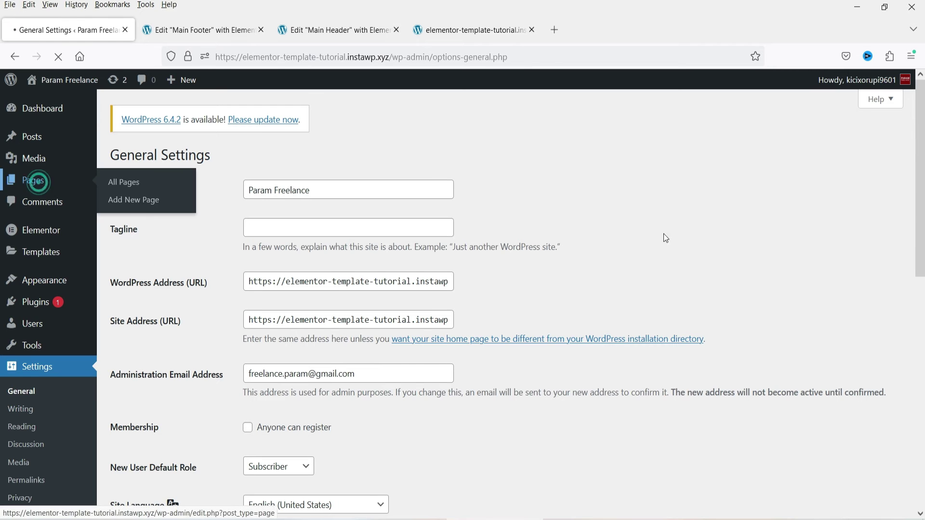
Open the Home page's editor from All Pages in a new tab.
click(34, 182)
right_click(143, 265)
click(163, 282)
click(176, 30)
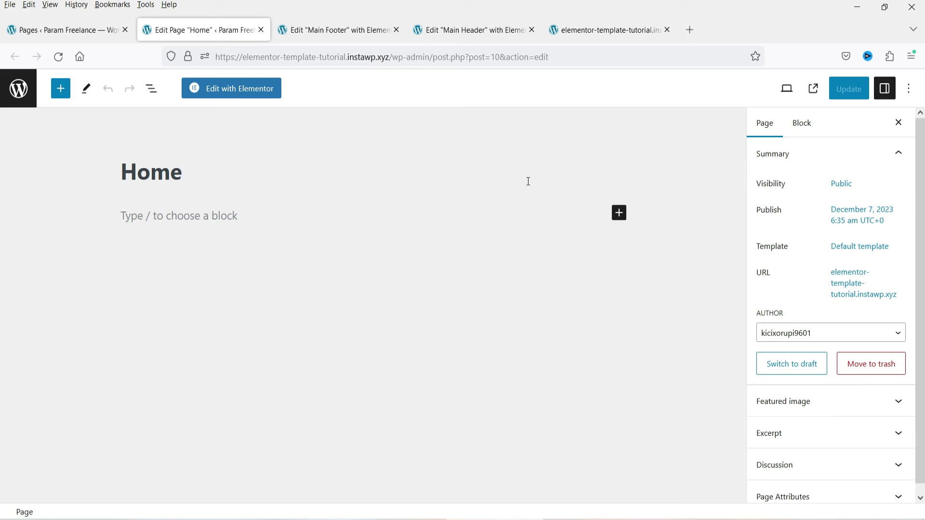
Set the Home page template to Elementor Full Width, save, and edit it with Elementor.
click(873, 246)
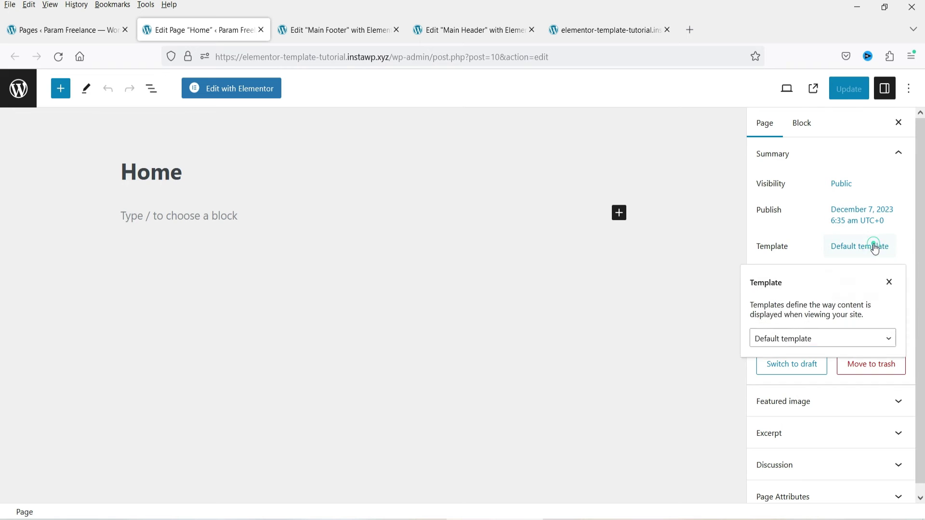
click(801, 342)
click(802, 393)
key(ctrl+s)
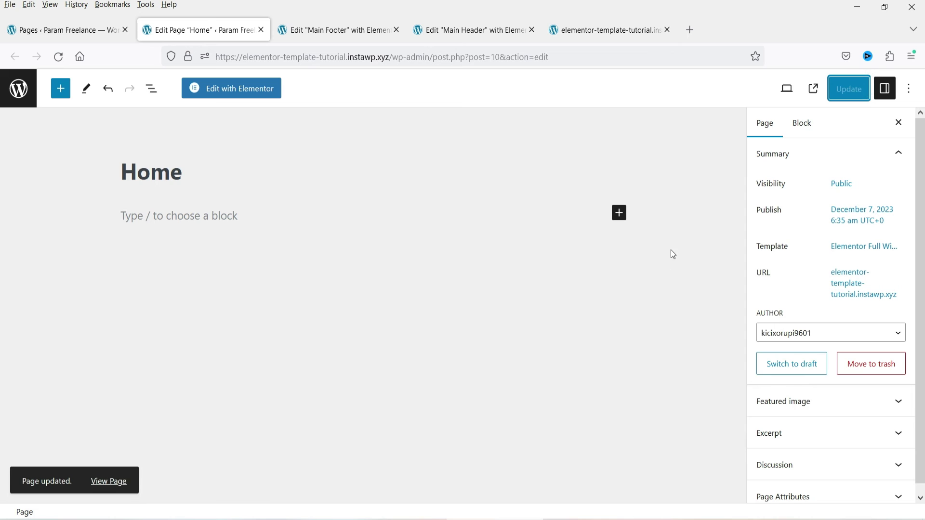
click(243, 92)
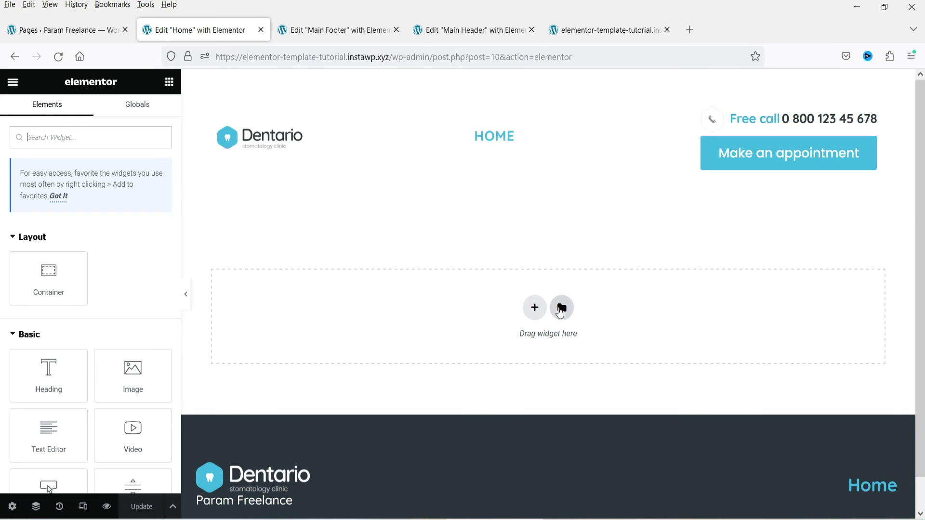
click(562, 309)
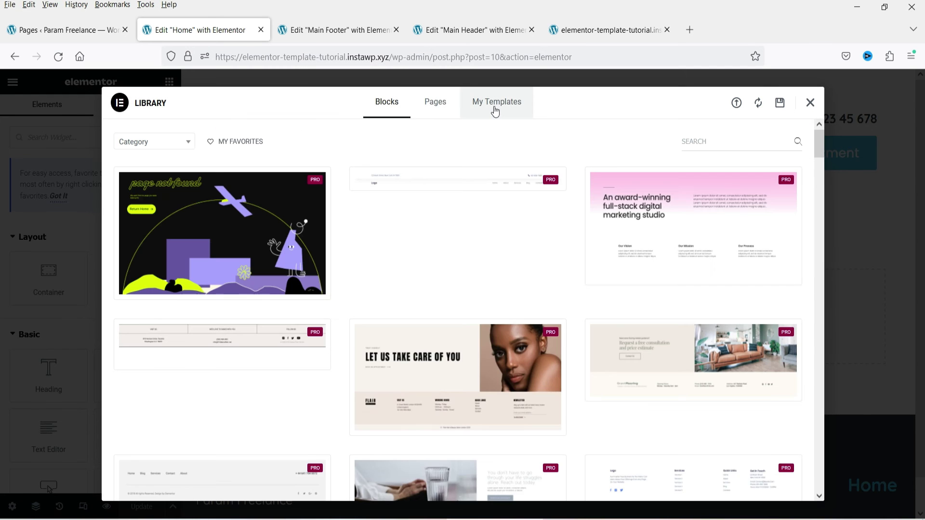
click(494, 111)
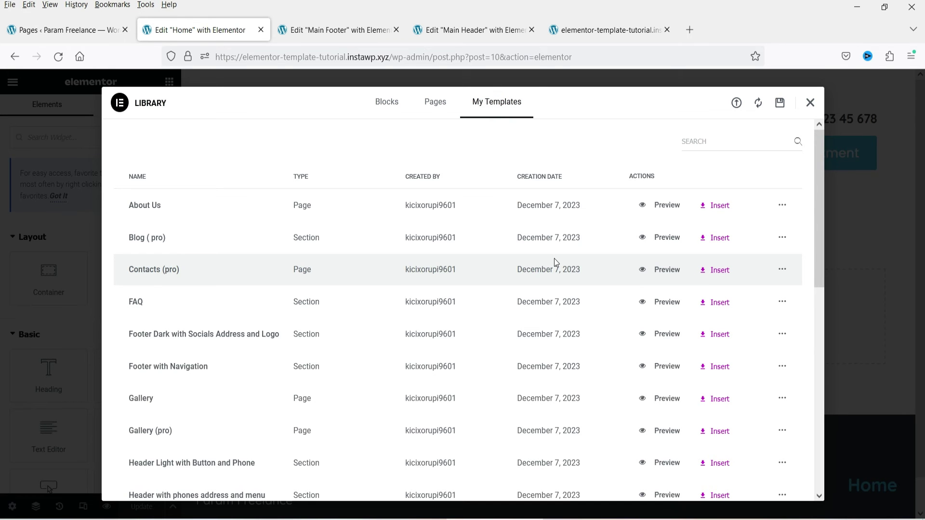
scroll(311, 266, down, 2)
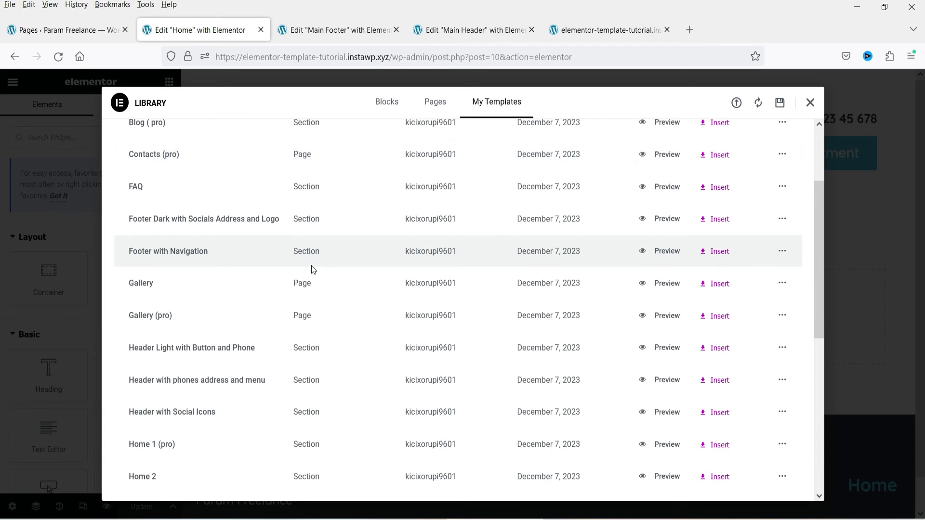
scroll(312, 269, down, 1)
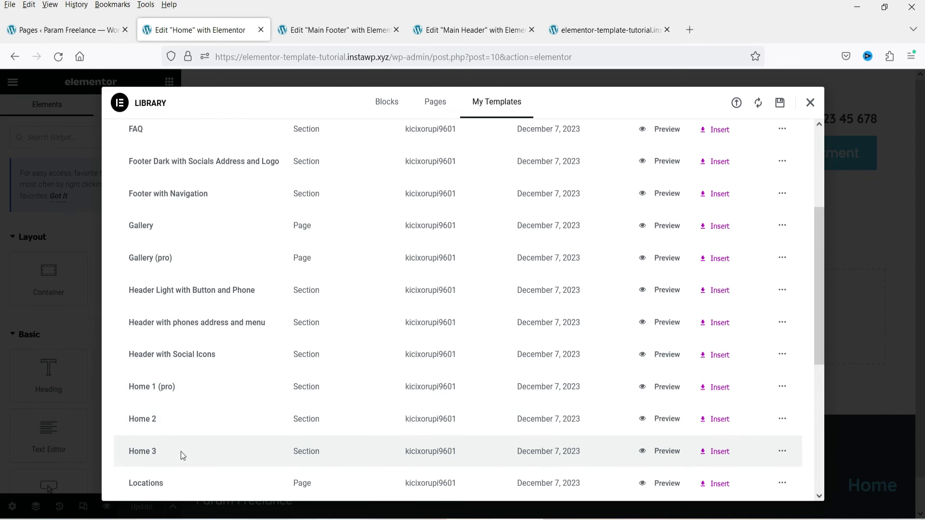
scroll(271, 330, down, 1)
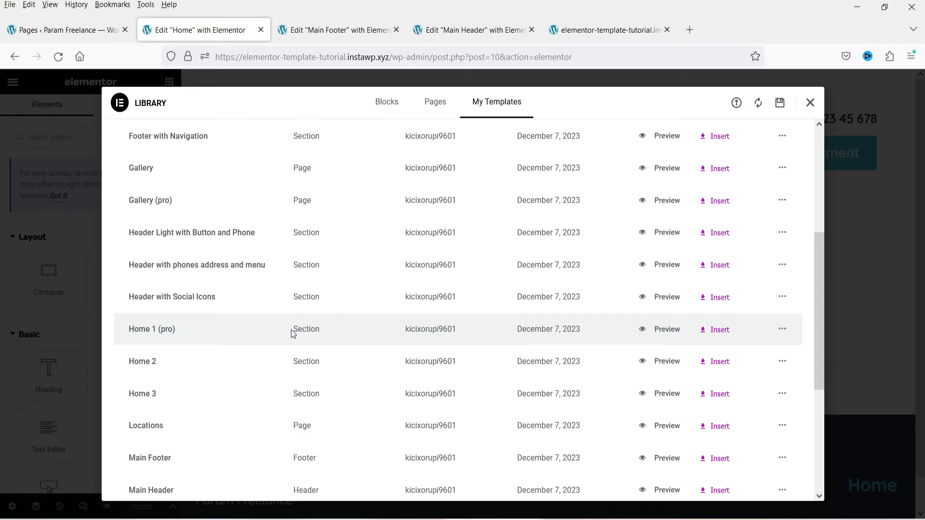
scroll(278, 328, up, 4)
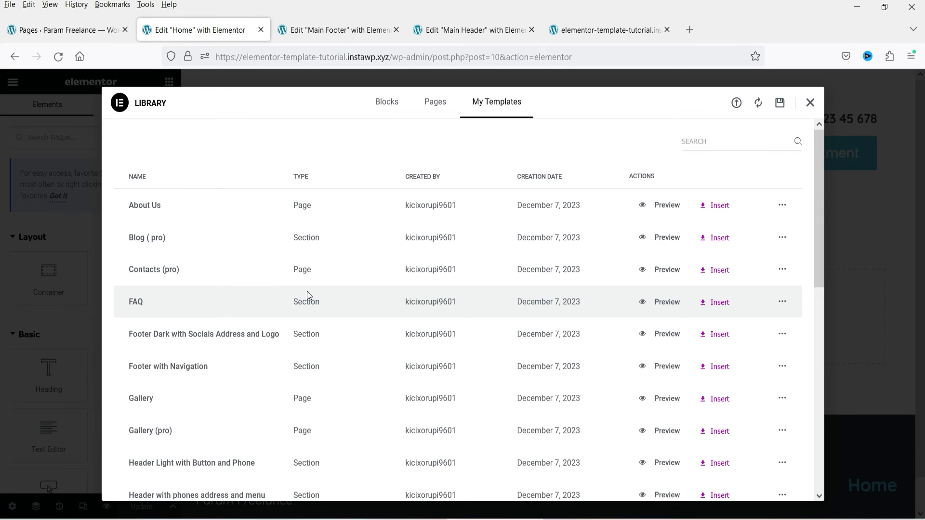
scroll(395, 325, down, 3)
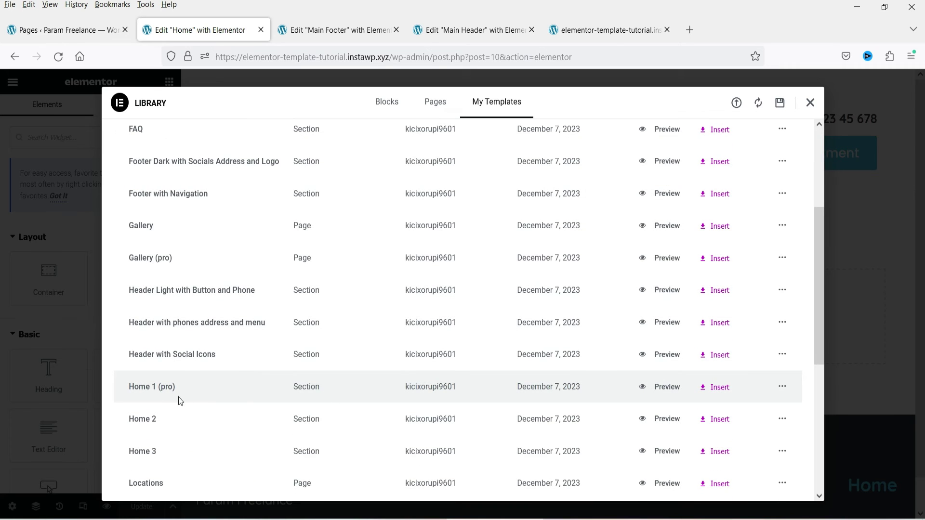
Insert the Home 1 (pro) template, review its Dentario sections, and update the page.
click(720, 388)
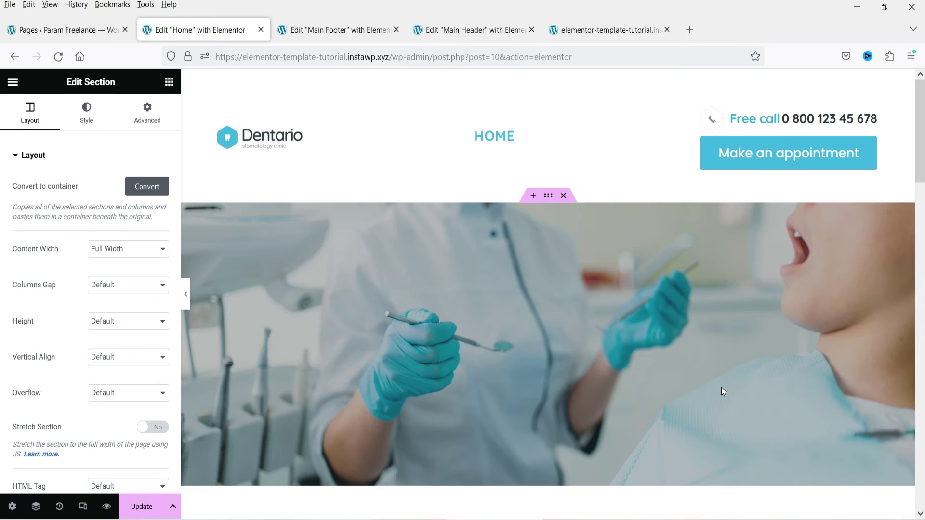
scroll(580, 255, down, 3)
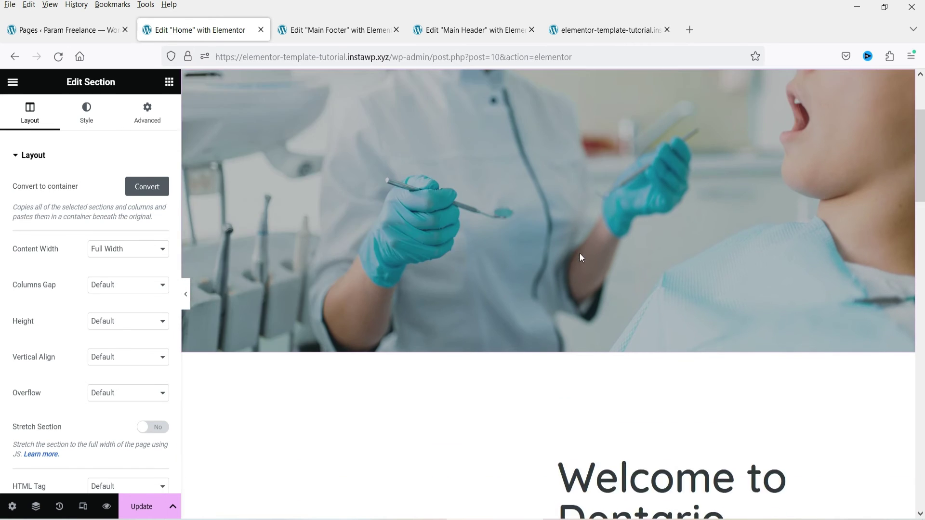
scroll(577, 207, up, 3)
scroll(534, 254, down, 10)
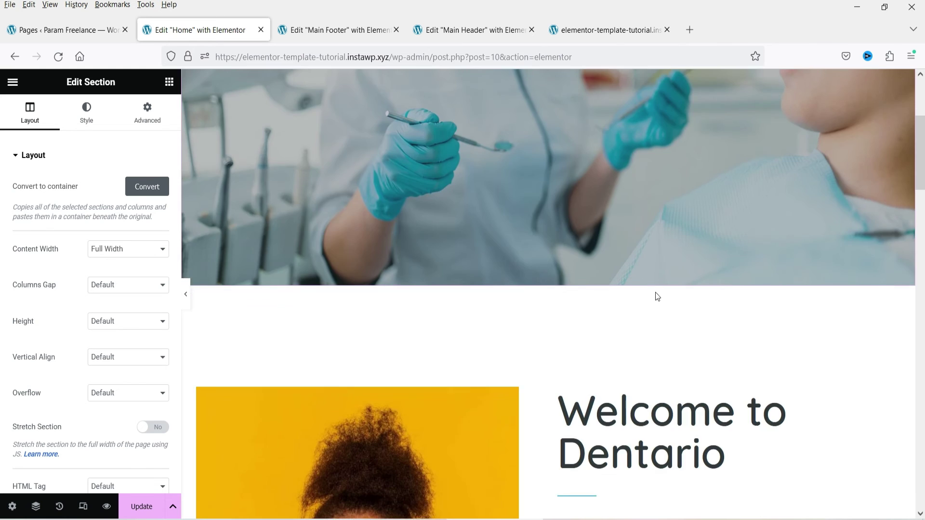
scroll(634, 247, down, 10)
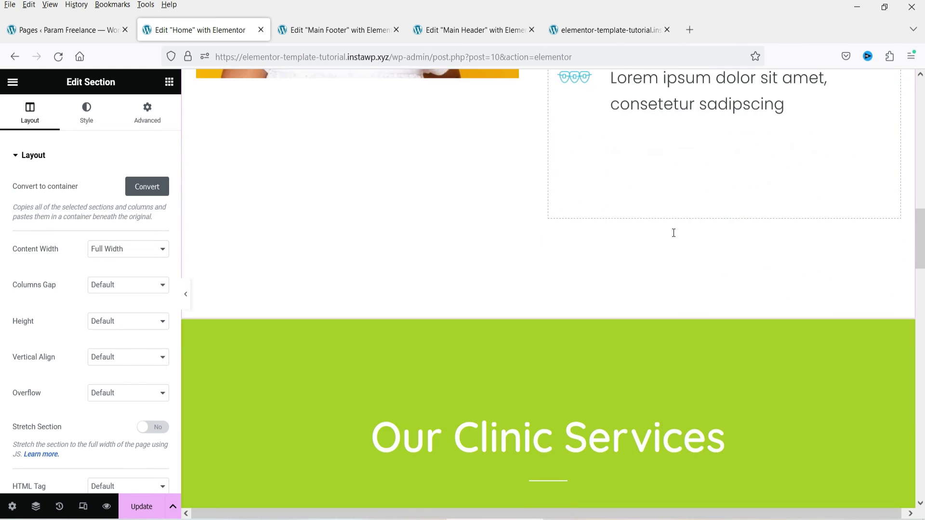
scroll(673, 228, down, 10)
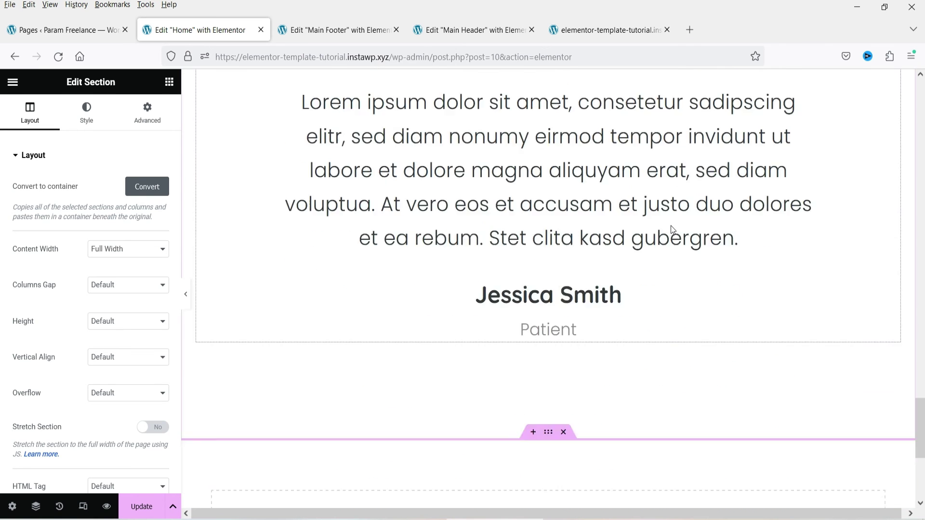
scroll(671, 227, down, 5)
scroll(612, 190, up, 4)
scroll(675, 240, down, 4)
click(140, 509)
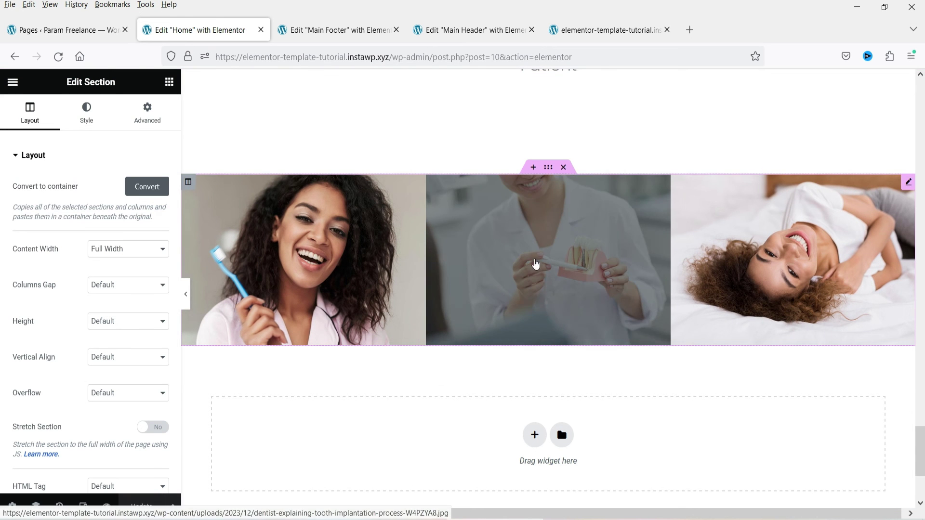
click(13, 84)
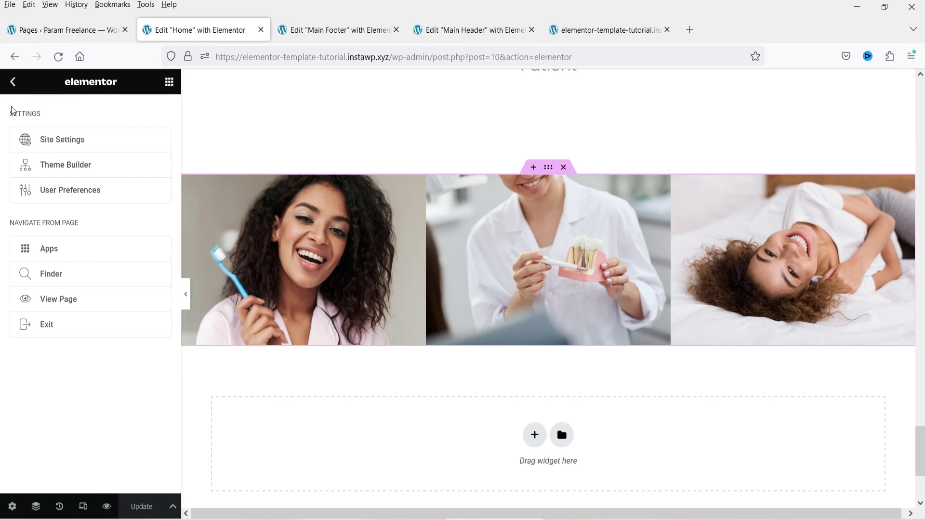
Exit Elementor and scroll the live Dentario Home page from header to footer.
click(106, 318)
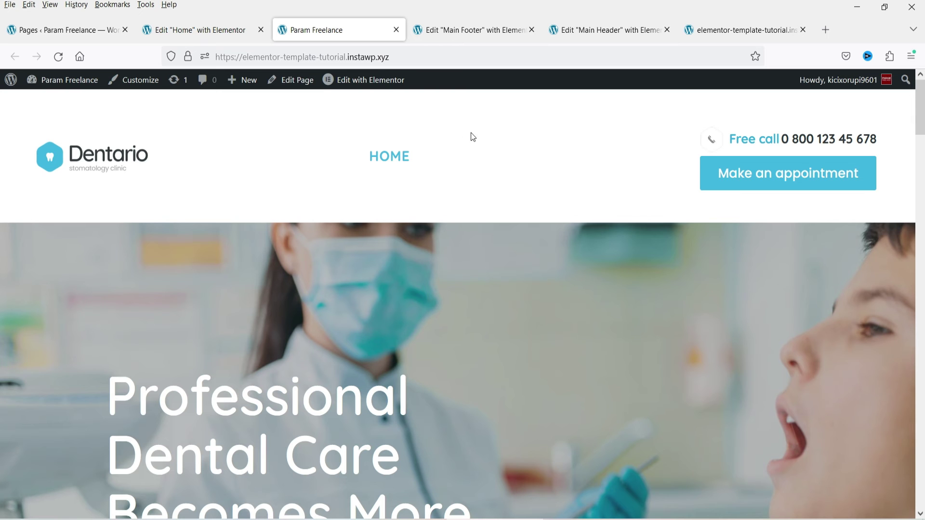
scroll(490, 223, down, 3)
scroll(490, 224, up, 1)
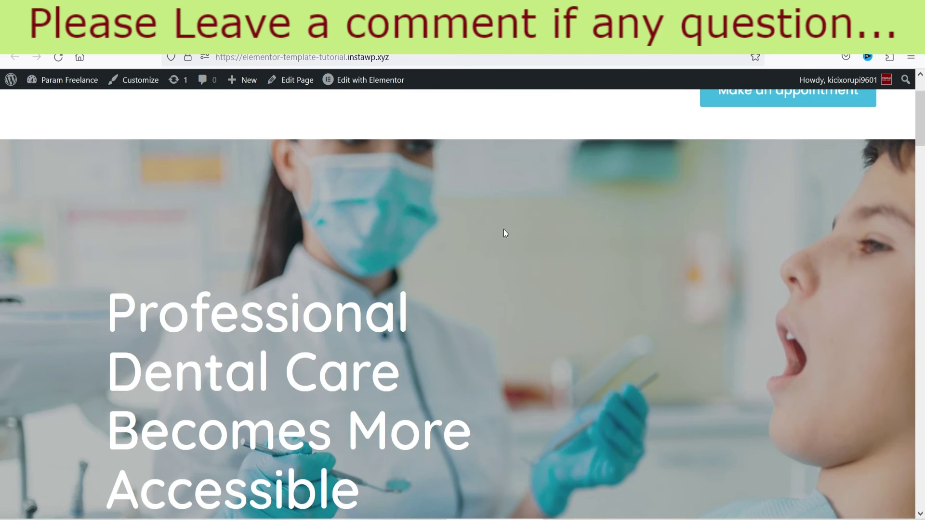
scroll(504, 229, down, 3)
scroll(487, 224, down, 10)
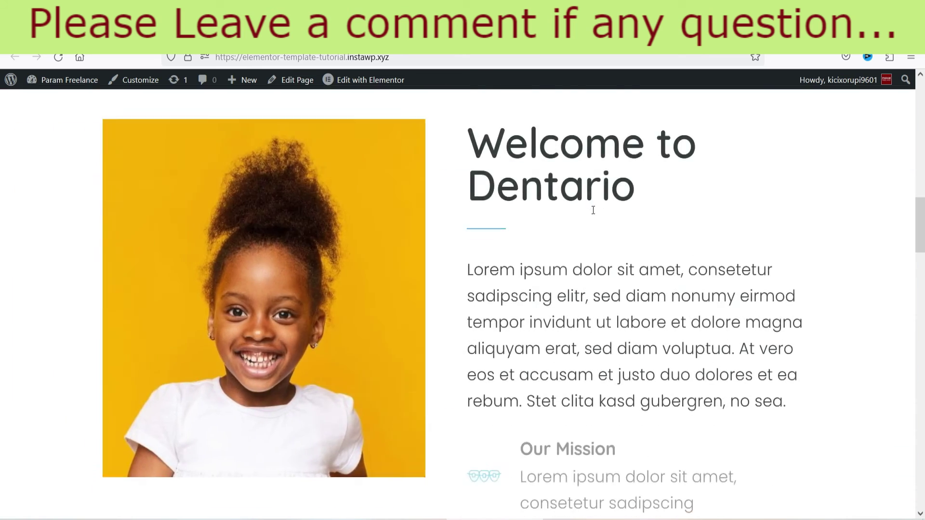
scroll(596, 212, down, 10)
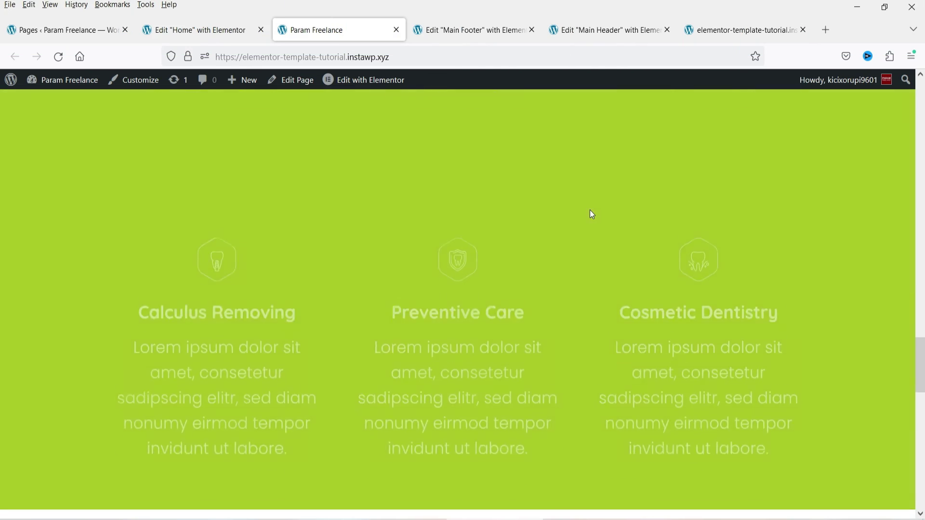
scroll(589, 210, down, 4)
scroll(589, 207, down, 8)
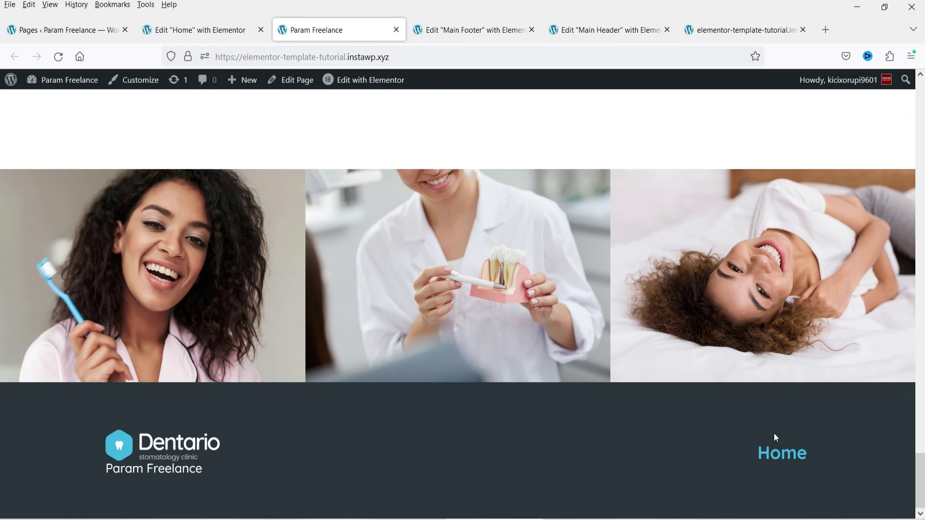
mouse_move(244, 80)
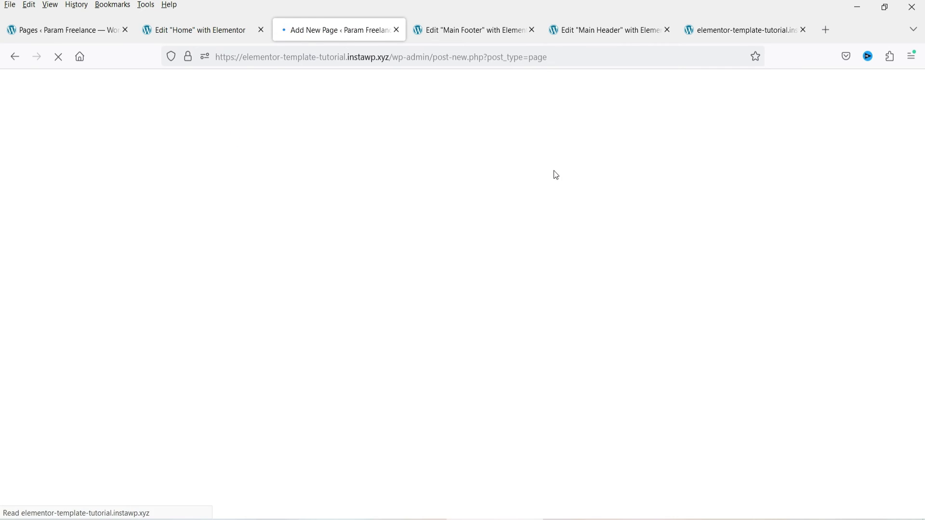
Publish a new page titled 'Contact' using the Elementor Full Width template, then edit it with Elementor.
text(Contact)
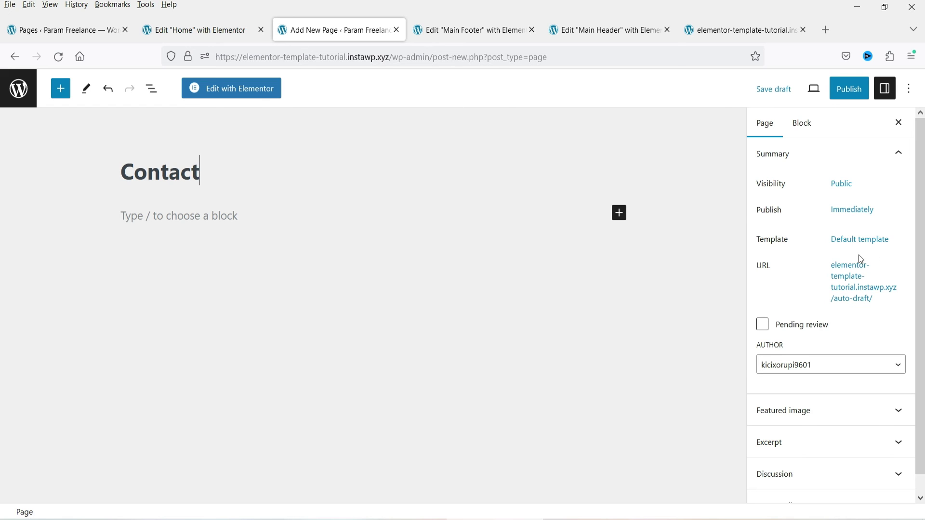
click(859, 240)
click(844, 335)
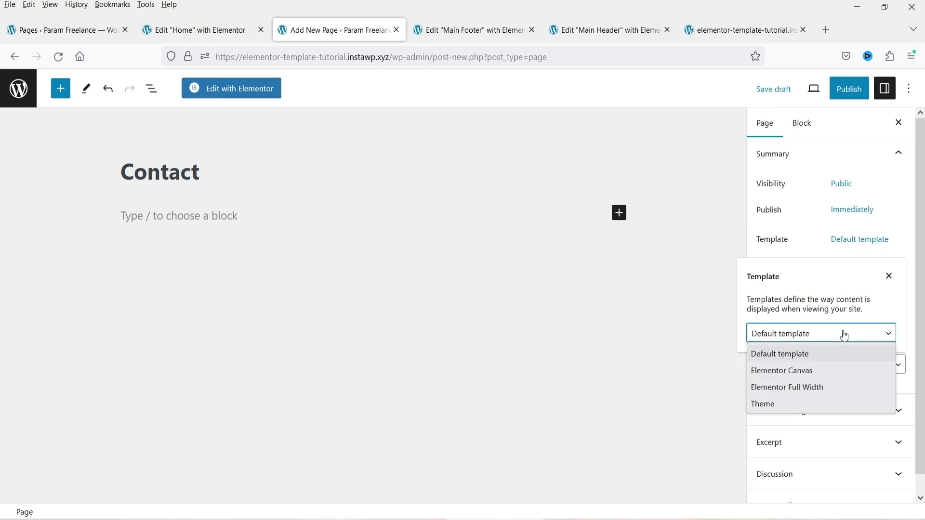
click(840, 387)
click(849, 88)
click(795, 87)
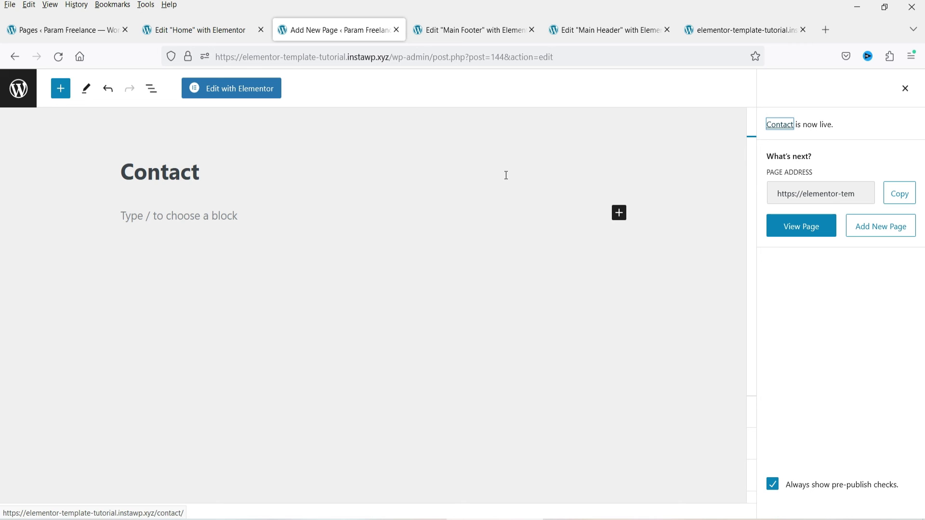
click(238, 91)
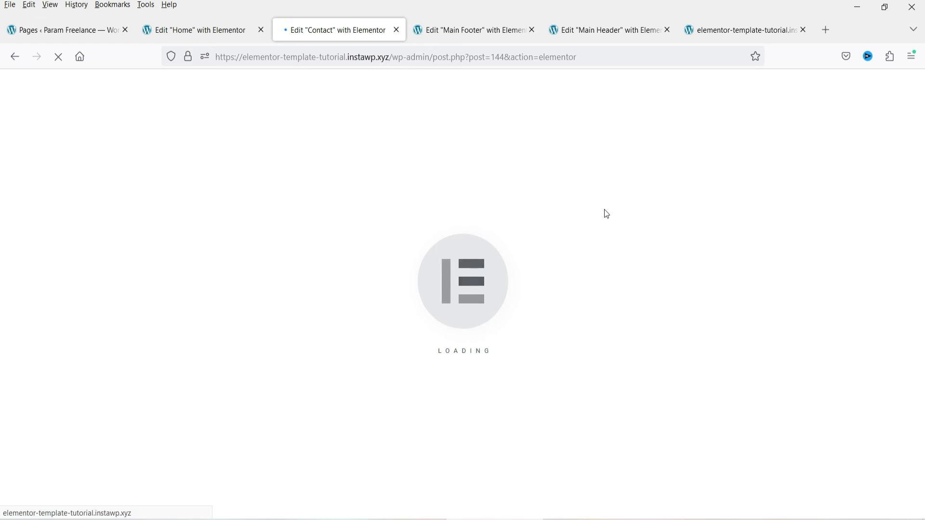
Insert the saved Contacts (pro) template into the Contact page.
click(573, 312)
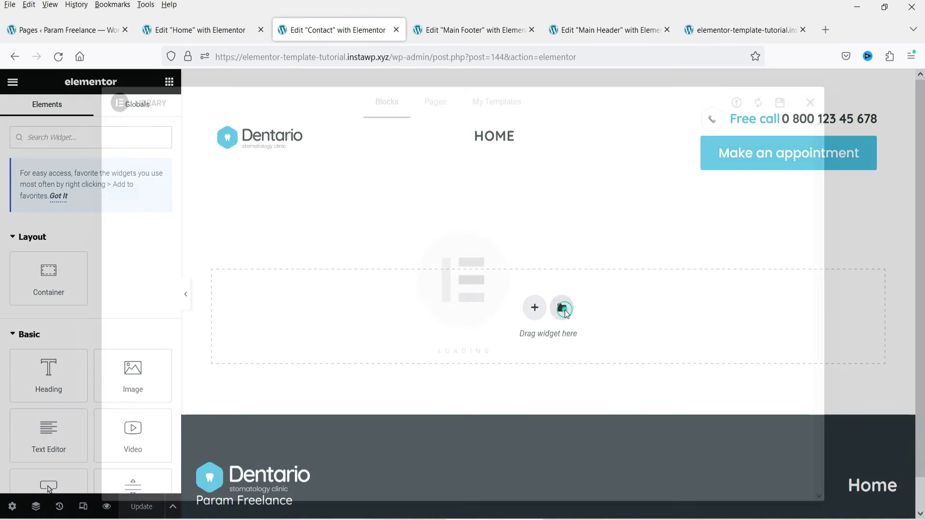
click(514, 110)
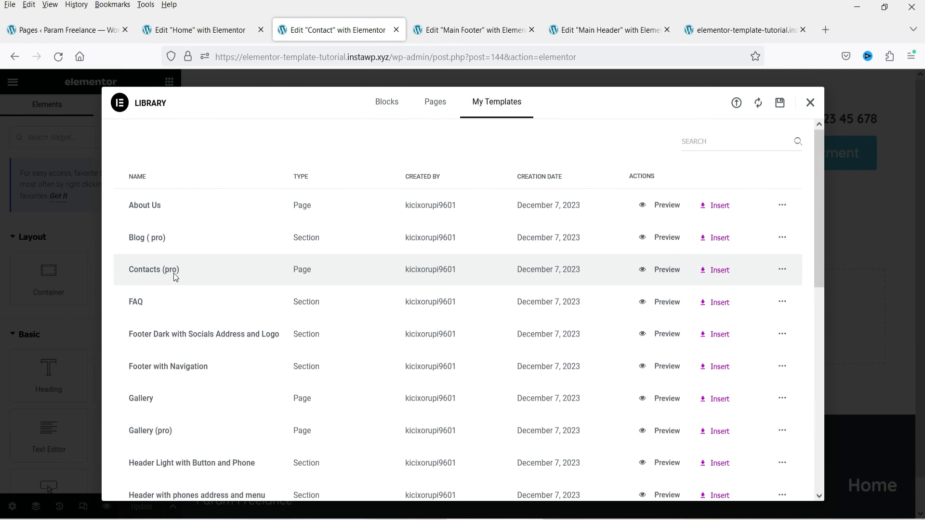
click(700, 270)
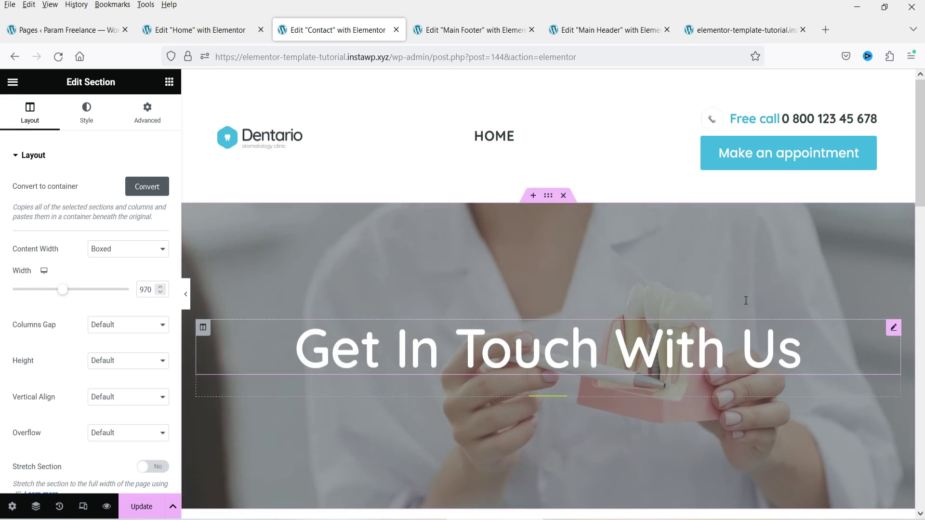
scroll(747, 289, down, 5)
scroll(787, 220, down, 3)
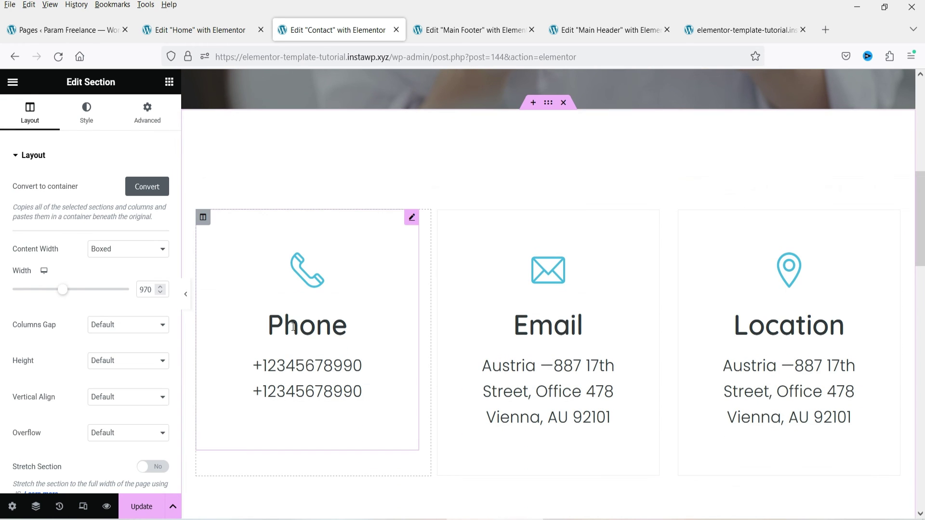
Inspect the Phone, Email and Location cards and the contact form.
click(322, 350)
drag(323, 351, 733, 355)
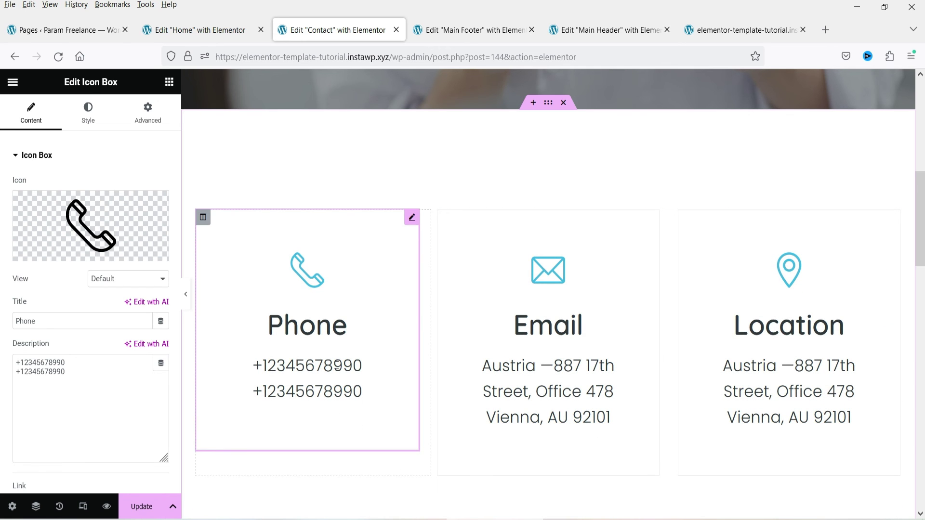
click(554, 373)
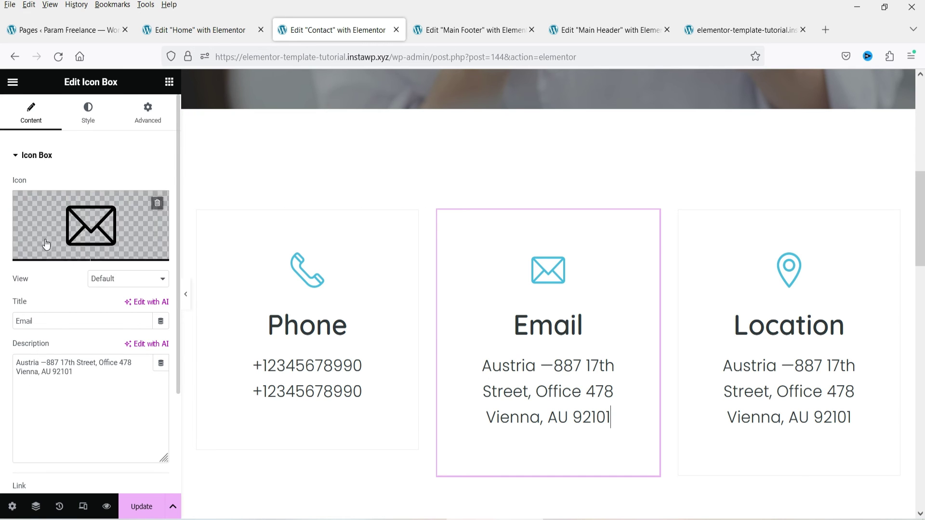
triple_click(89, 376)
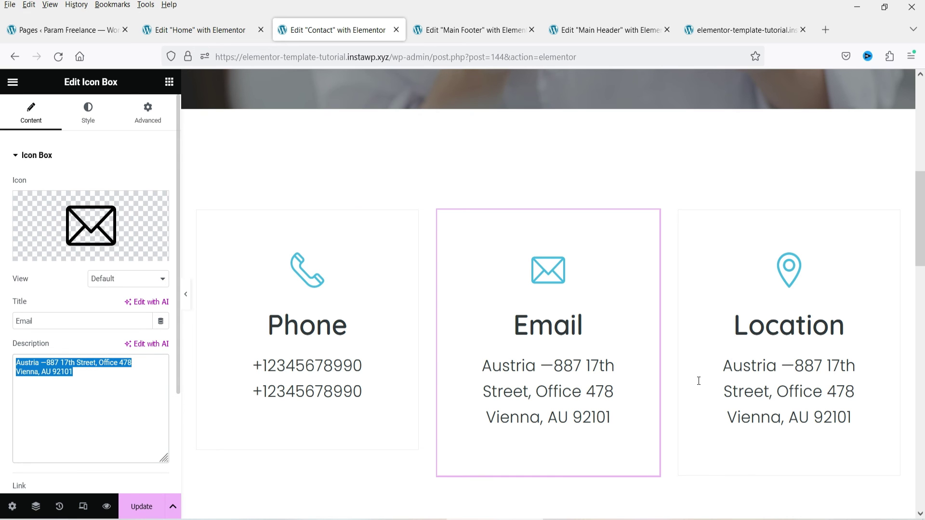
click(795, 367)
scroll(686, 223, down, 7)
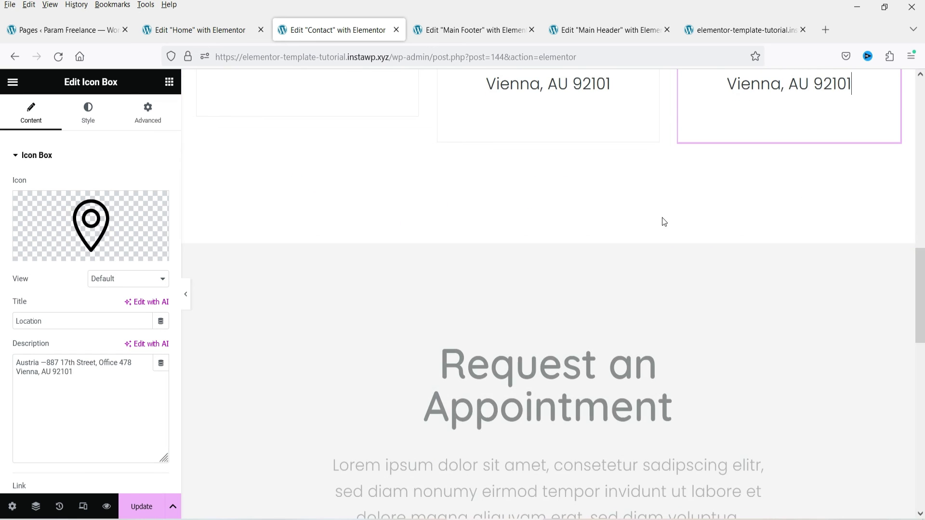
scroll(686, 223, down, 8)
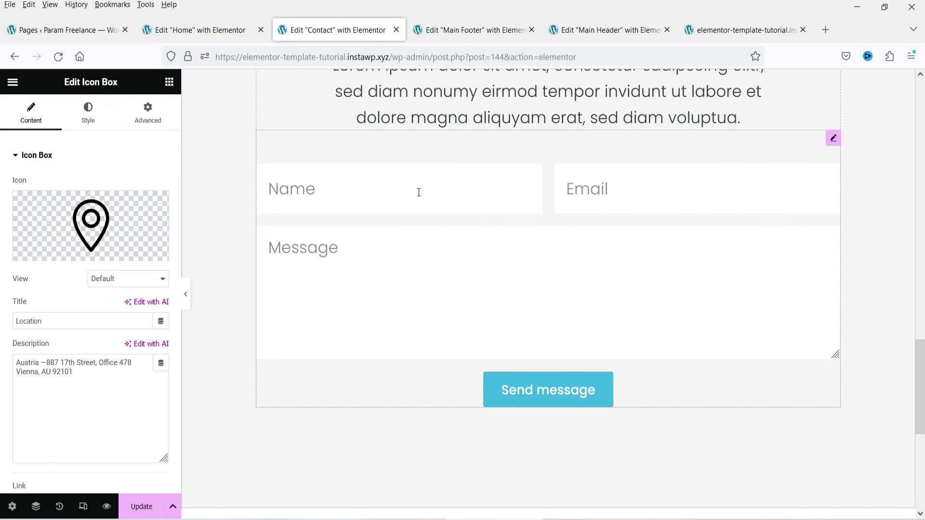
click(833, 138)
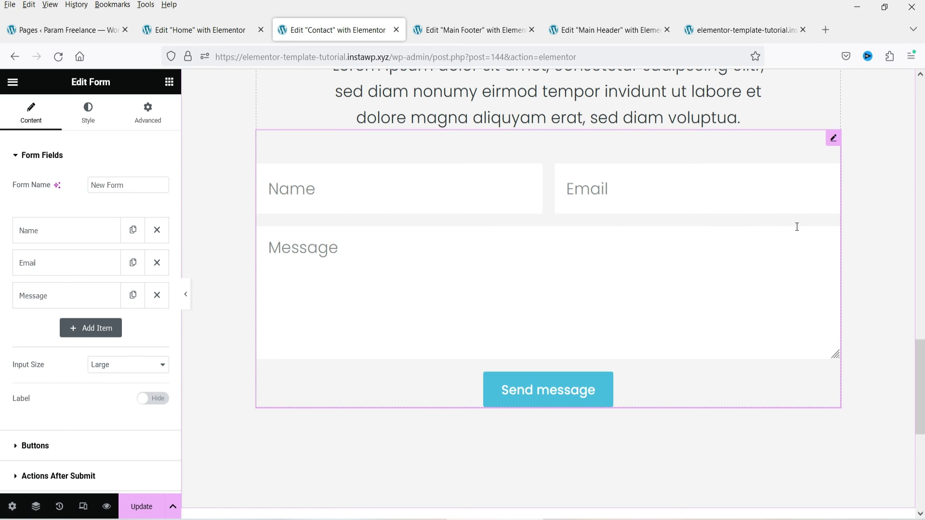
scroll(838, 220, down, 6)
Update the Contact page and view the published page.
click(147, 515)
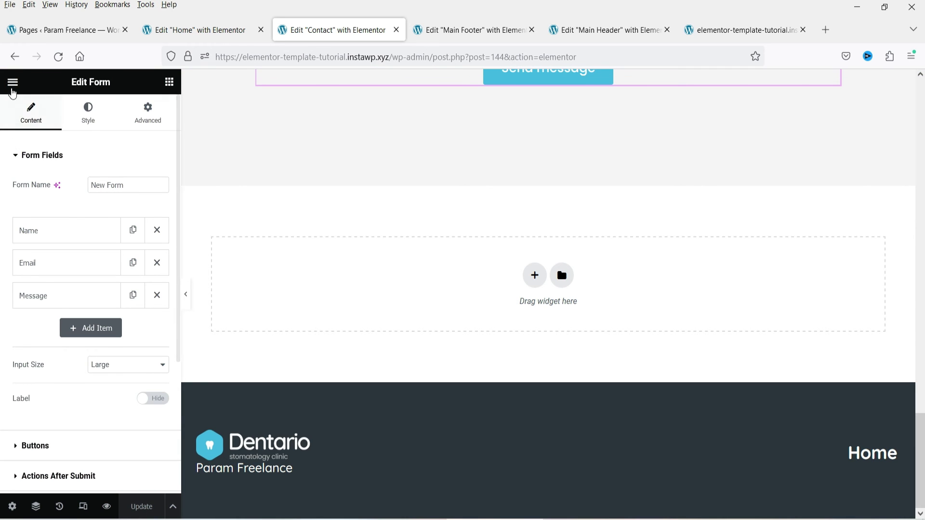
click(13, 93)
click(74, 296)
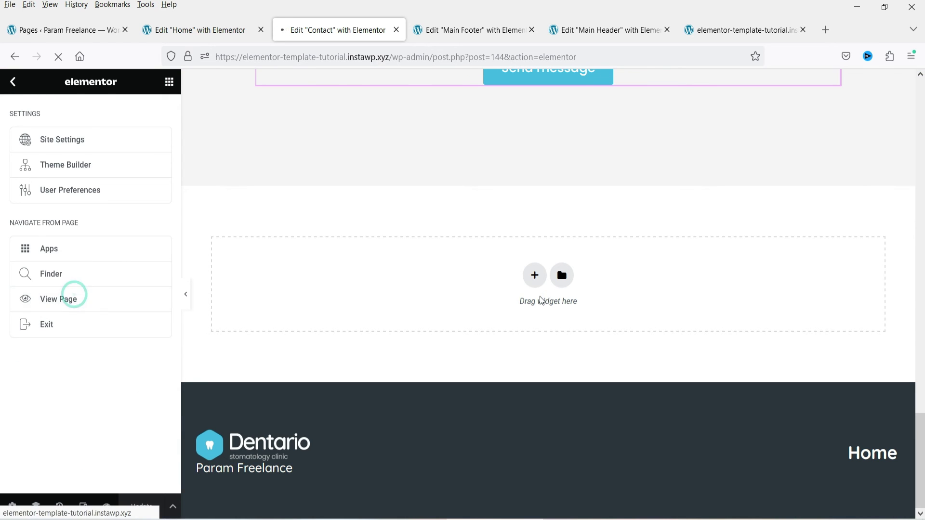
Scroll through the live Contact page's cards and form, then return to the Pages list.
scroll(704, 260, down, 4)
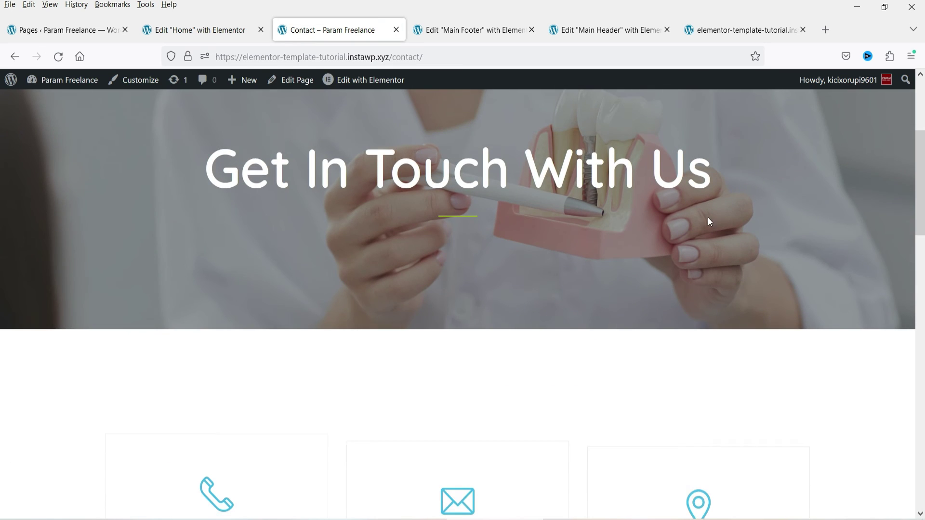
scroll(814, 178, down, 15)
scroll(726, 203, up, 6)
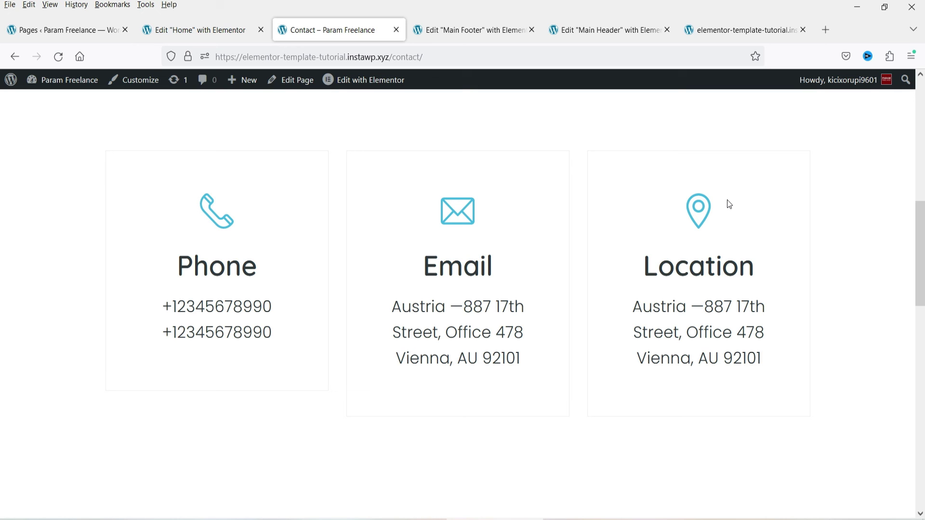
click(48, 32)
Add the Contact page to the Main Menu and save the menu.
mouse_move(32, 332)
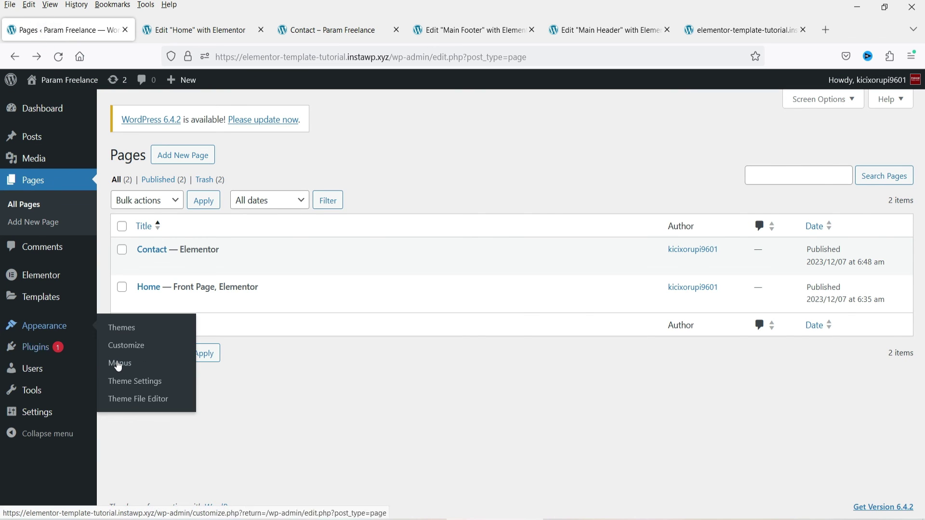
click(118, 361)
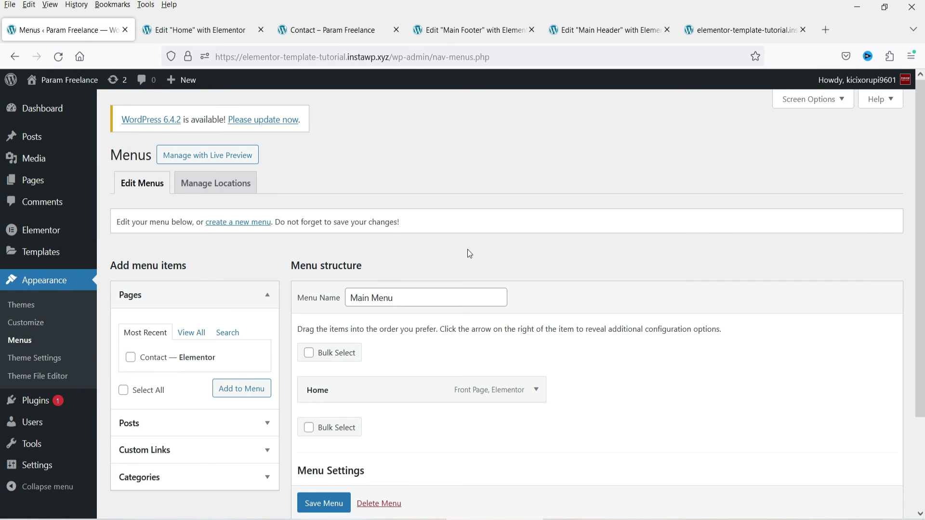
click(130, 358)
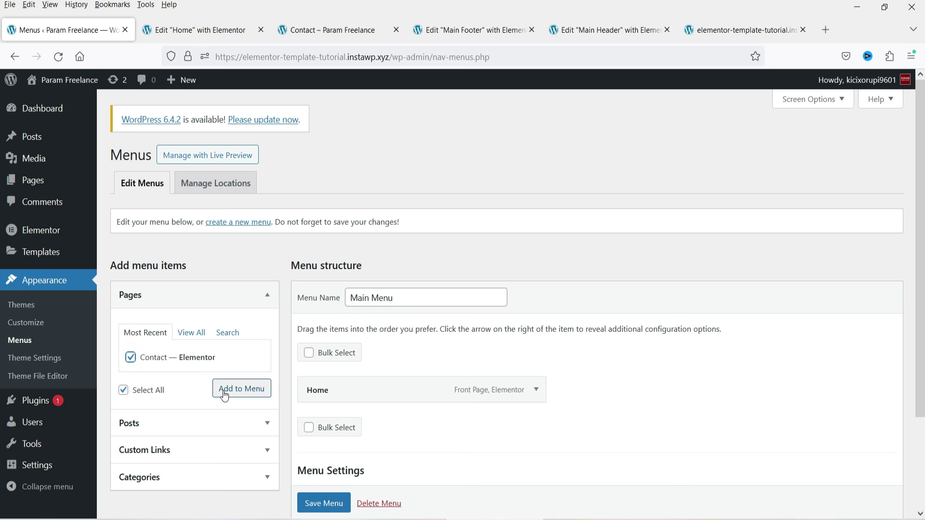
click(223, 390)
scroll(655, 289, down, 3)
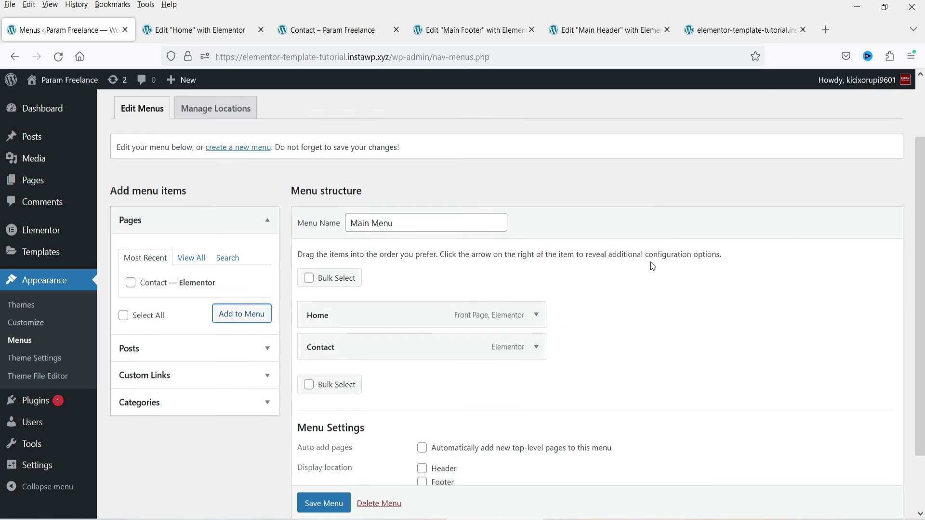
click(318, 448)
Reload the live Contact page to confirm the header shows HOME and CONTACT.
click(317, 33)
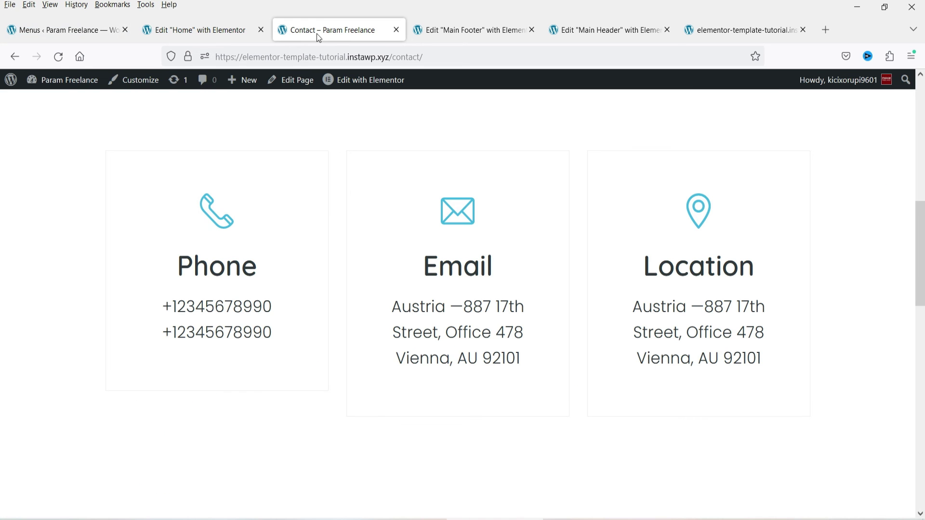
scroll(765, 245, up, 7)
scroll(765, 246, up, 3)
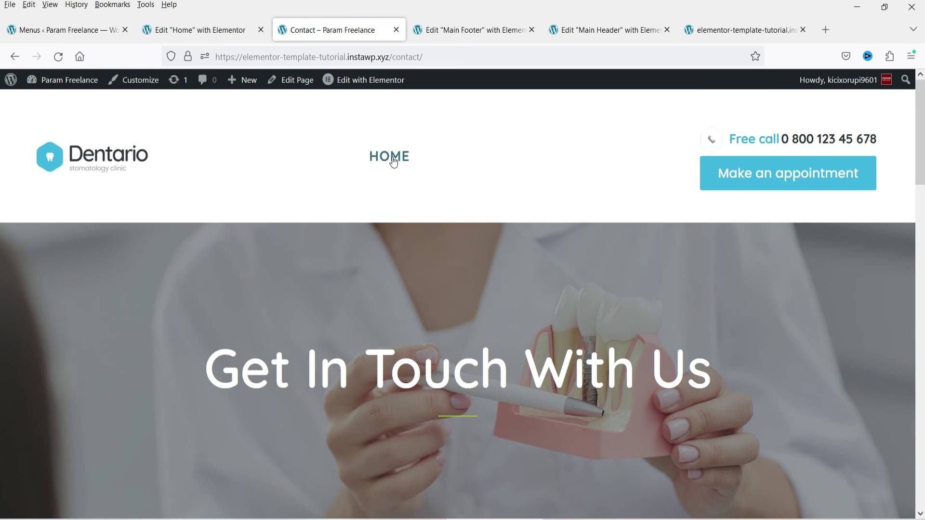
click(58, 56)
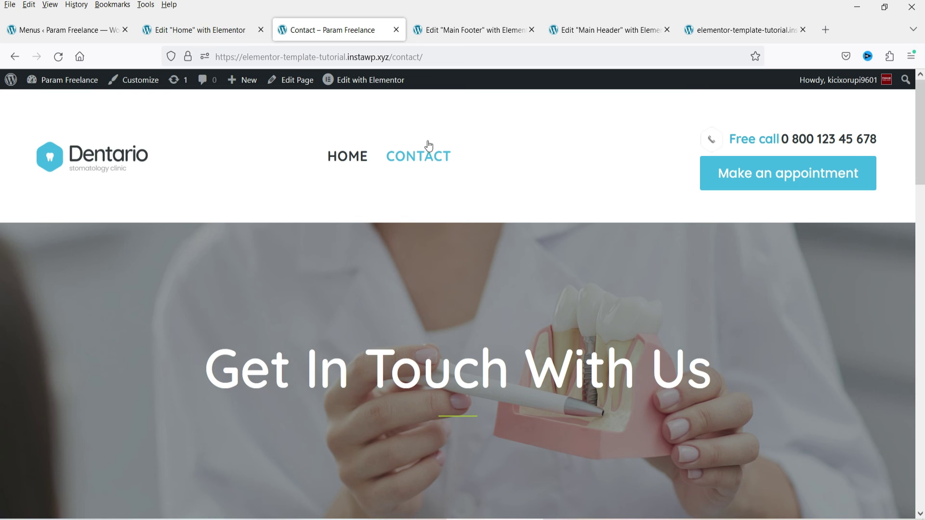
click(94, 31)
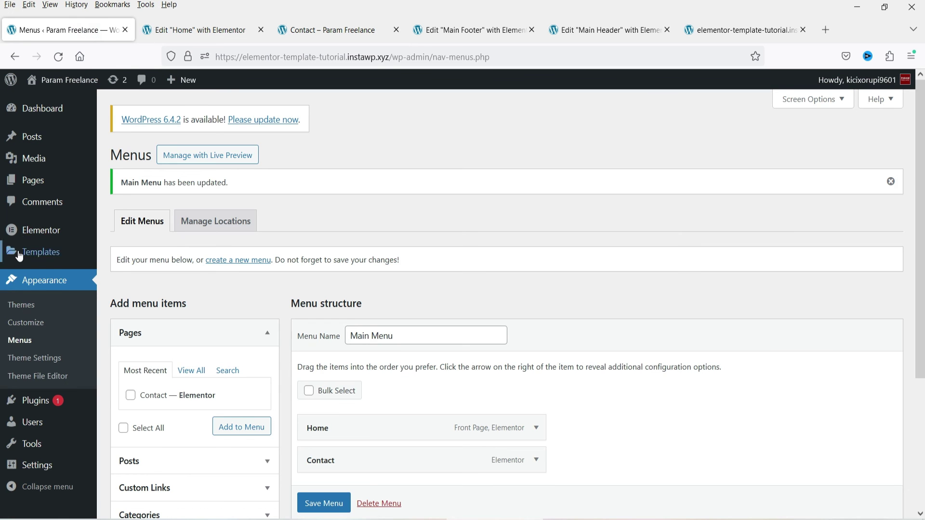
Open Elementor's Saved Templates list and scroll through all 20 imported Dentario kit templates.
mouse_move(40, 261)
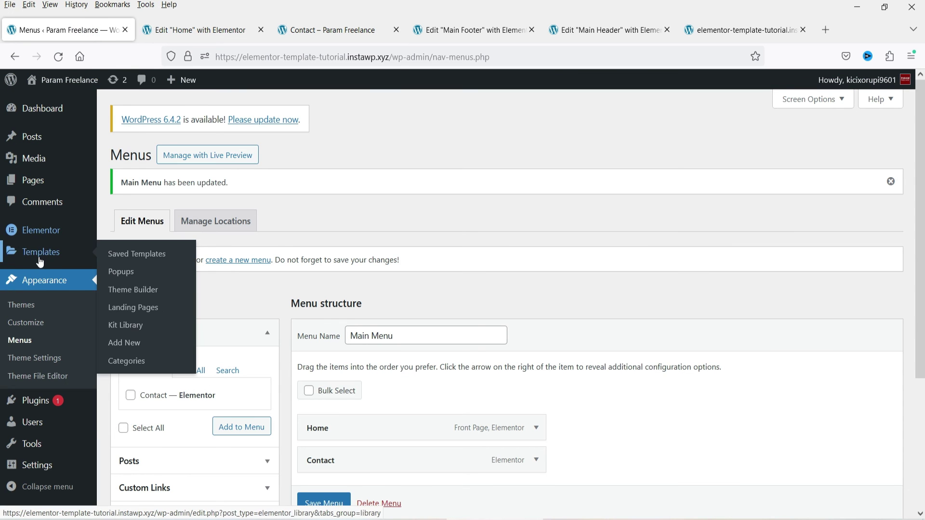
click(118, 255)
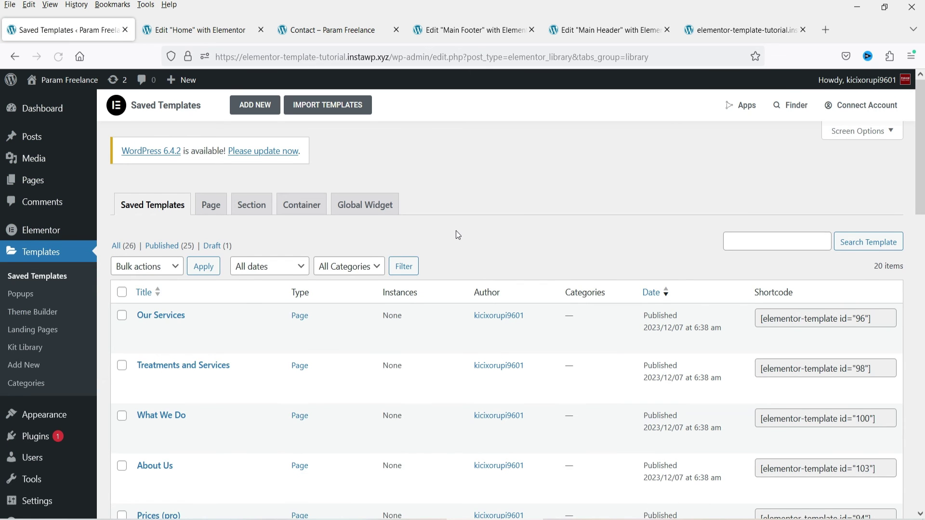
scroll(456, 231, down, 4)
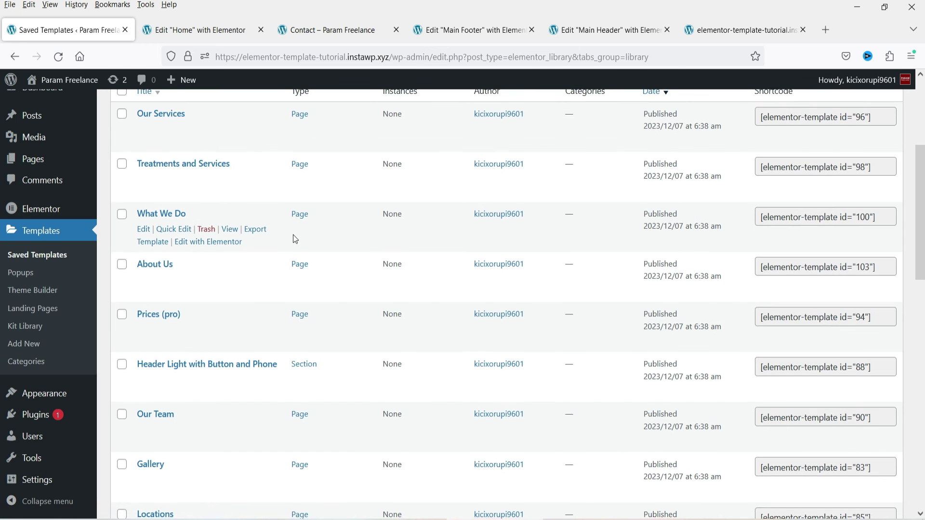
scroll(295, 239, down, 4)
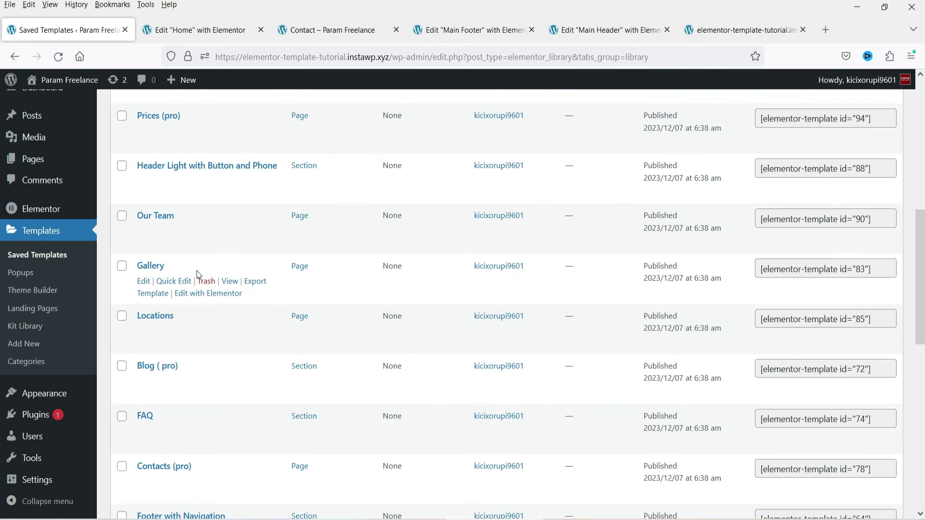
scroll(313, 262, down, 7)
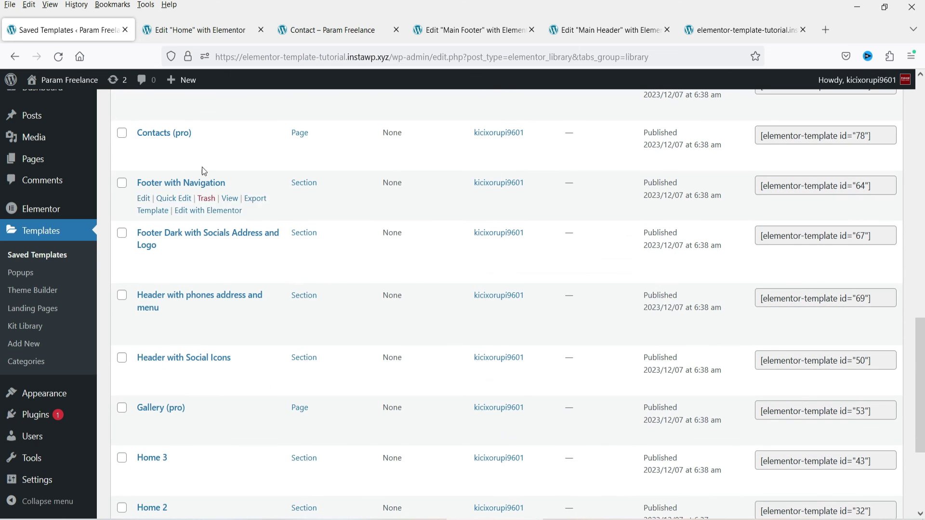
scroll(276, 293, down, 3)
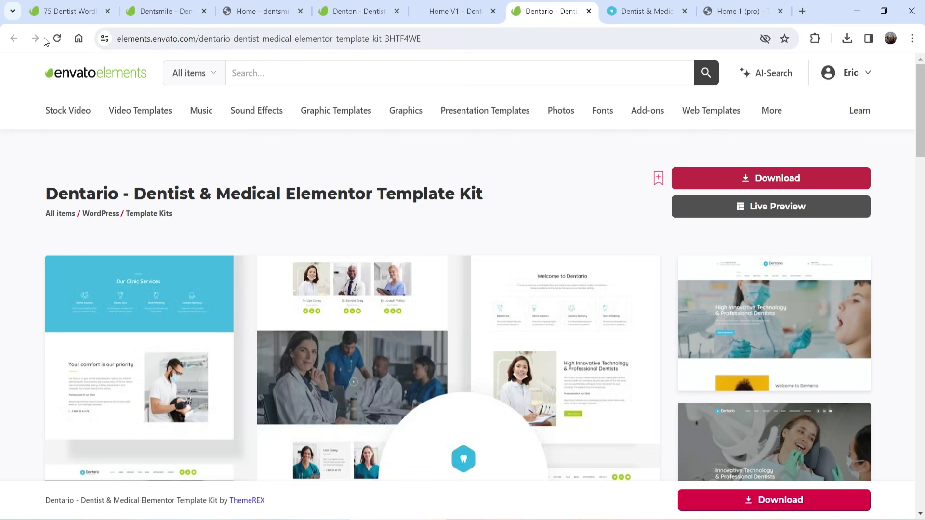
View the '75 Dentist WordPress Template Kits' results, then the Dentsmile kit page.
click(46, 11)
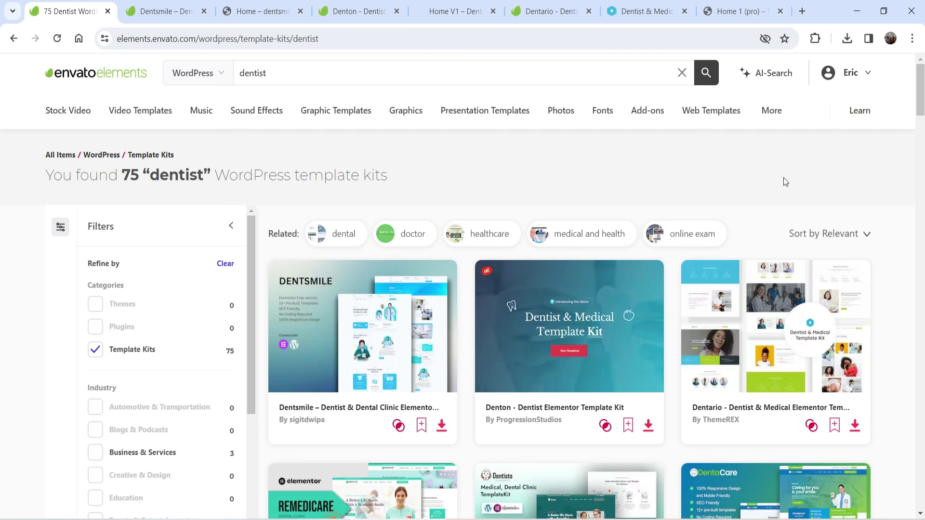
key(ctrl+Tab)
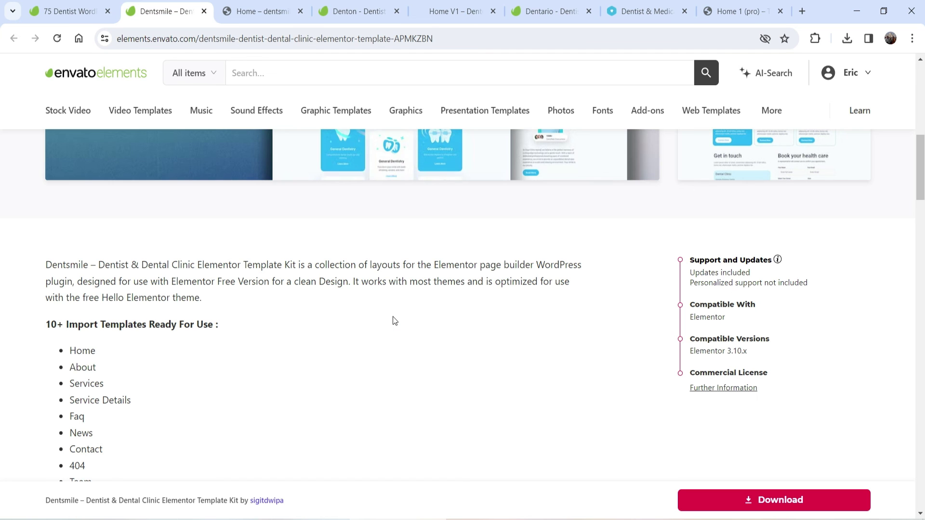